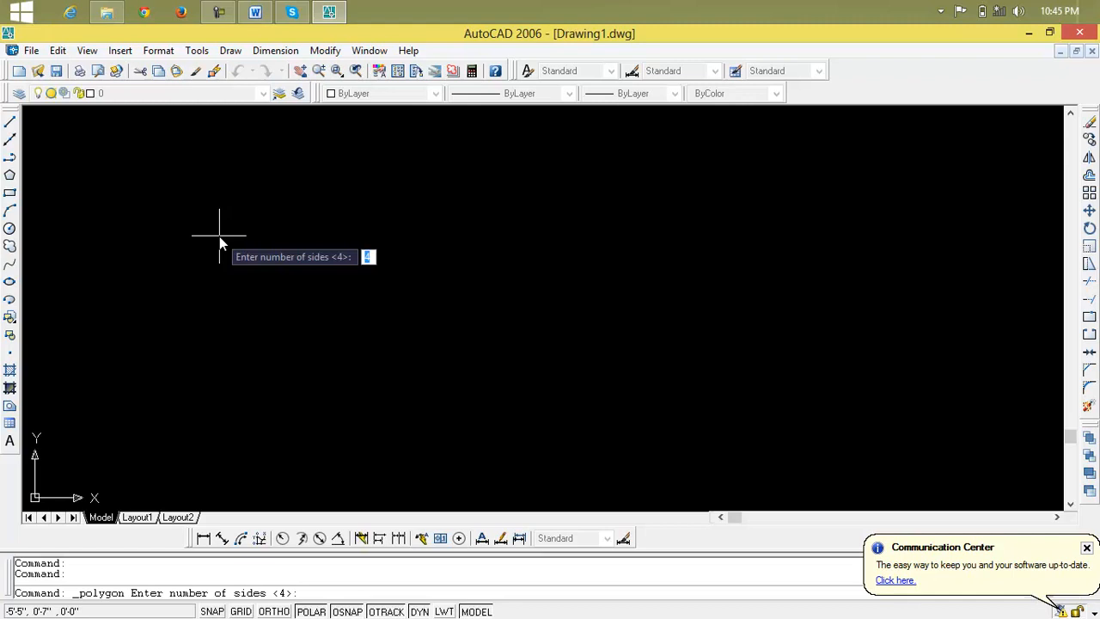
- Draw a five-sided polygon inscribed in a circle with a 4' radius, centred in the empty drawing area
{"action": "type", "text": "5"}
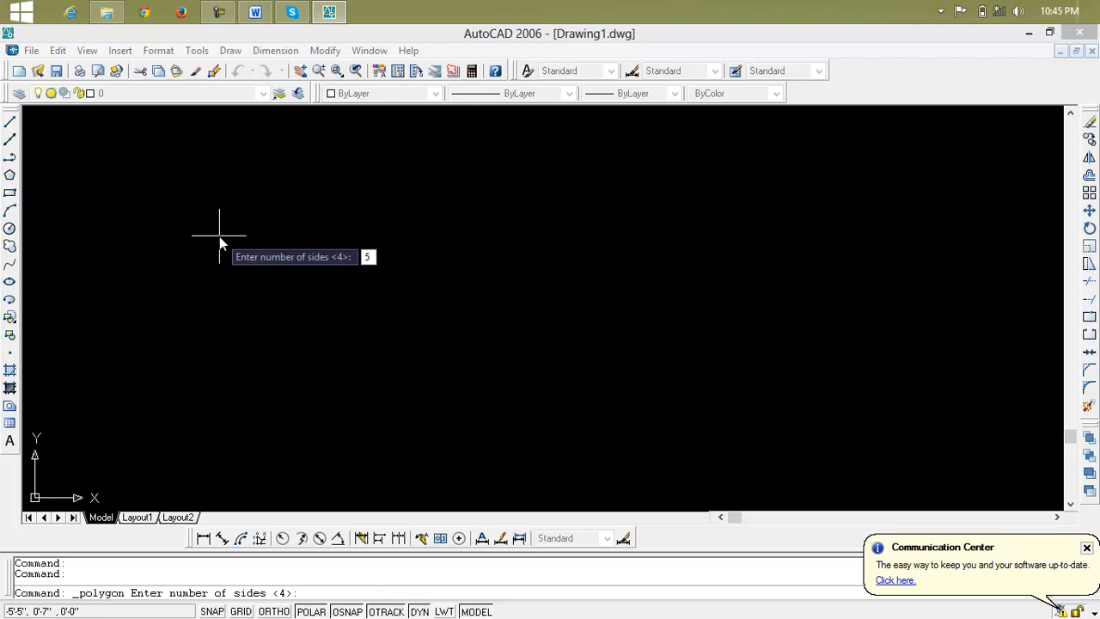
{"action": "key", "text": "Return"}
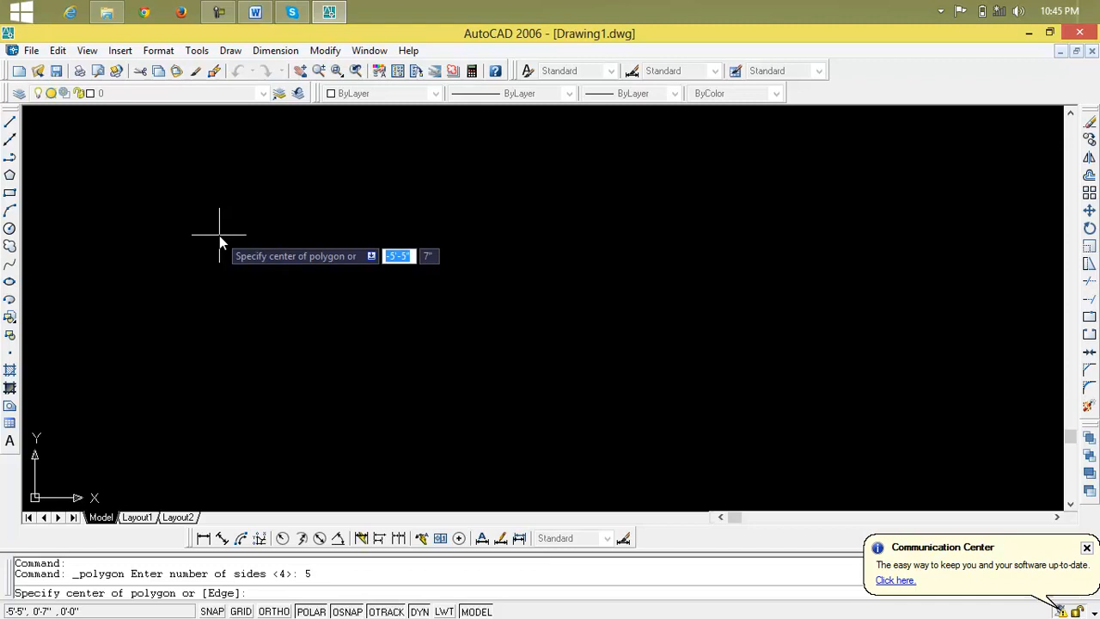
{"action": "left_click", "coordinate": [427, 330]}
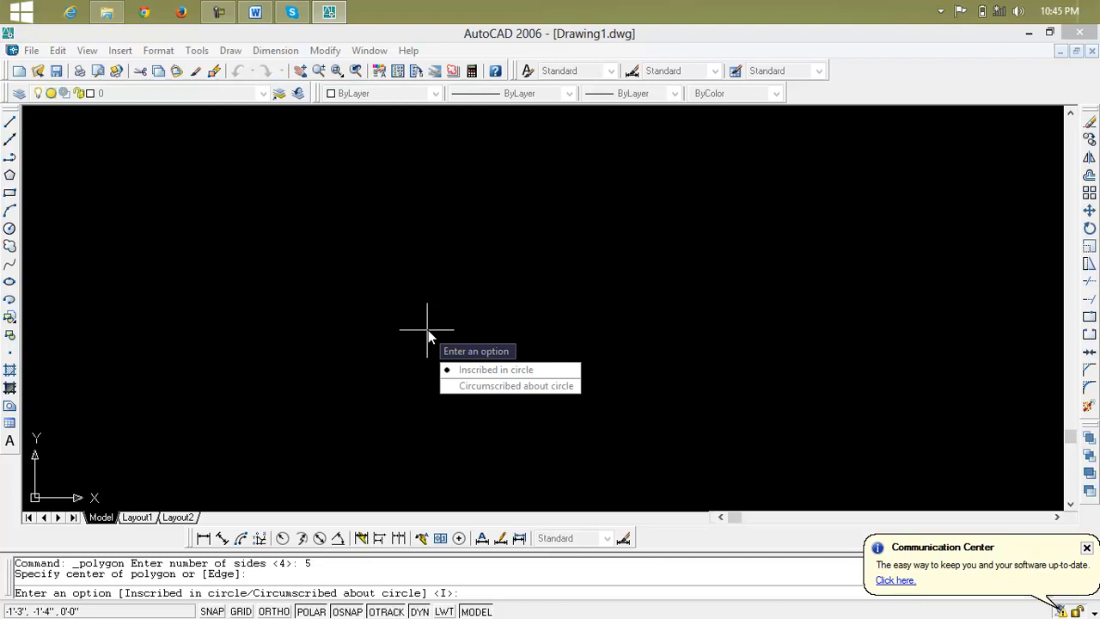
{"action": "type", "text": "i"}
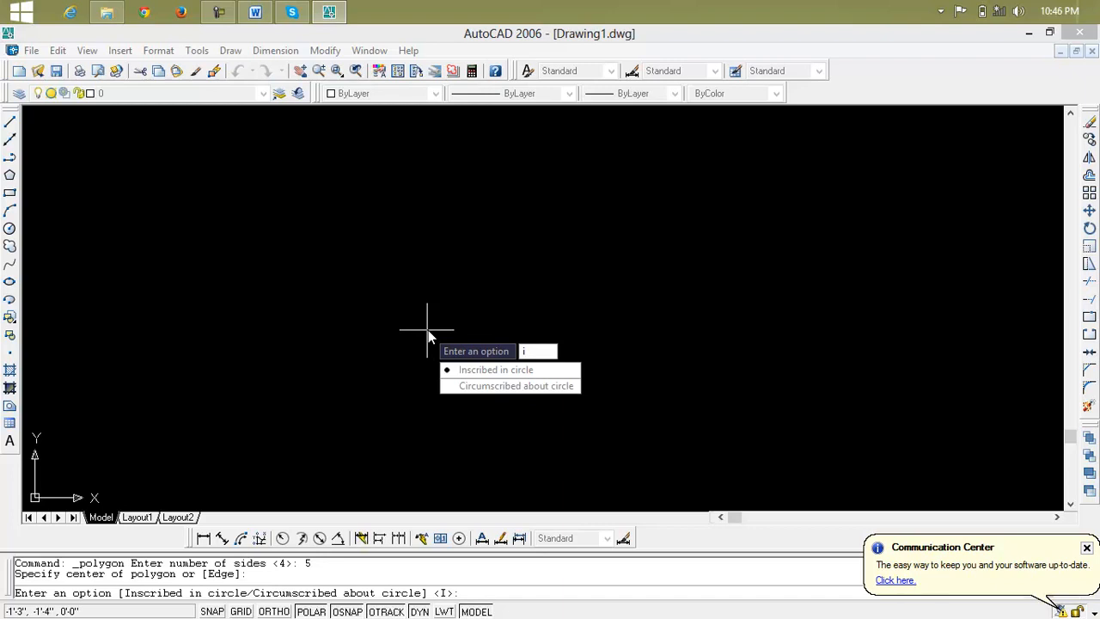
{"action": "key", "text": "Return"}
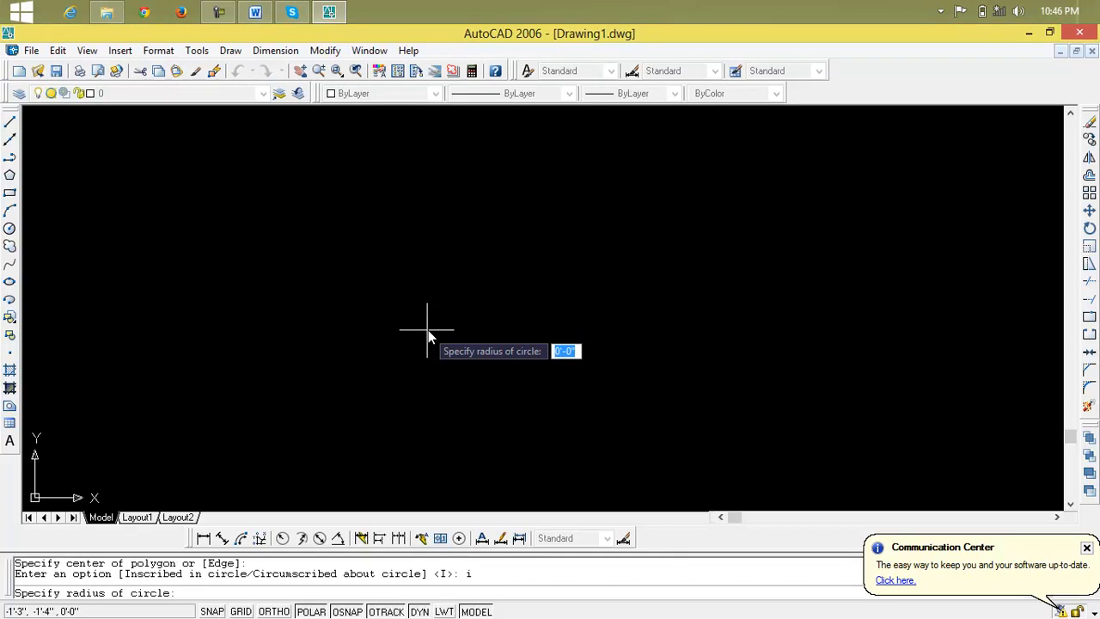
{"action": "type", "text": "4'"}
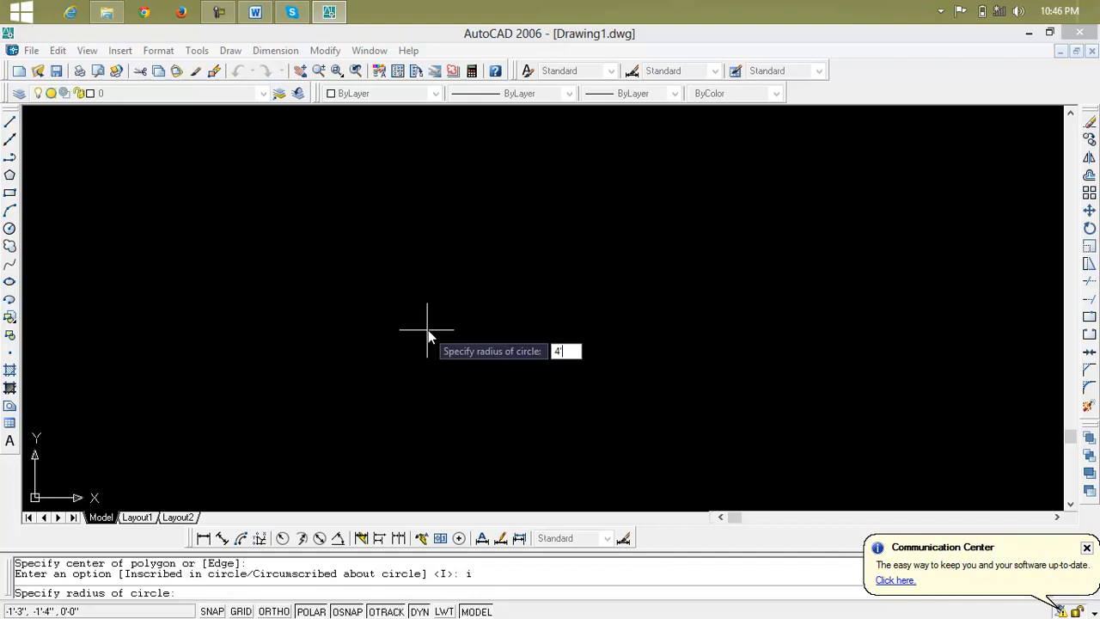
{"action": "key", "text": "Return"}
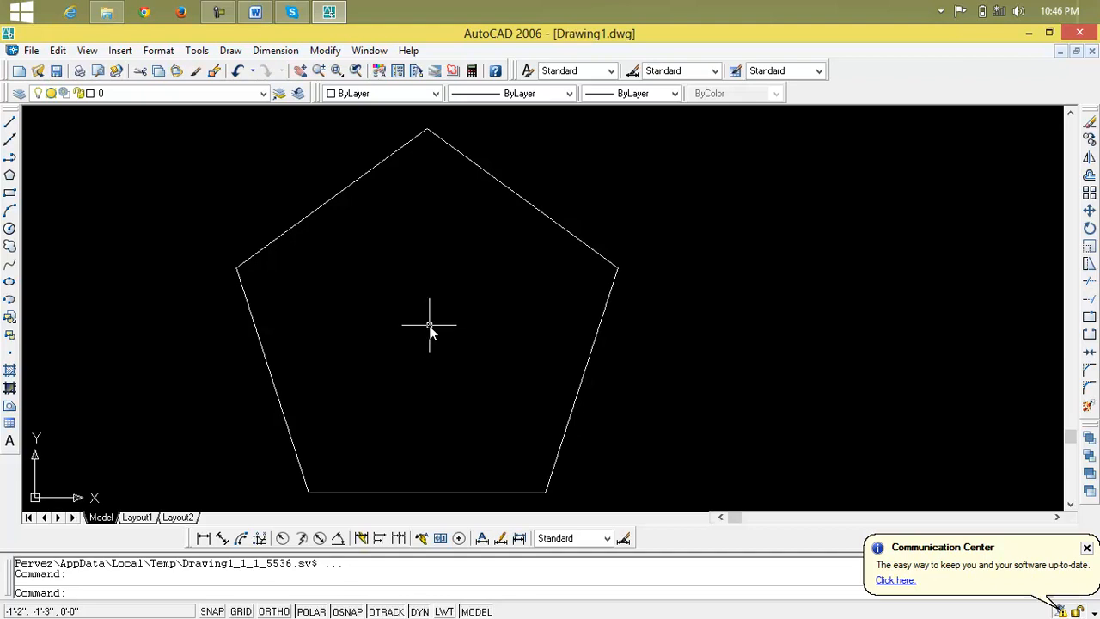
- Draw a closed five-pointed star with a single polyline connecting the pentagon's non-adjacent corners
{"action": "middle_click_drag", "start_coordinate": [430, 331], "coordinate": [433, 302]}
{"action": "scroll", "coordinate": [491, 326], "scroll_direction": "down", "scroll_amount": 2}
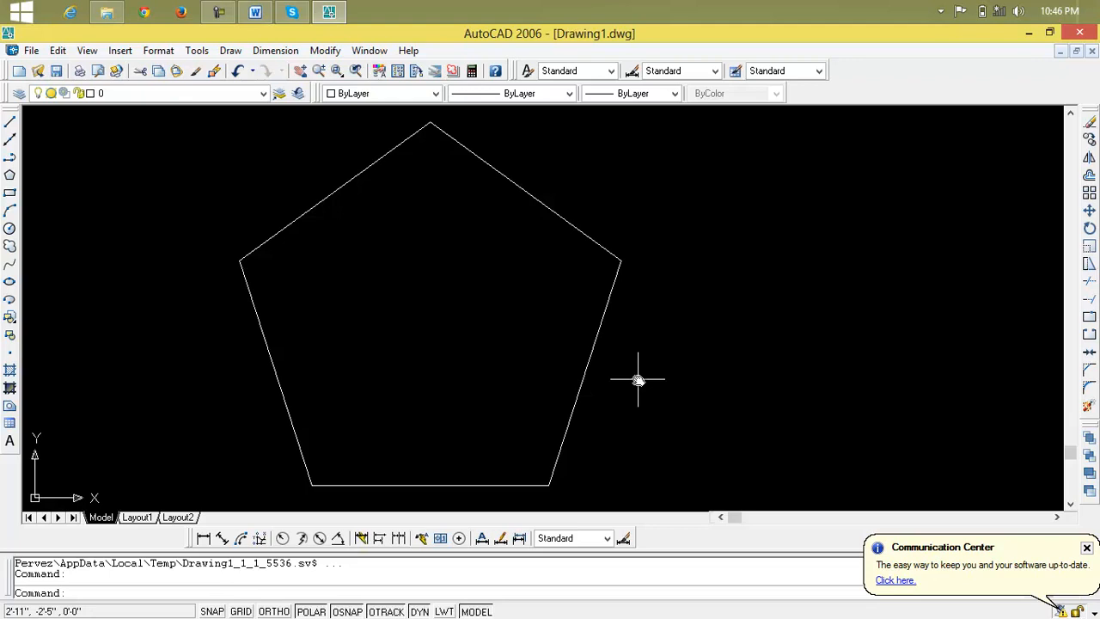
{"action": "left_click", "coordinate": [9, 161]}
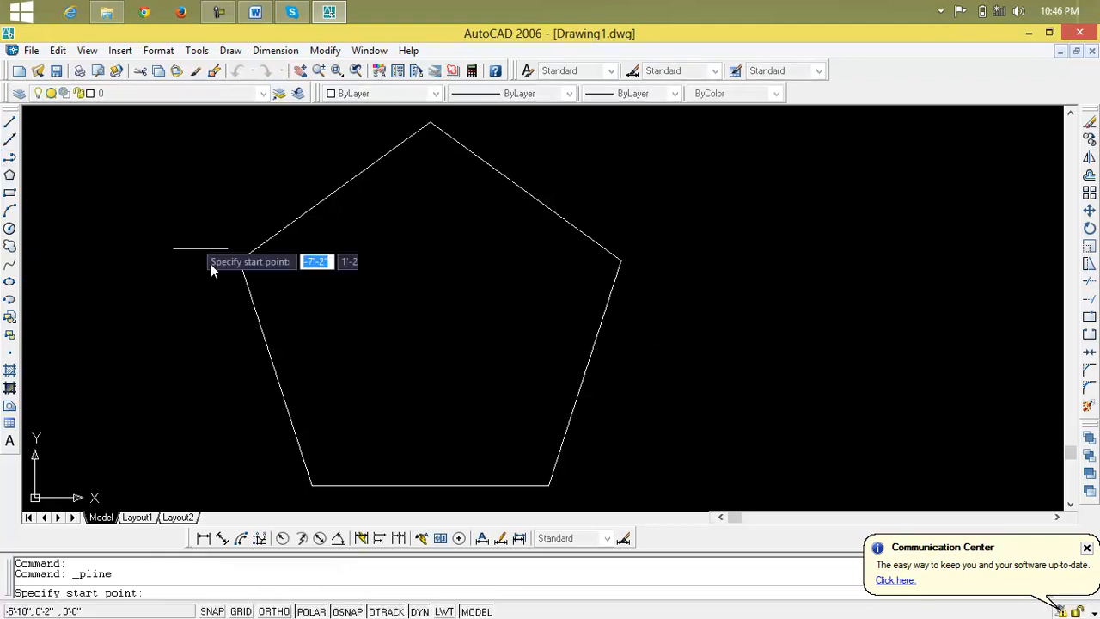
{"action": "left_click", "coordinate": [310, 484]}
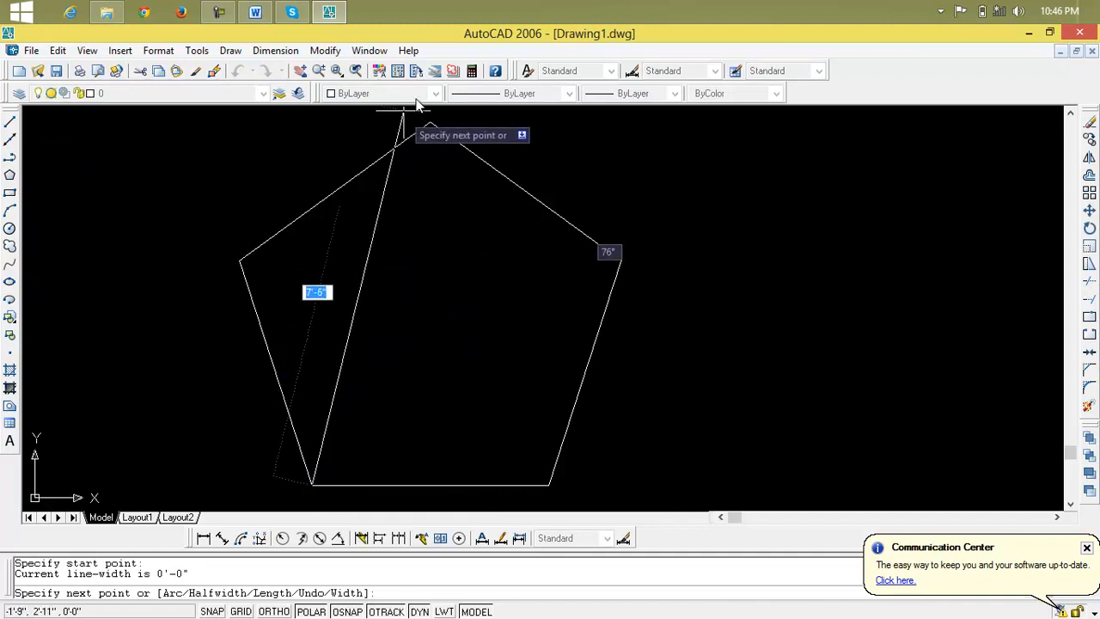
{"action": "left_click", "coordinate": [430, 123]}
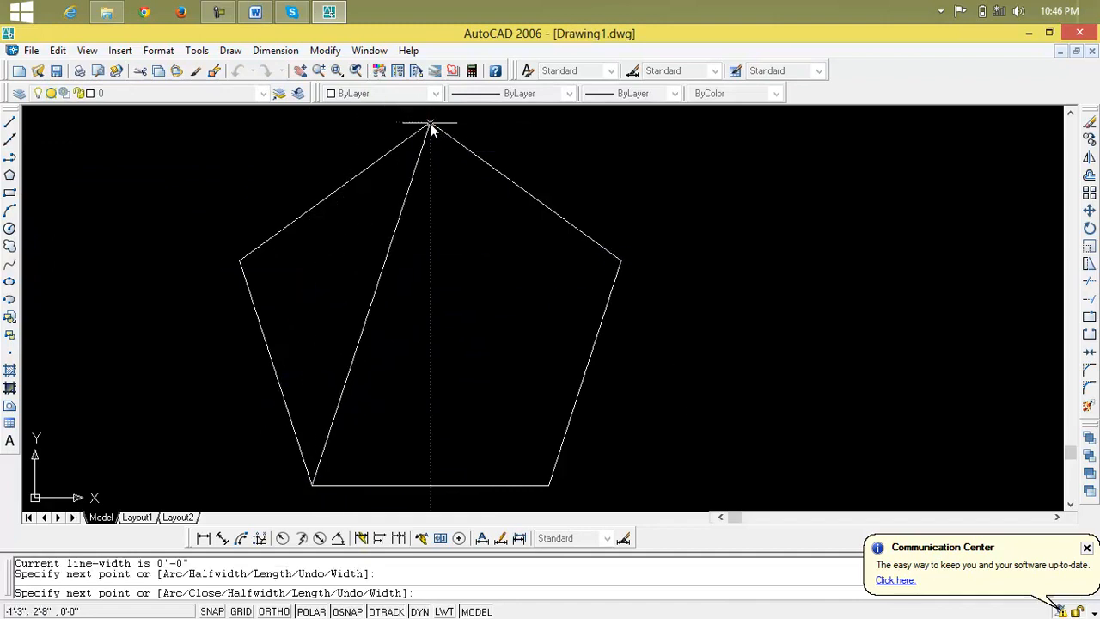
{"action": "left_click", "coordinate": [549, 484]}
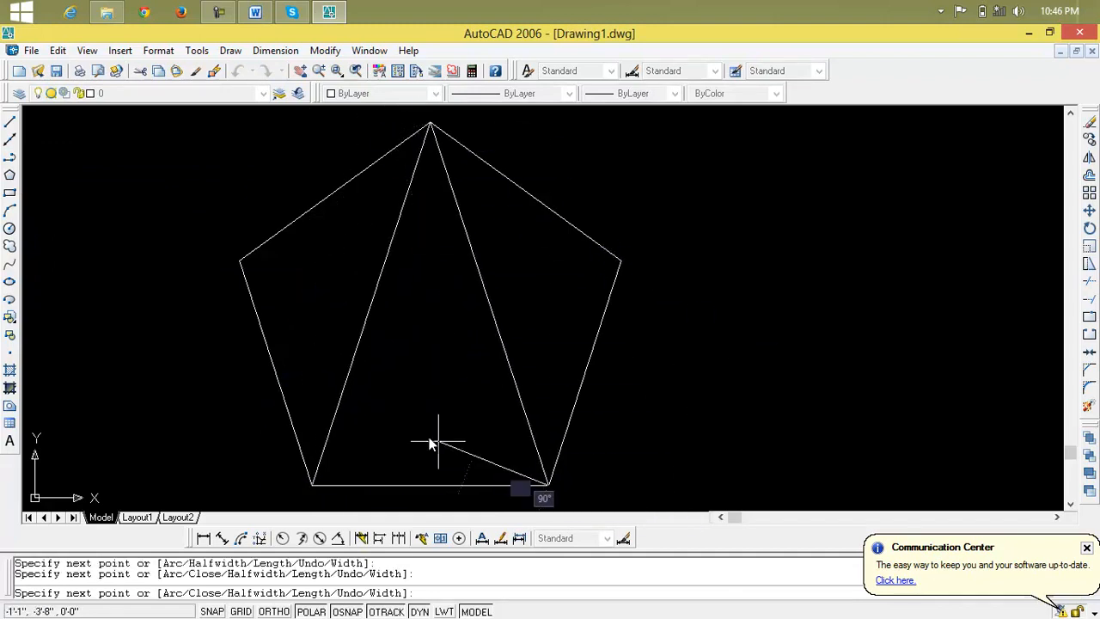
{"action": "left_click", "coordinate": [240, 259]}
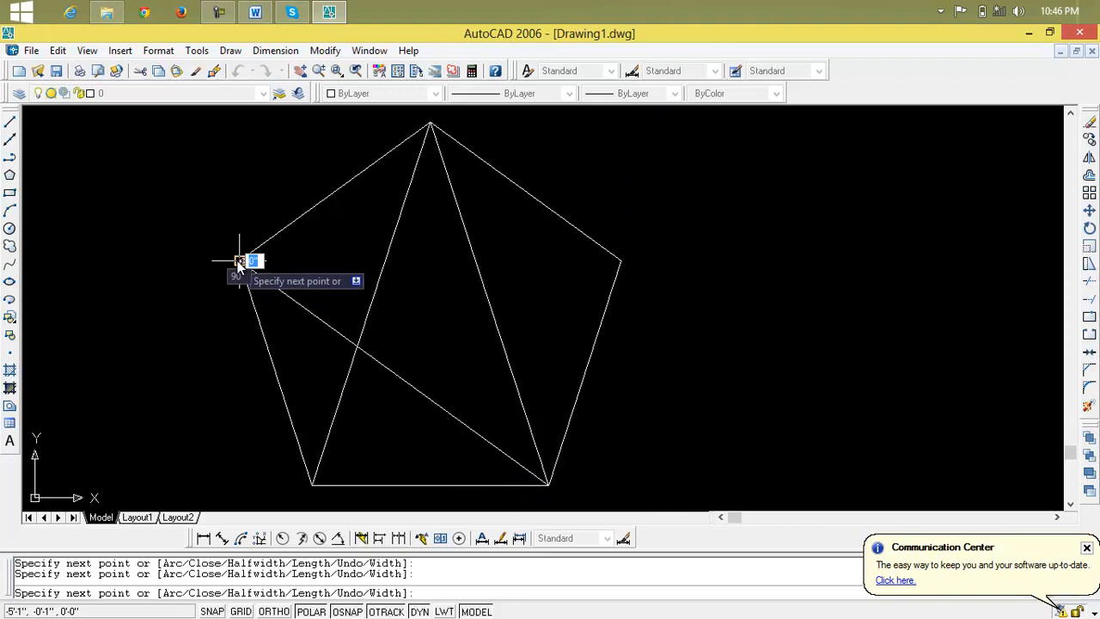
{"action": "left_click", "coordinate": [621, 260]}
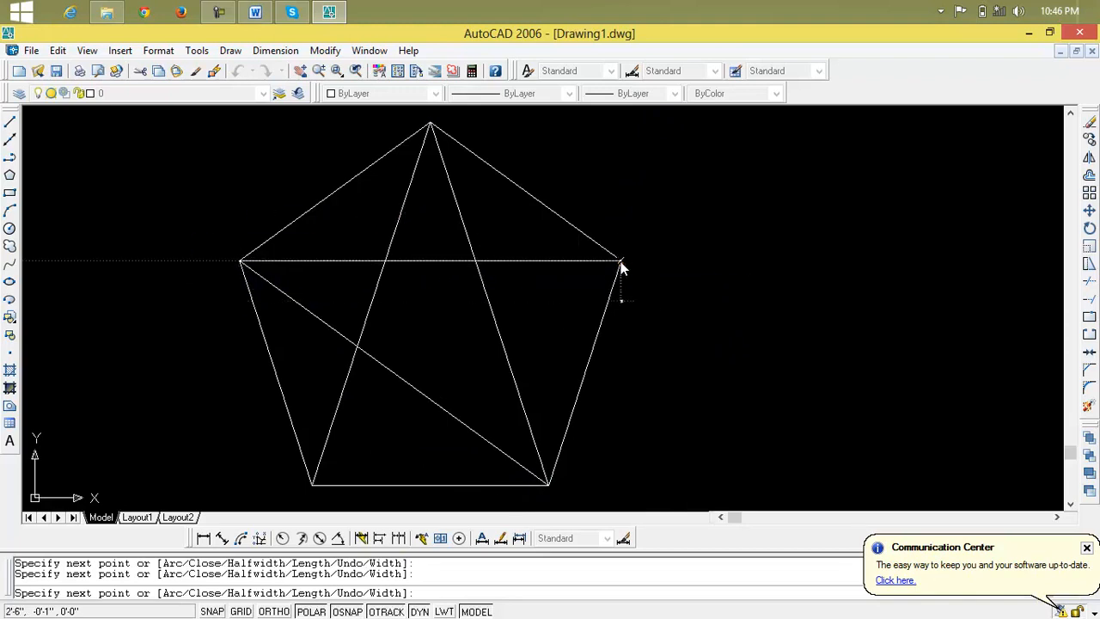
{"action": "left_click", "coordinate": [312, 486]}
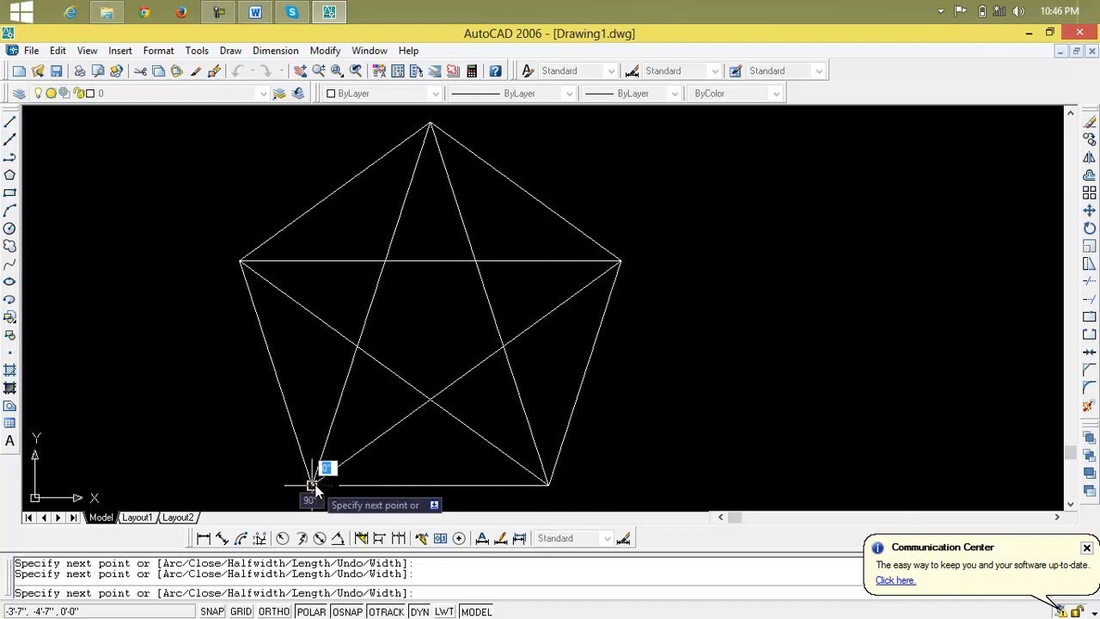
{"action": "key", "text": "Escape"}
{"action": "key", "text": "Escape"}
{"action": "key", "text": "Escape"}
- Erase the star polyline inside the pentagon, keeping the pentagon itself
{"action": "scroll", "coordinate": [535, 380], "scroll_direction": "down", "scroll_amount": 1}
{"action": "middle_click_drag", "start_coordinate": [535, 380], "coordinate": [519, 378]}
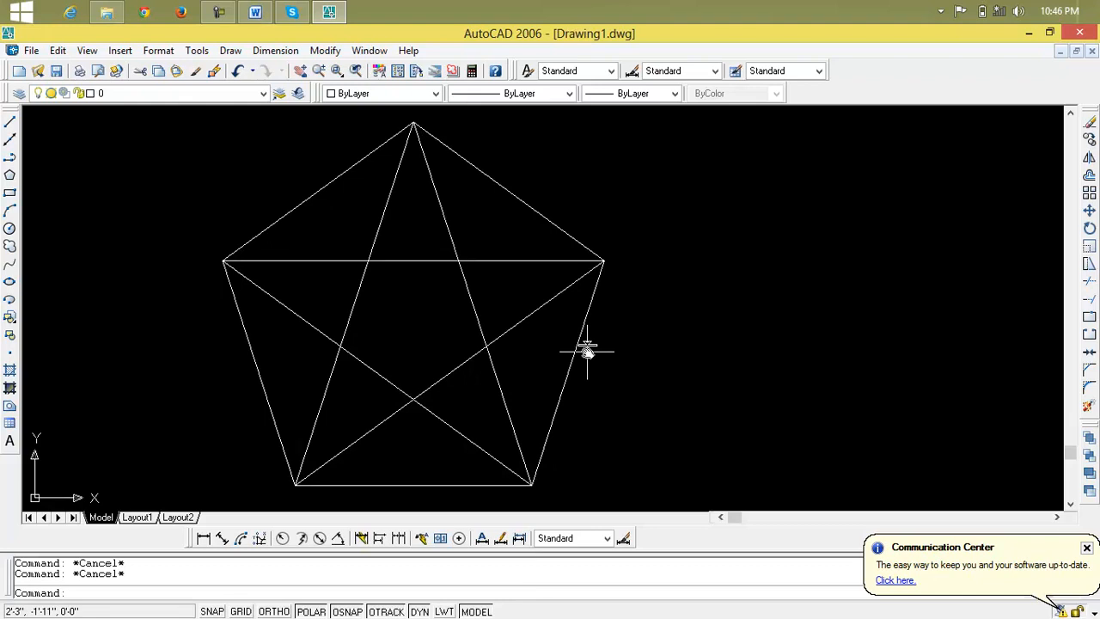
{"action": "left_click", "coordinate": [502, 245]}
{"action": "left_click", "coordinate": [340, 418]}
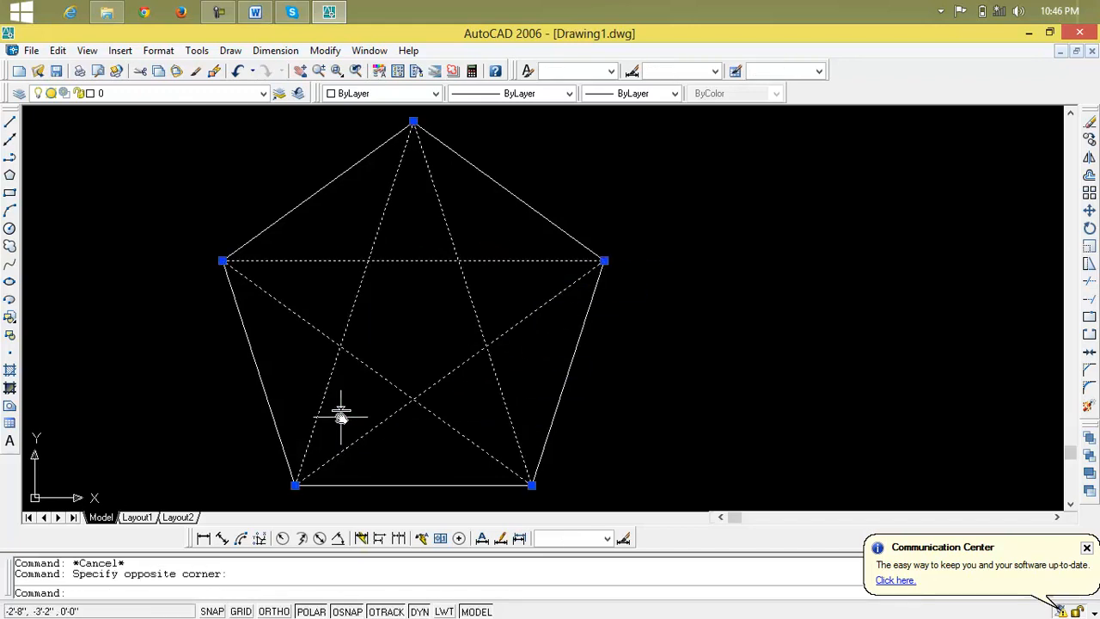
{"action": "left_click", "coordinate": [341, 418]}
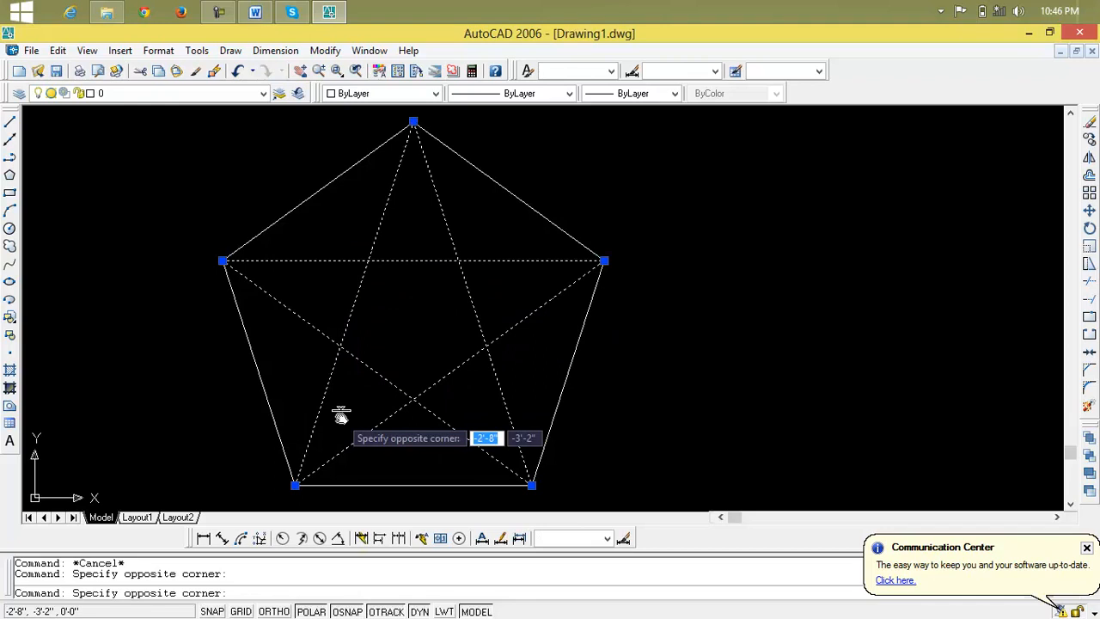
{"action": "key", "text": "Delete"}
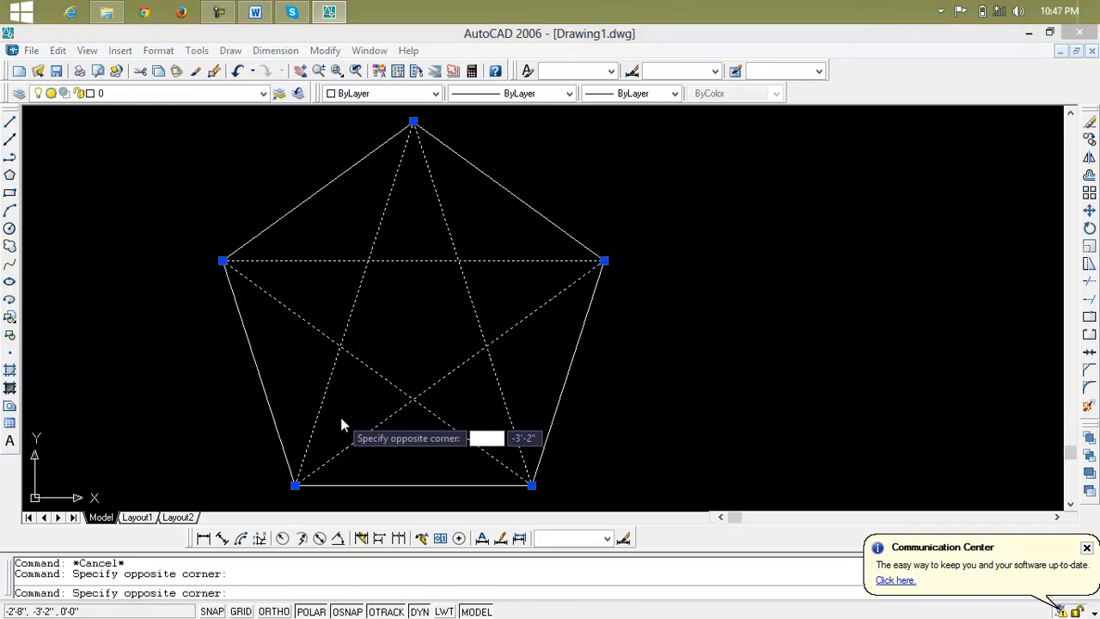
{"action": "key", "text": "Escape"}
{"action": "key", "text": "Escape"}
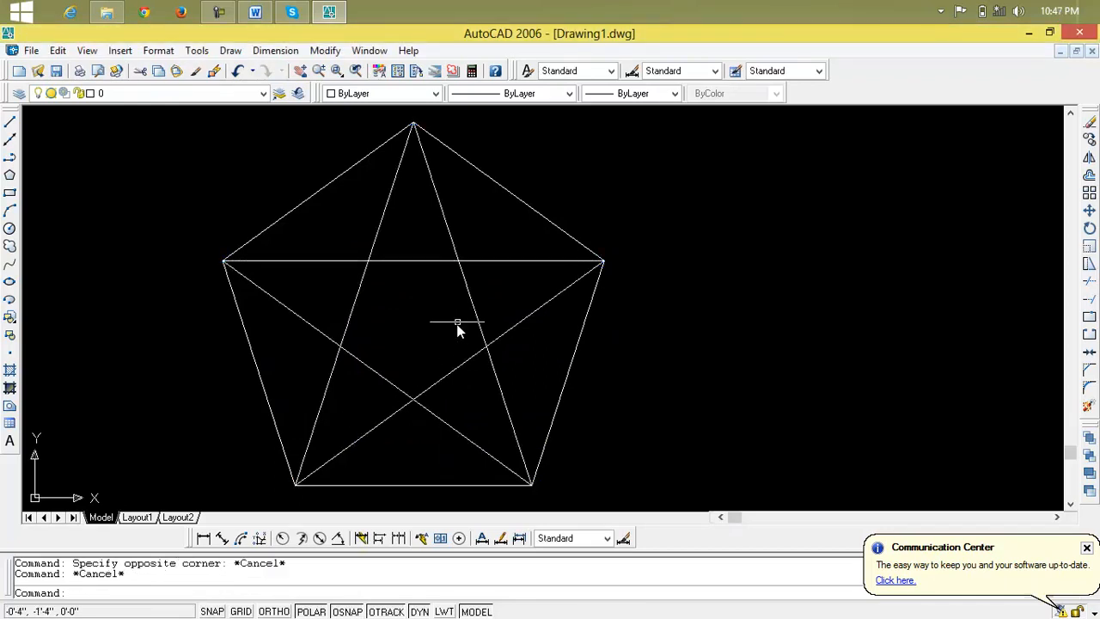
{"action": "left_click_drag", "start_coordinate": [483, 234], "coordinate": [457, 287]}
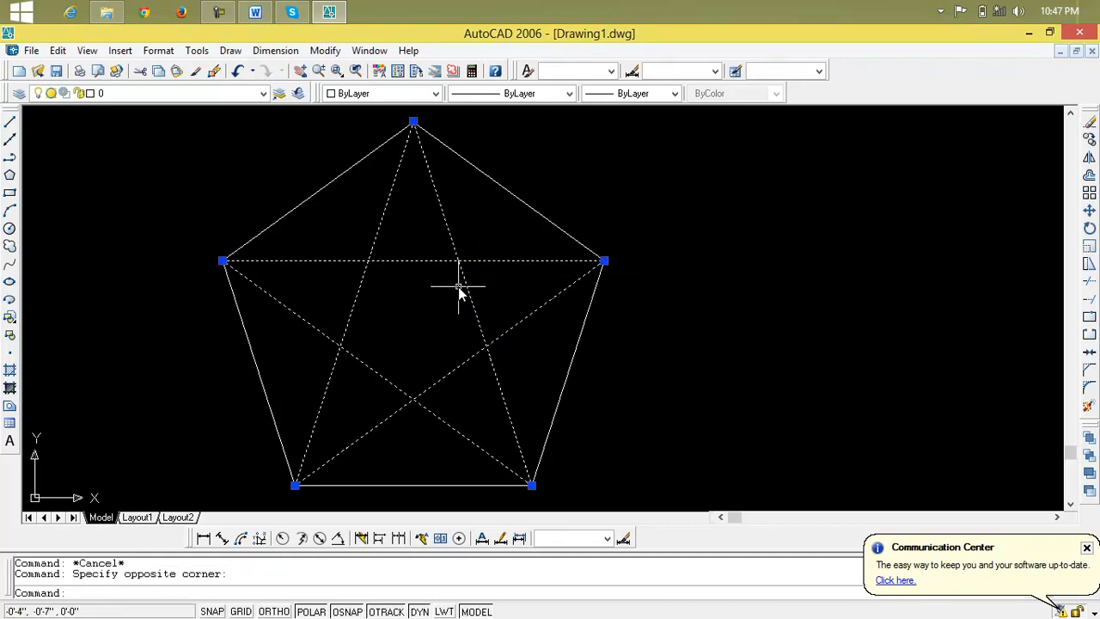
{"action": "key", "text": "Delete"}
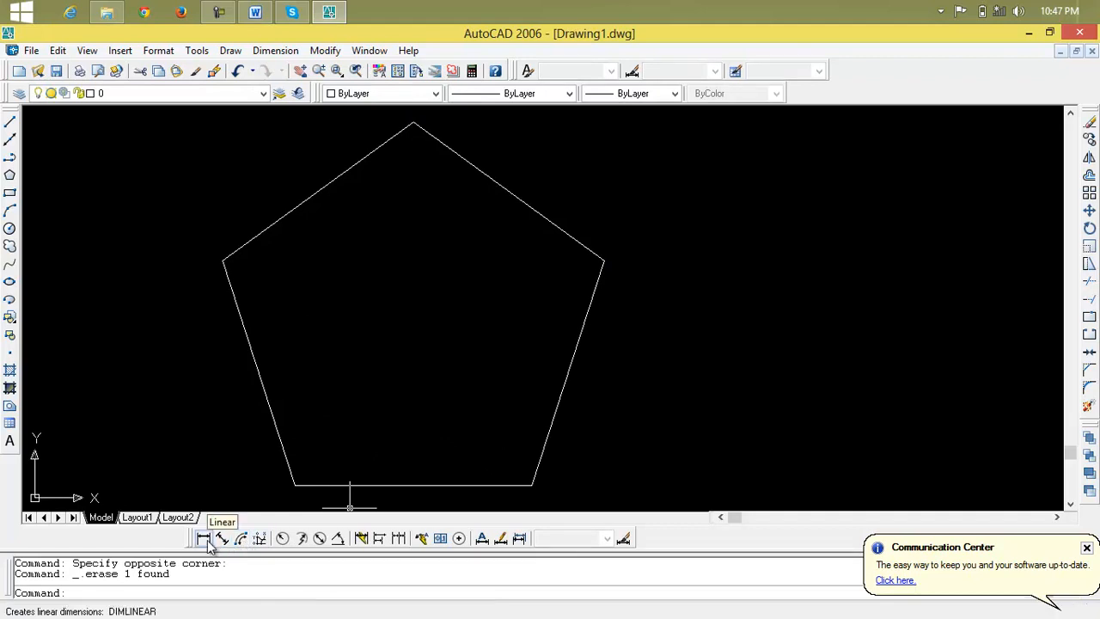
- Try to add a radius dimension to the pentagon's upper-left edge
{"action": "left_click", "coordinate": [282, 538]}
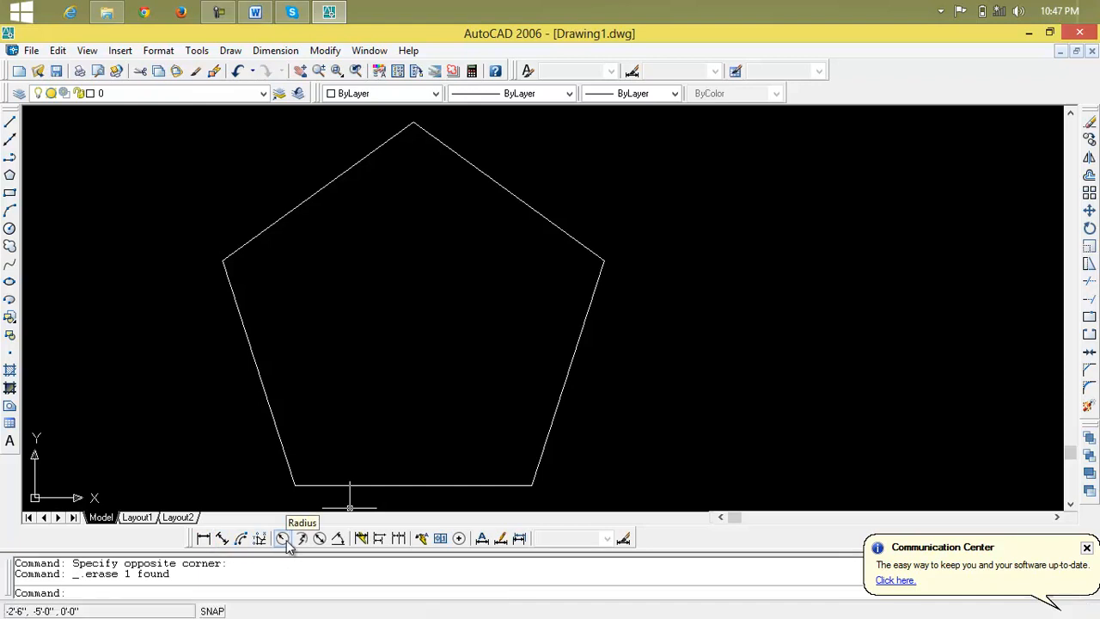
{"action": "left_click", "coordinate": [305, 203]}
{"action": "key", "text": "Return"}
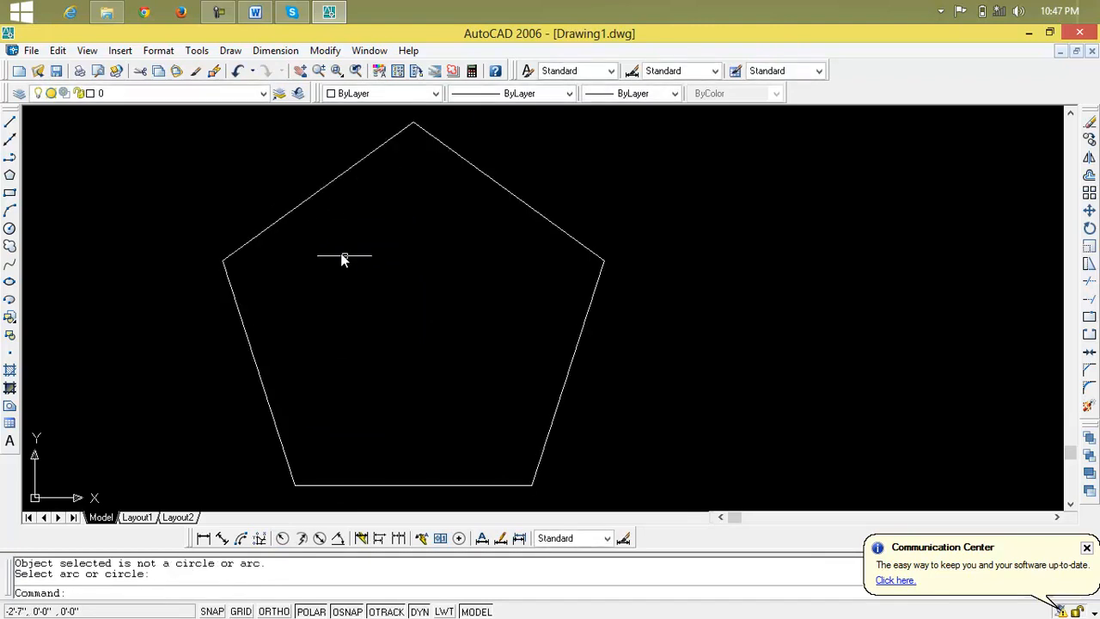
{"action": "key", "text": "Escape"}
{"action": "key", "text": "Escape"}
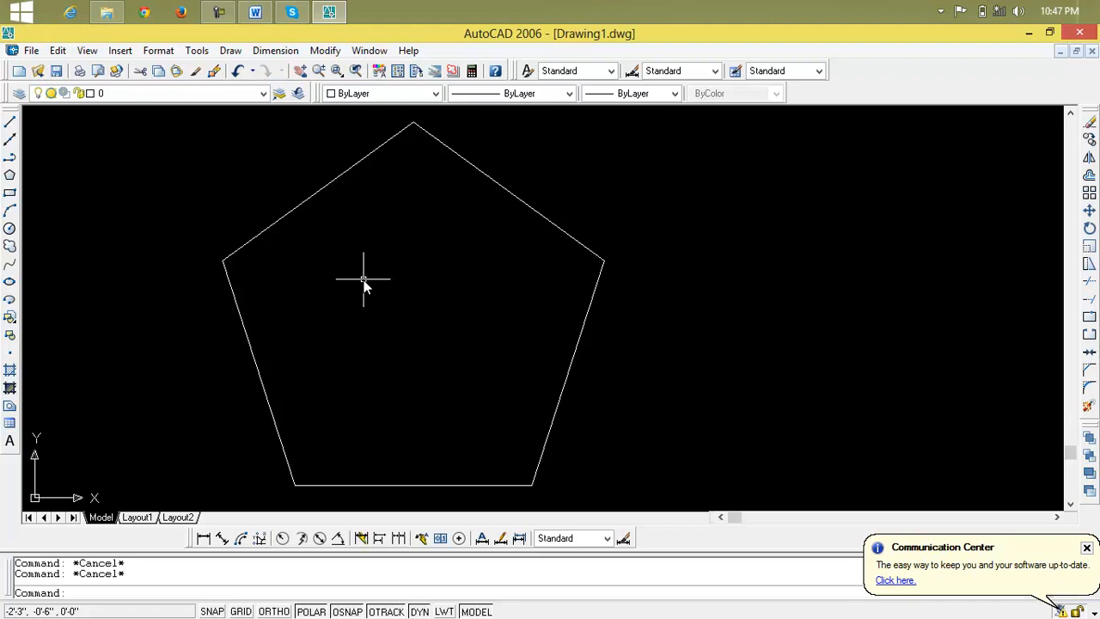
- Zoom to the whole drawing and reposition the view so the pentagon has free space beside it
{"action": "scroll", "coordinate": [364, 279], "scroll_direction": "up", "scroll_amount": 2}
{"action": "scroll", "coordinate": [363, 278], "scroll_direction": "down", "scroll_amount": 2}
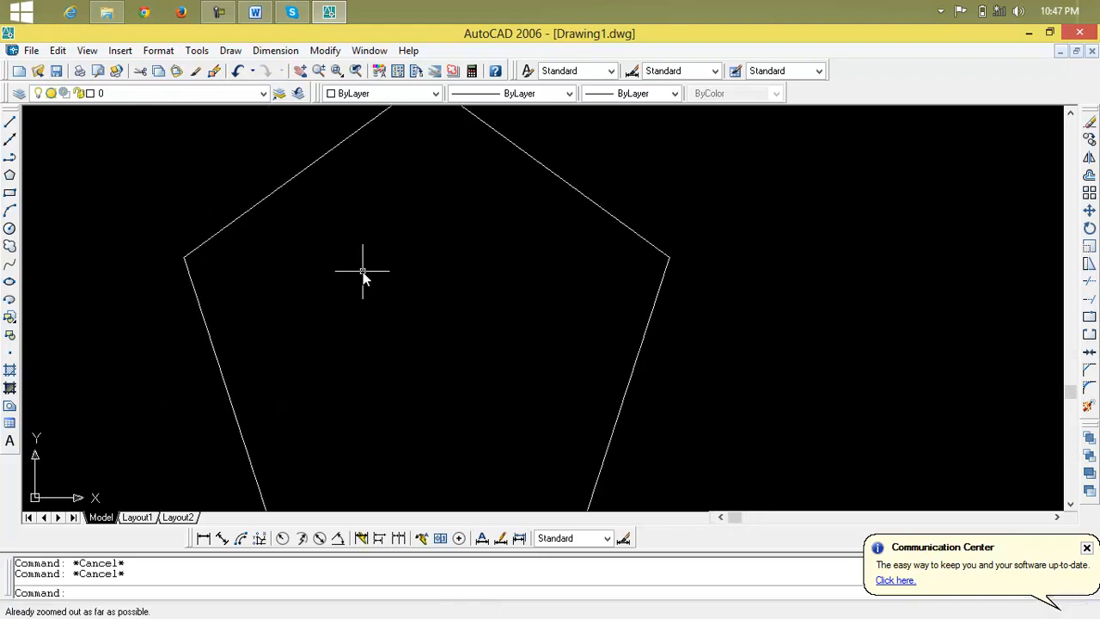
{"action": "type", "text": "z"}
{"action": "key", "text": "Return"}
{"action": "type", "text": "a"}
{"action": "key", "text": "Return"}
{"action": "scroll", "coordinate": [386, 299], "scroll_direction": "down", "scroll_amount": 4}
{"action": "mouse_move", "coordinate": [378, 297]}
{"action": "middle_mouse_down"}
{"action": "mouse_move", "coordinate": [189, 238]}
{"action": "mouse_move", "coordinate": [204, 265]}
{"action": "middle_mouse_up"}
{"action": "scroll", "coordinate": [197, 243], "scroll_direction": "up", "scroll_amount": 3}
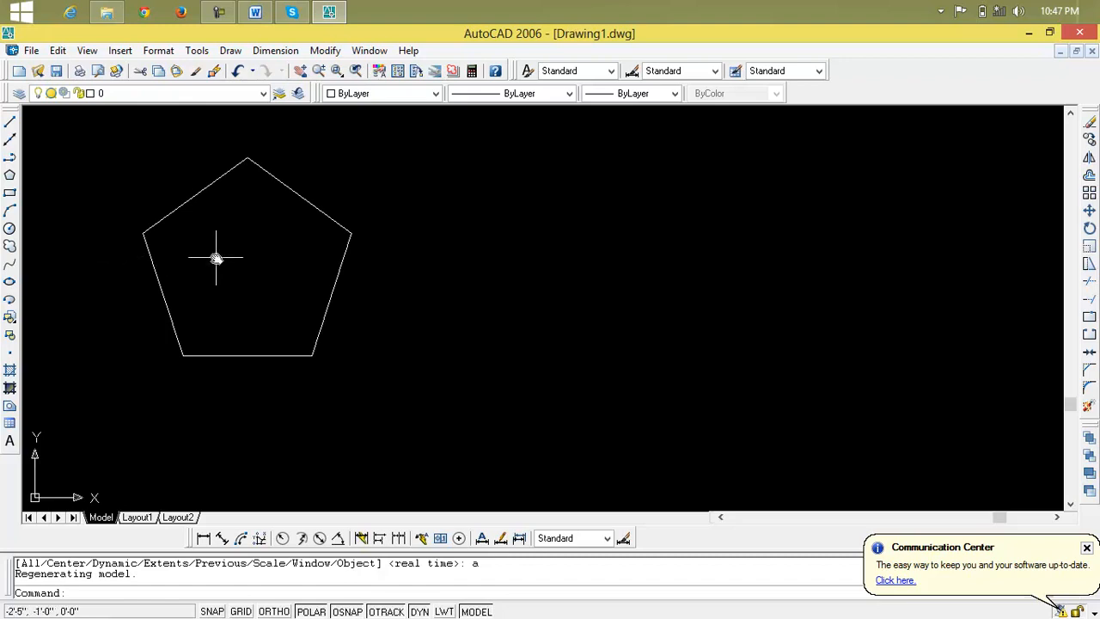
{"action": "key", "text": "Escape"}
{"action": "key", "text": "Escape"}
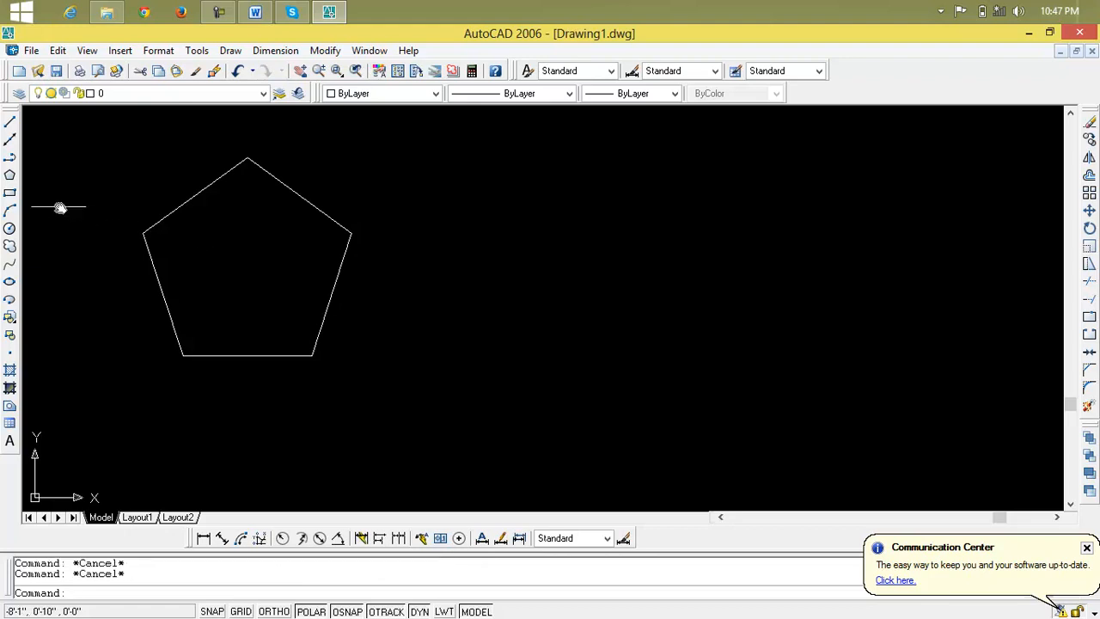
- Draw a six-sided polygon inscribed in a circle of radius 4, centred in the empty space beside the pentagon
{"action": "left_click", "coordinate": [10, 174]}
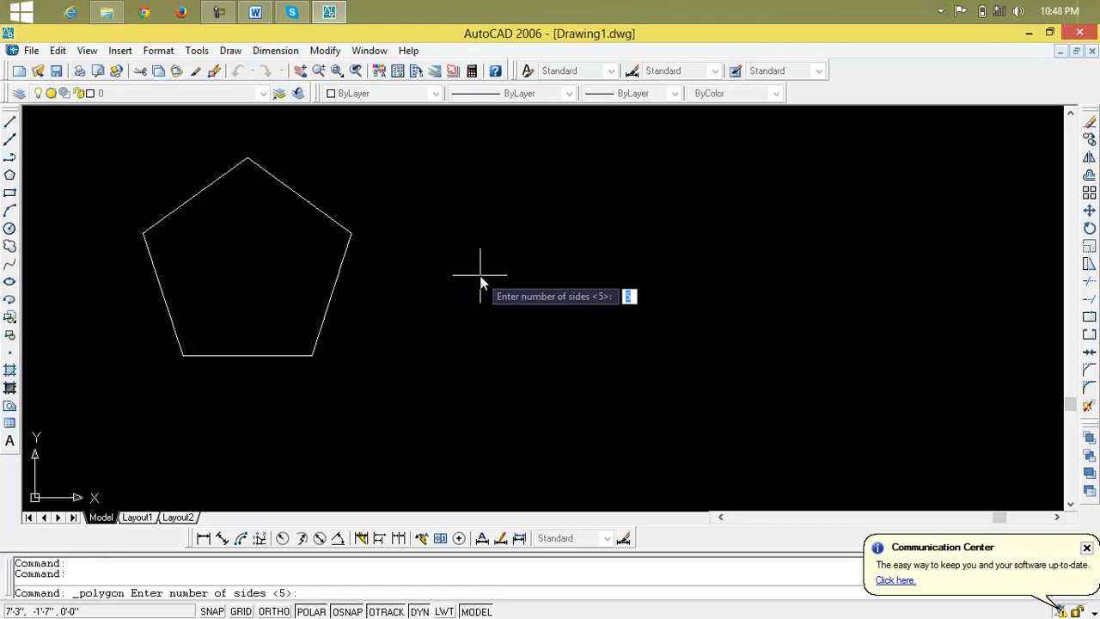
{"action": "type", "text": "6"}
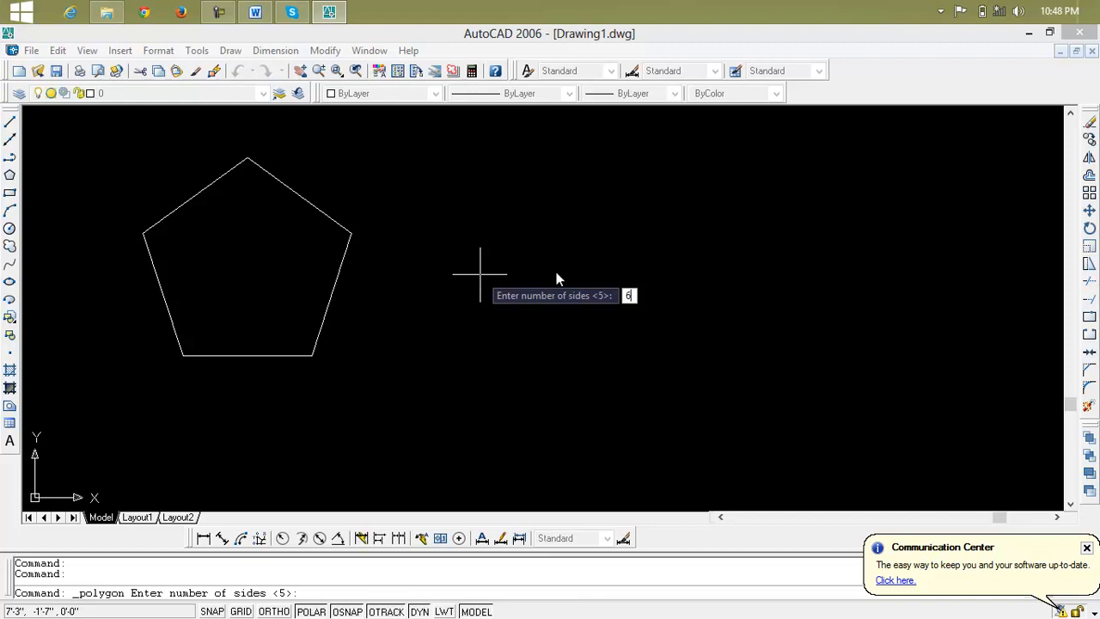
{"action": "key", "text": "Return"}
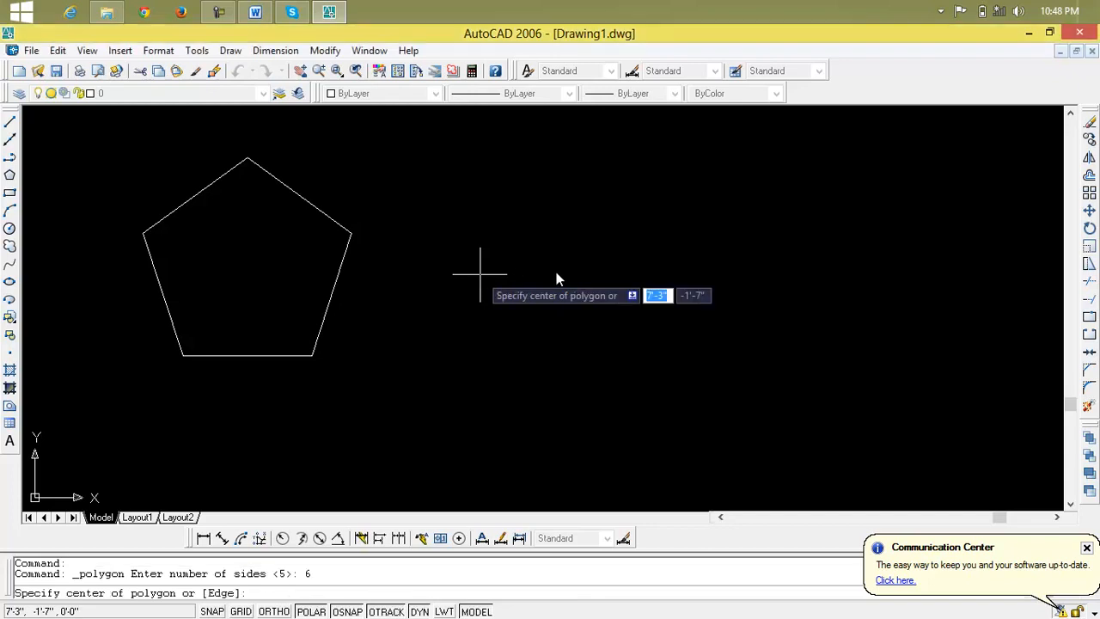
{"action": "left_click", "coordinate": [653, 285]}
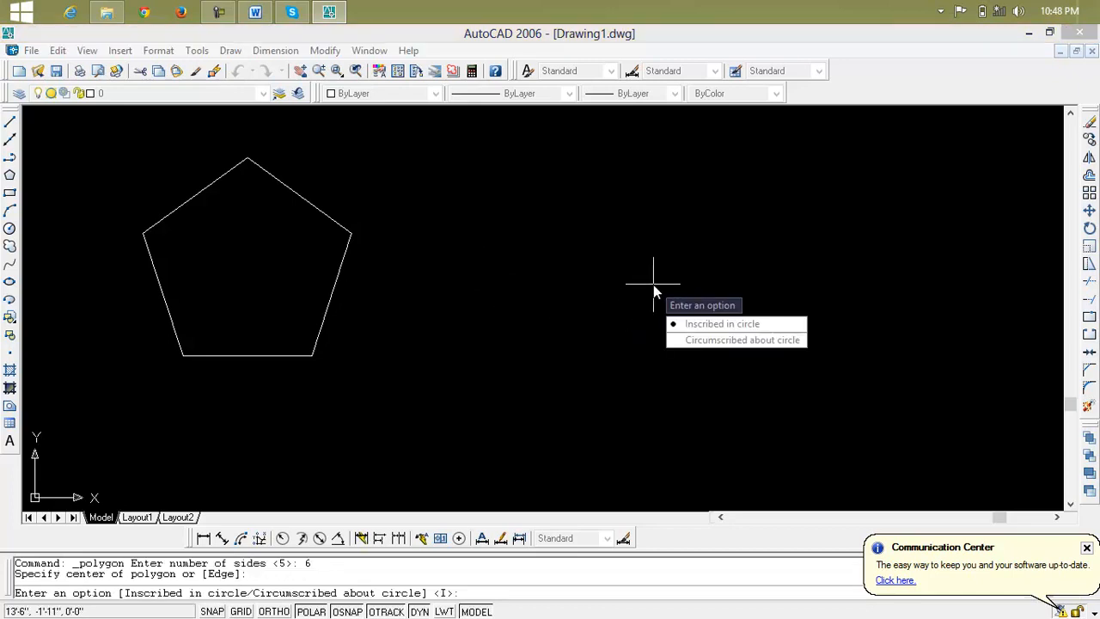
{"action": "type", "text": "I"}
{"action": "key", "text": "Return"}
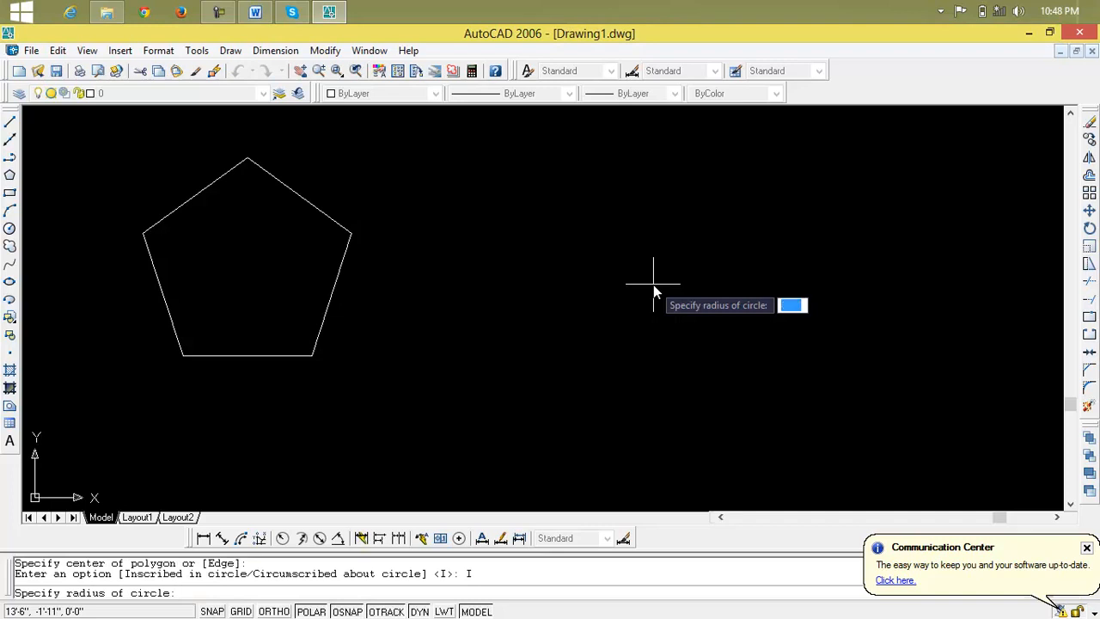
{"action": "type", "text": "4"}
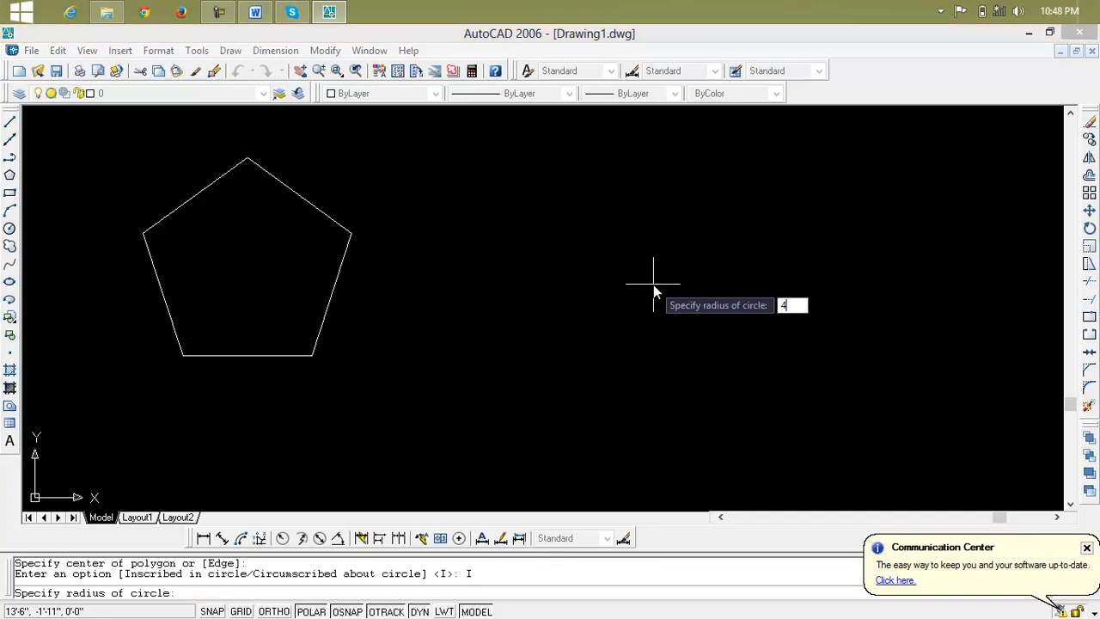
{"action": "key", "text": "Return"}
{"action": "left_click", "coordinate": [653, 284]}
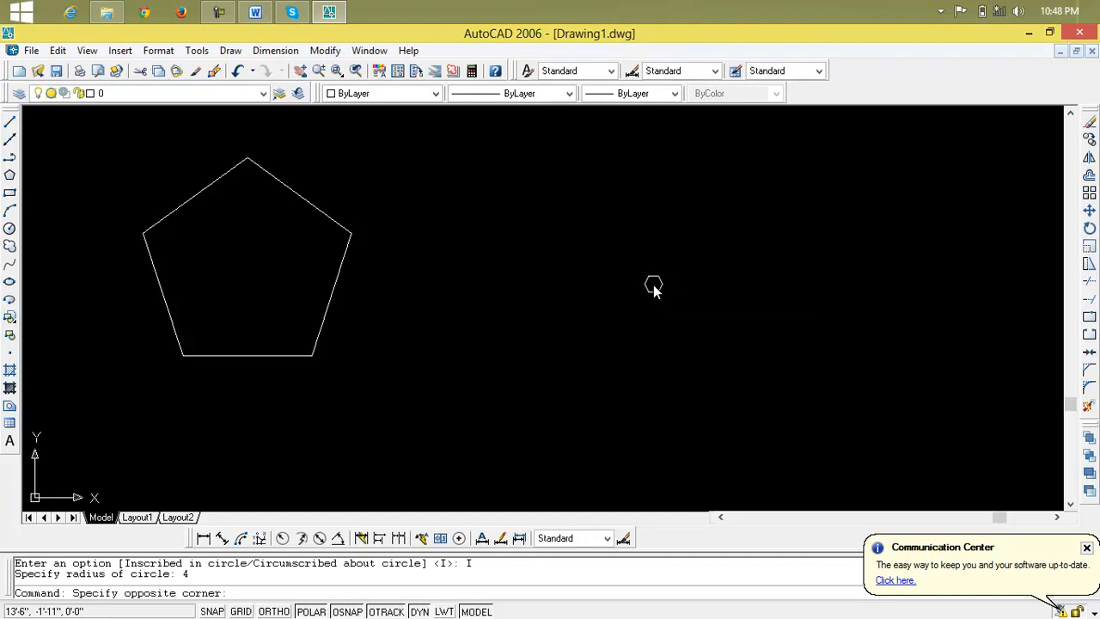
- Erase the tiny hexagon drawn in the space beside the pentagon
{"action": "left_click", "coordinate": [678, 317]}
{"action": "scroll", "coordinate": [653, 285], "scroll_direction": "up", "scroll_amount": 2}
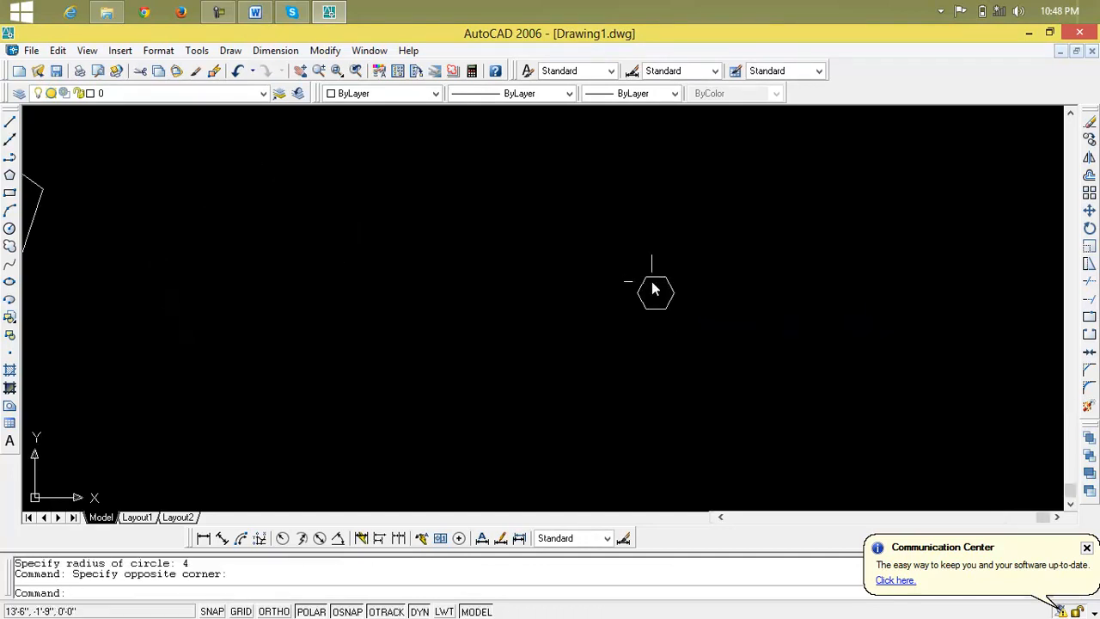
{"action": "left_click", "coordinate": [654, 283]}
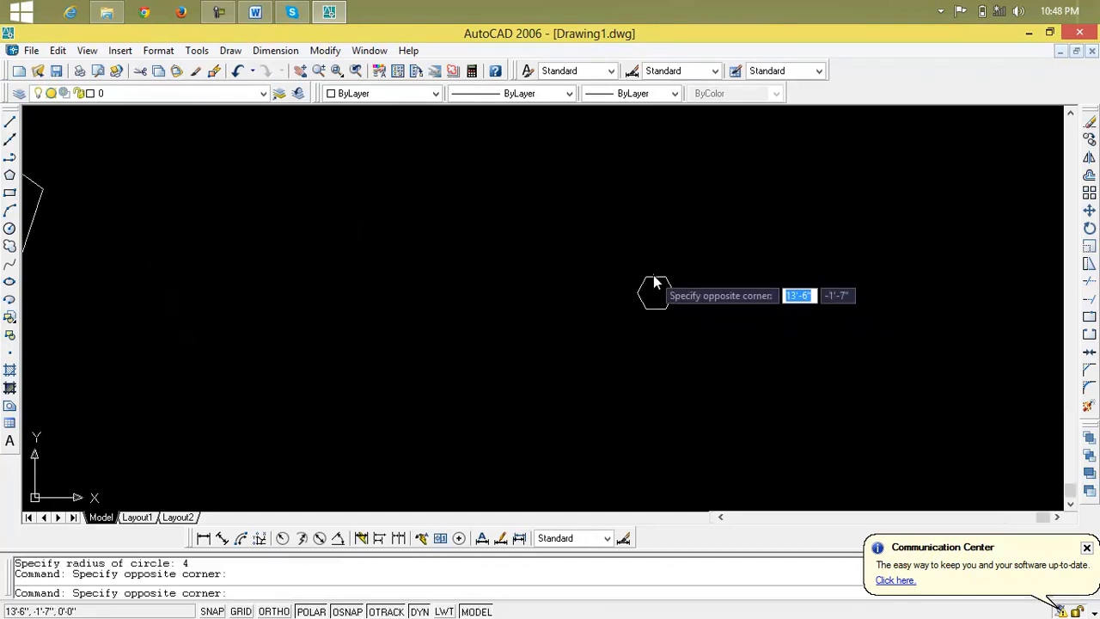
{"action": "left_click", "coordinate": [655, 287]}
{"action": "key", "text": "Delete"}
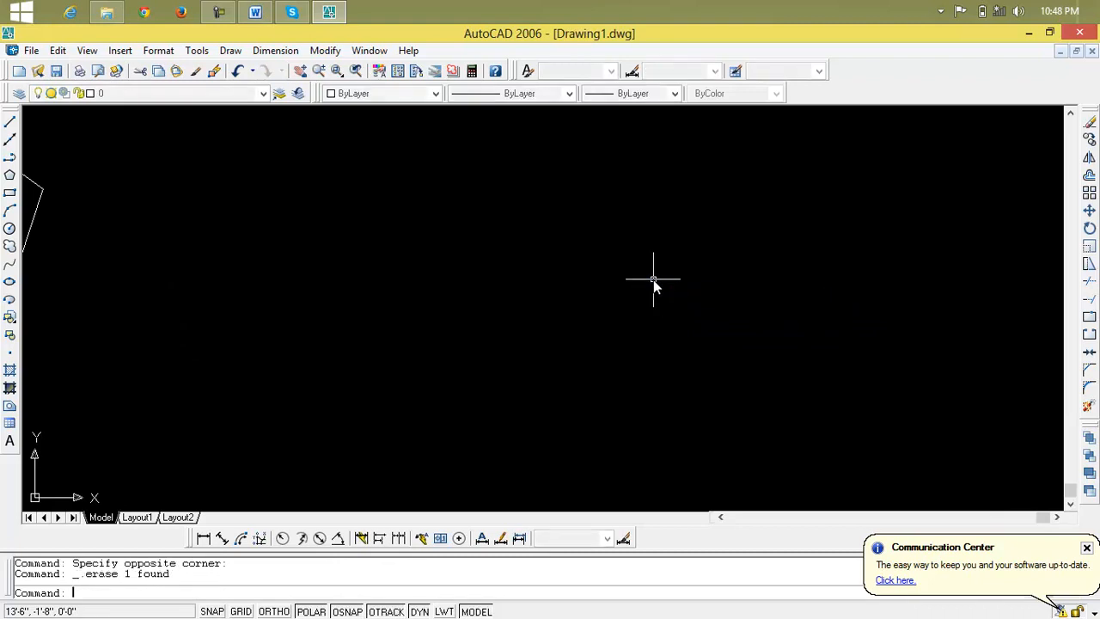
- Draw a six-sided polygon inscribed in a circle of radius 4', centred in the empty space beside the pentagon
{"action": "scroll", "coordinate": [651, 279], "scroll_direction": "down", "scroll_amount": 2}
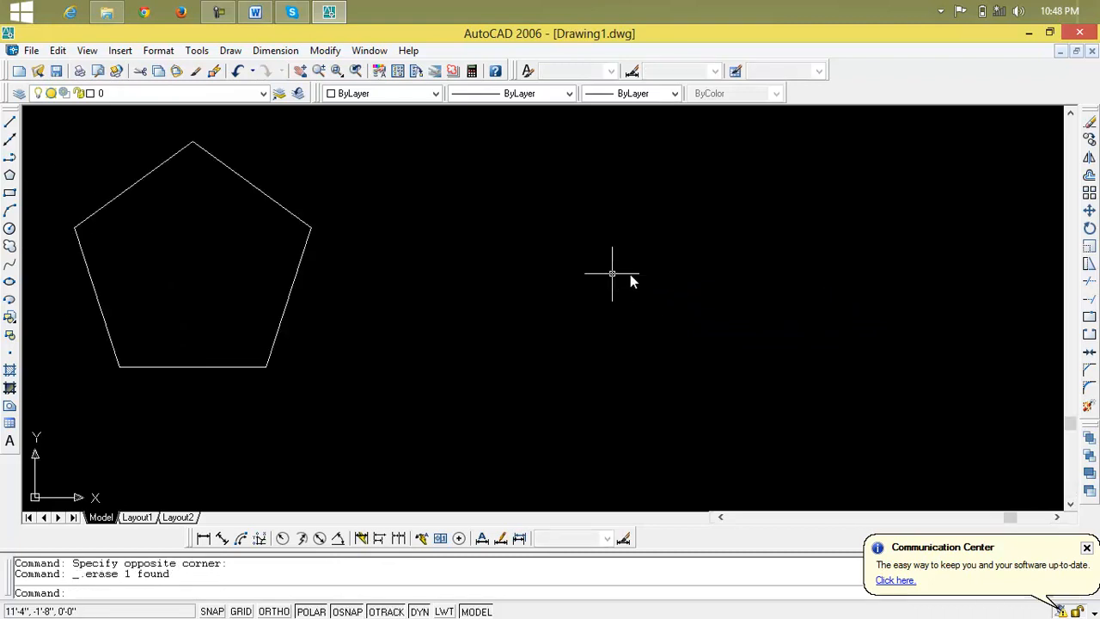
{"action": "left_click", "coordinate": [13, 174]}
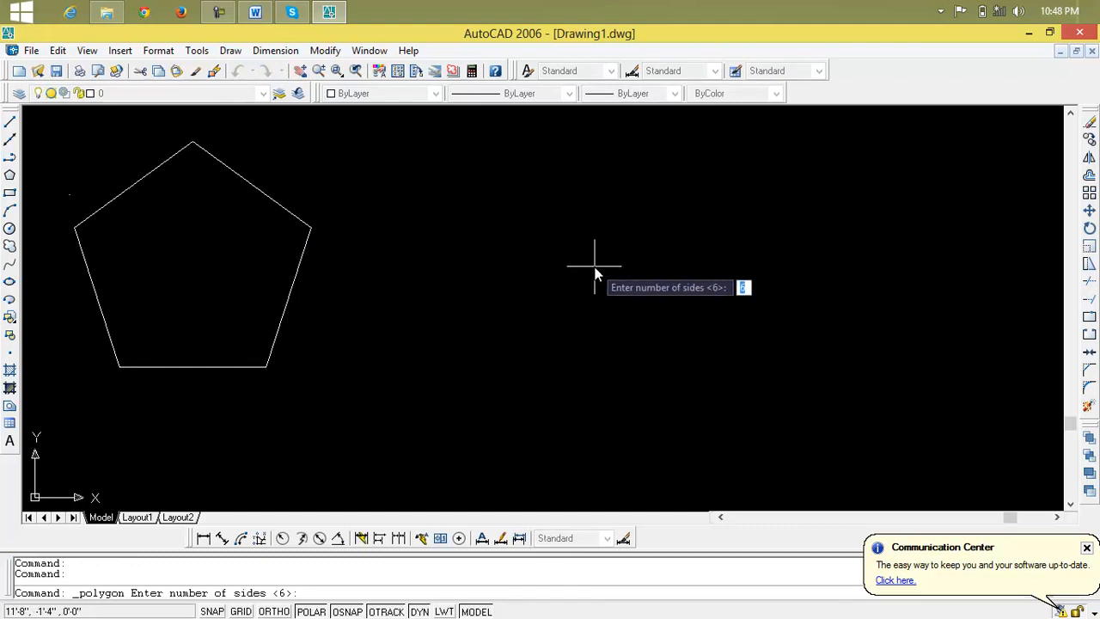
{"action": "key", "text": "Return"}
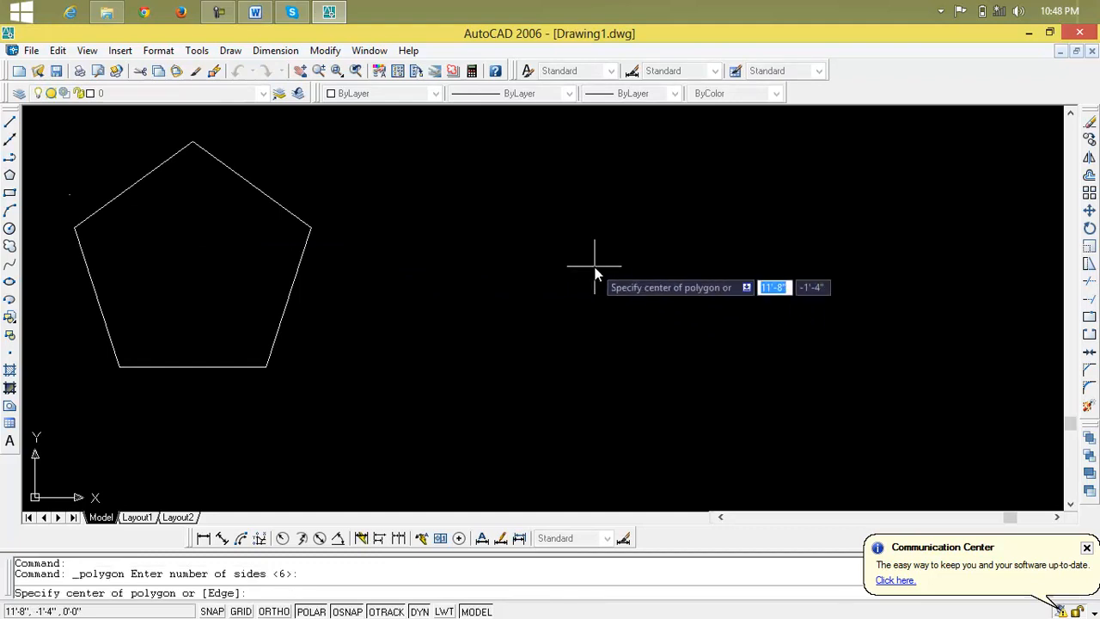
{"action": "left_click", "coordinate": [656, 325]}
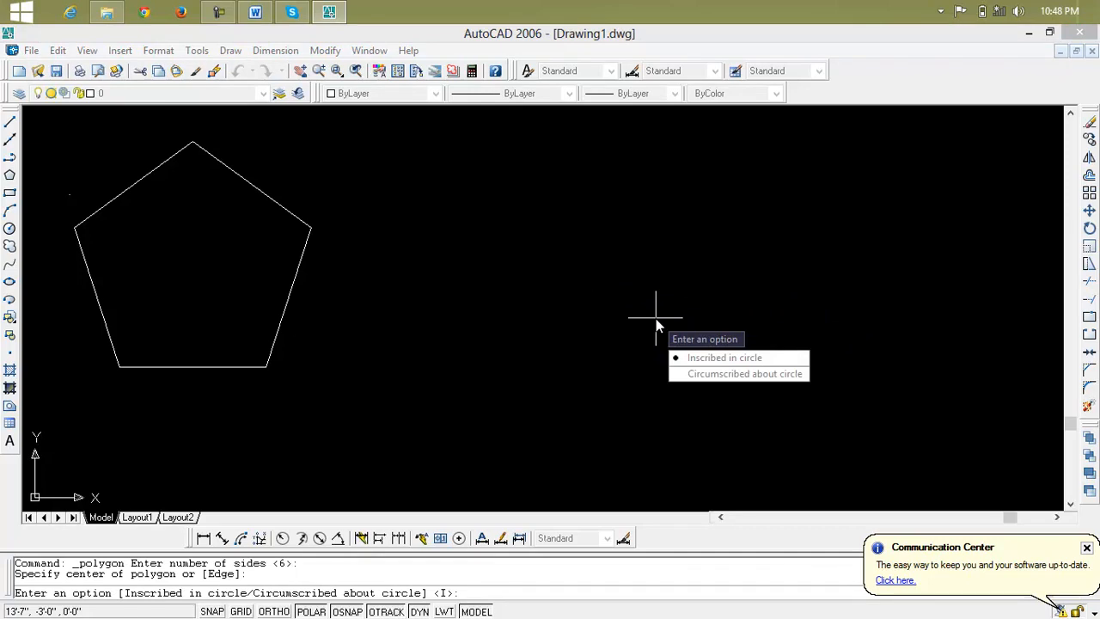
{"action": "type", "text": "i"}
{"action": "key", "text": "Return"}
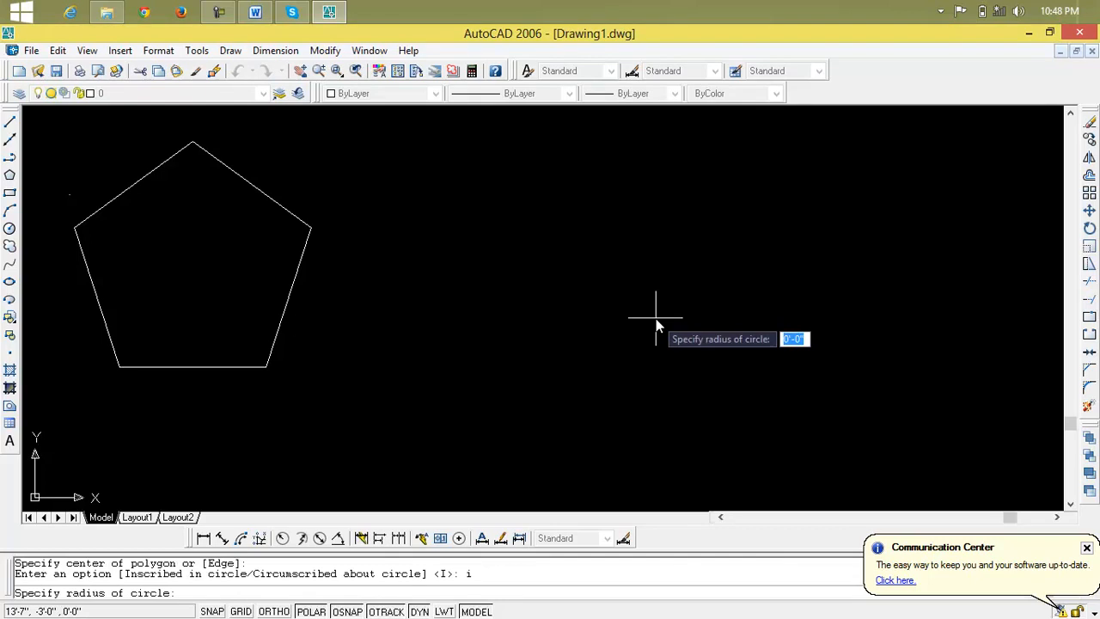
{"action": "type", "text": "4"}
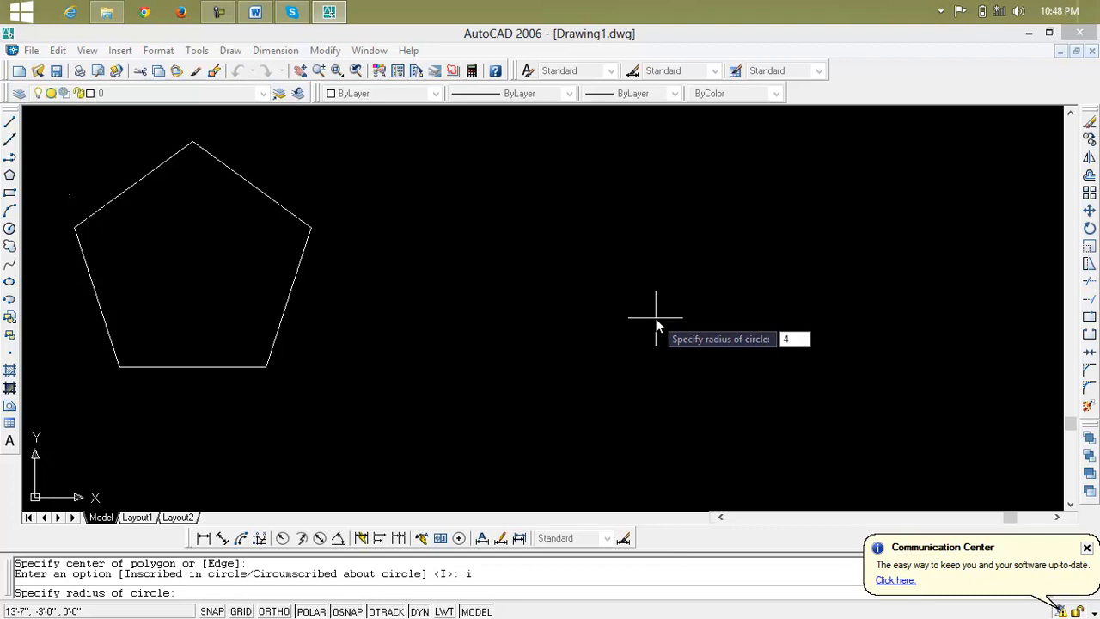
{"action": "key", "text": "Return"}
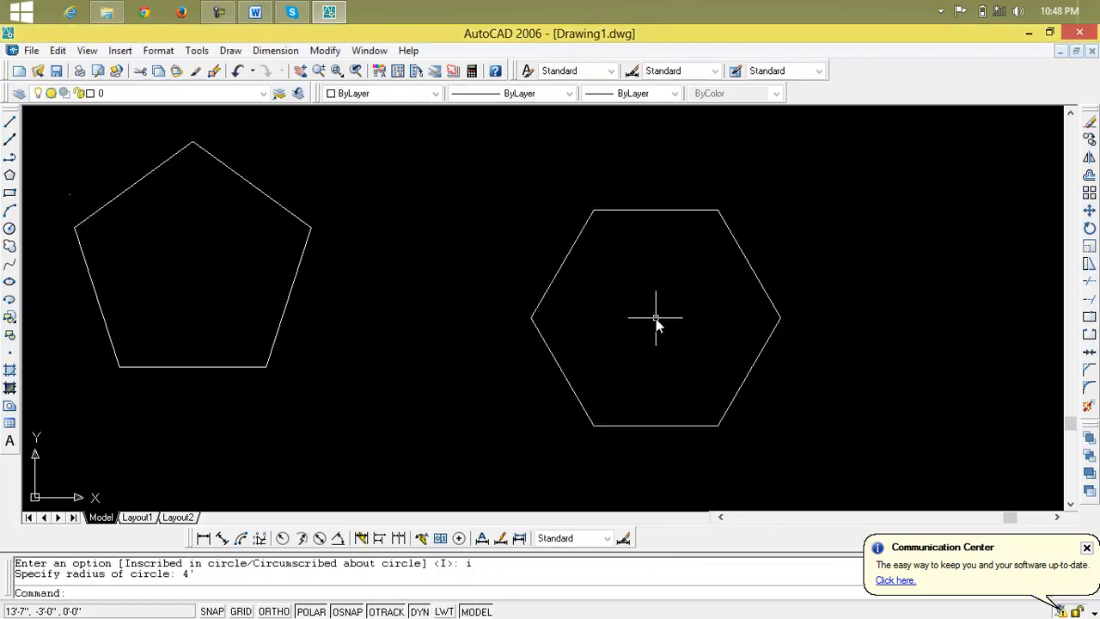
{"action": "middle_click_drag", "start_coordinate": [649, 312], "coordinate": [662, 315]}
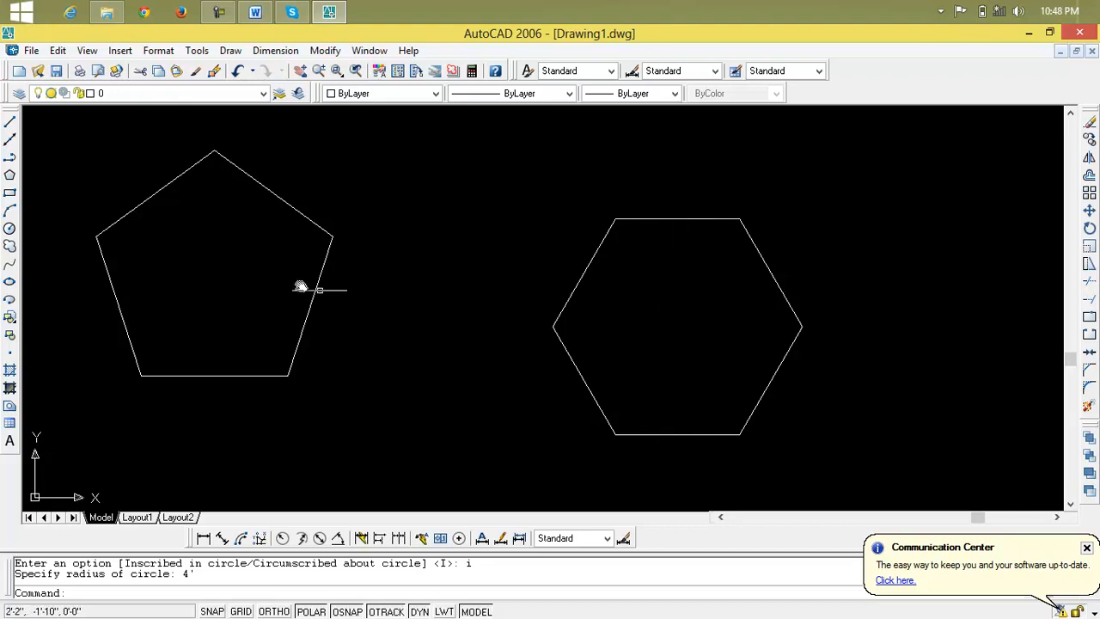
{"action": "left_click", "coordinate": [11, 125]}
{"action": "left_click", "coordinate": [143, 374]}
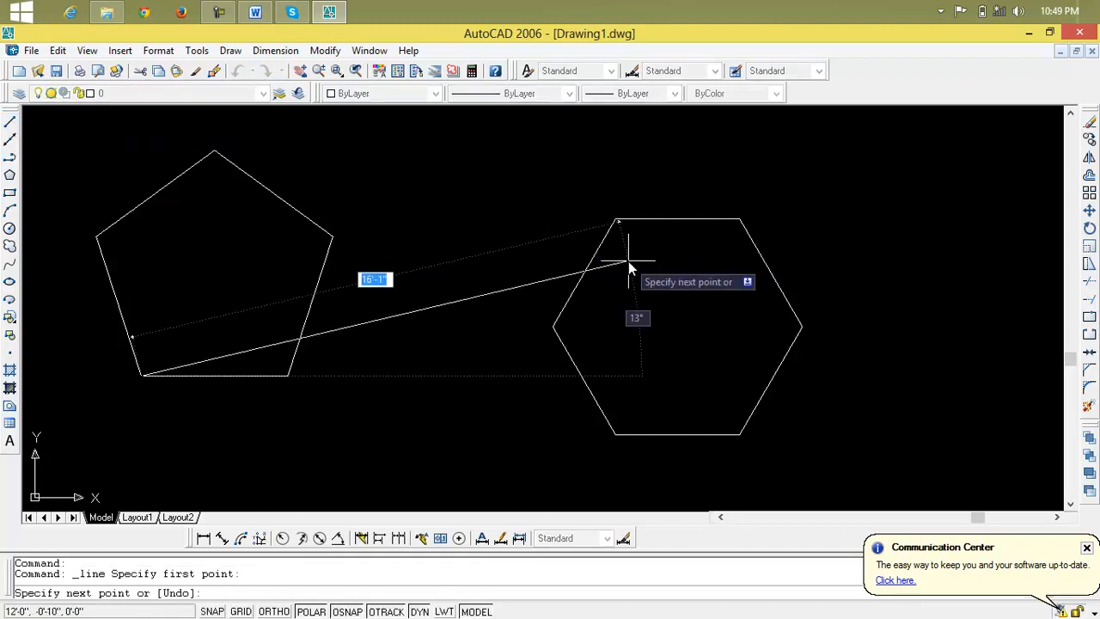
{"action": "left_click", "coordinate": [633, 250]}
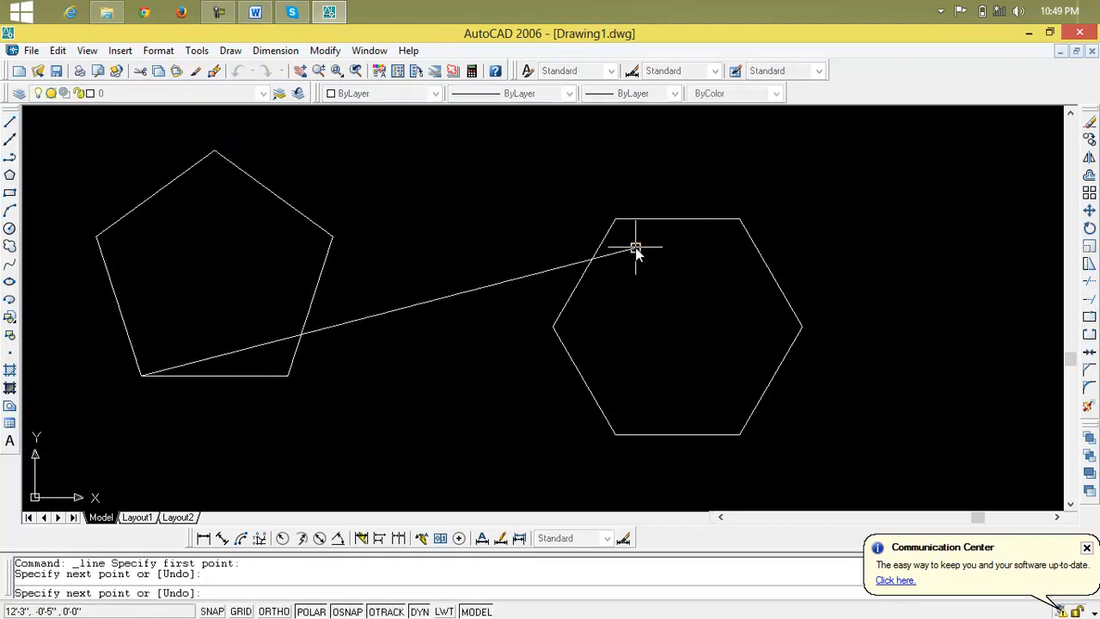
{"action": "key", "text": "Escape"}
{"action": "key", "text": "Escape"}
{"action": "left_click", "coordinate": [479, 290]}
{"action": "key", "text": "Delete"}
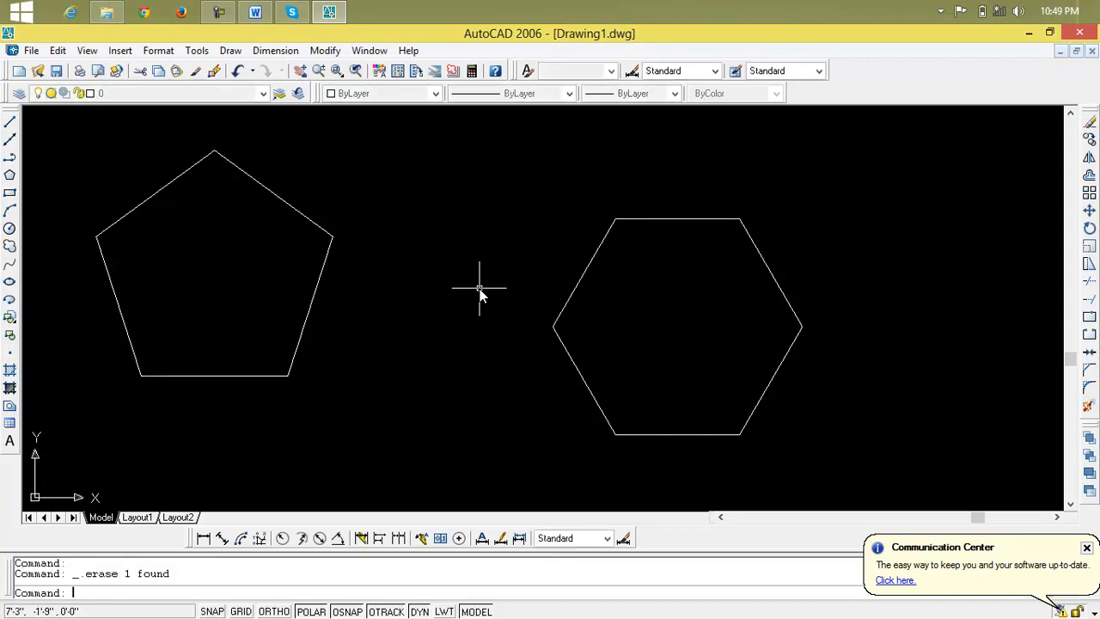
- Start a line and turn on all object snap modes in the drafting settings
{"action": "left_click", "coordinate": [8, 123]}
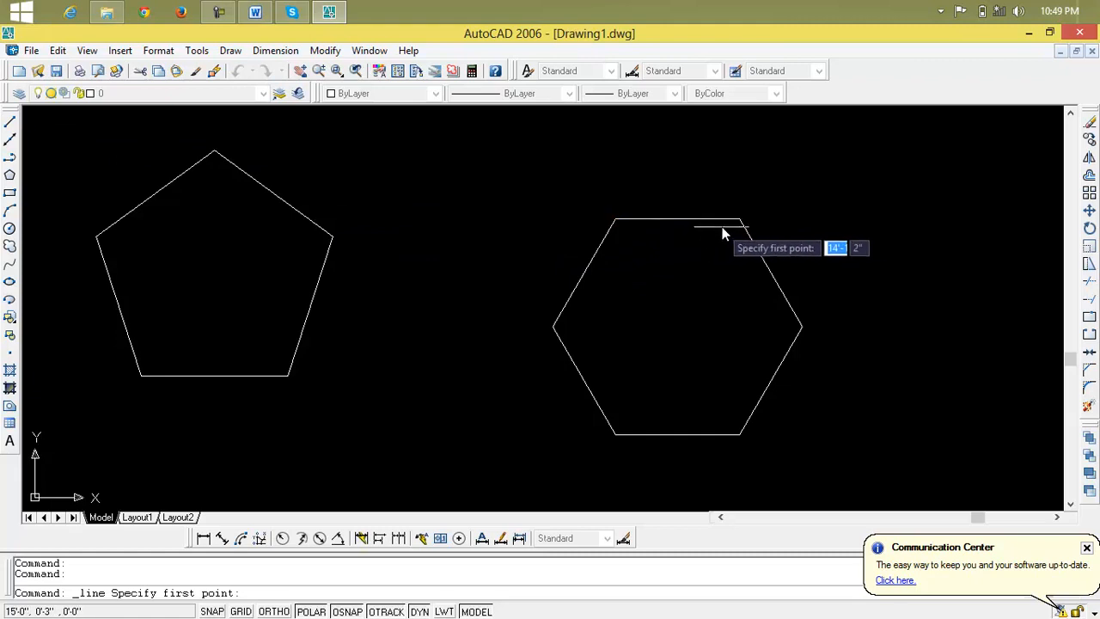
{"action": "mouse_move", "coordinate": [616, 219]}
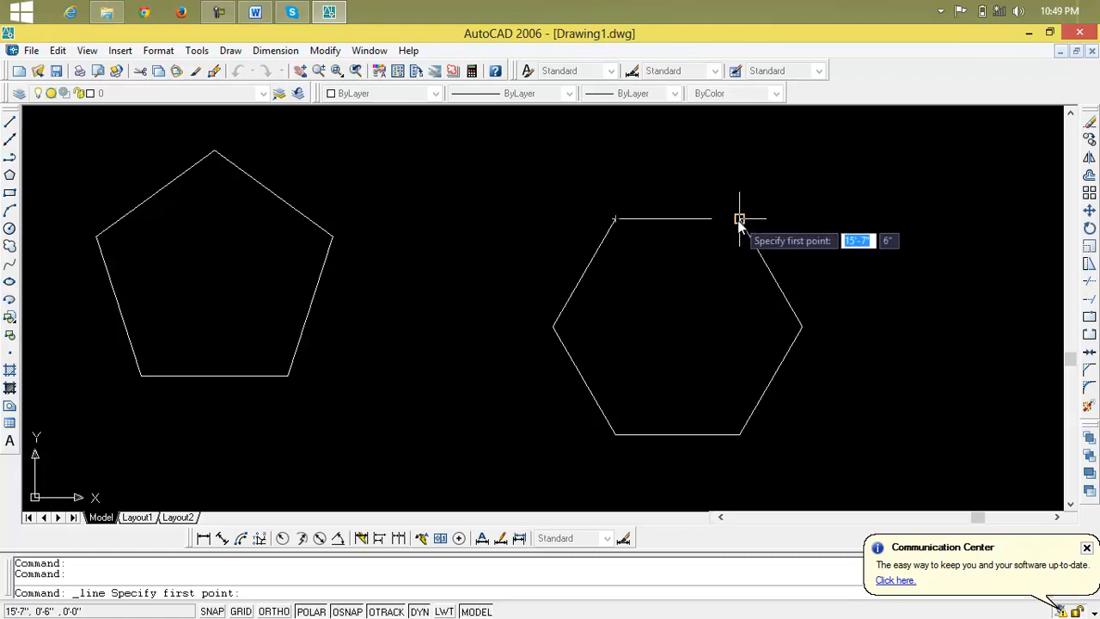
{"action": "right_click", "coordinate": [351, 612]}
{"action": "left_click", "coordinate": [392, 592]}
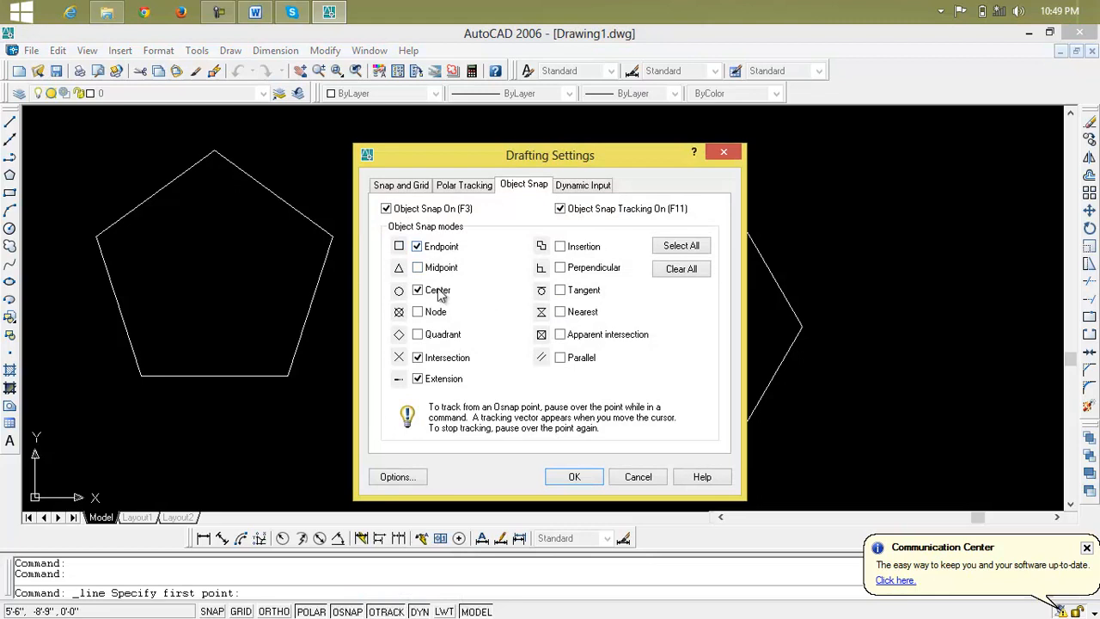
{"action": "left_click", "coordinate": [675, 249]}
{"action": "left_click", "coordinate": [589, 479]}
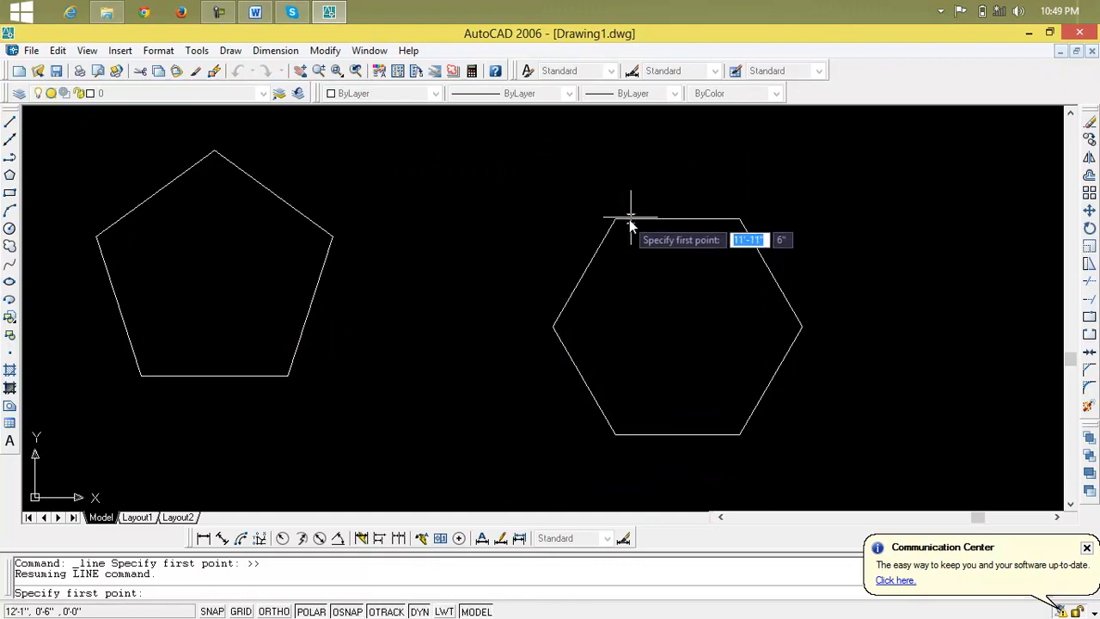
- Draw a vertical line joining the midpoints of the hexagon's top and bottom edges, and a horizontal line joining its left and right corners
{"action": "left_click", "coordinate": [677, 222]}
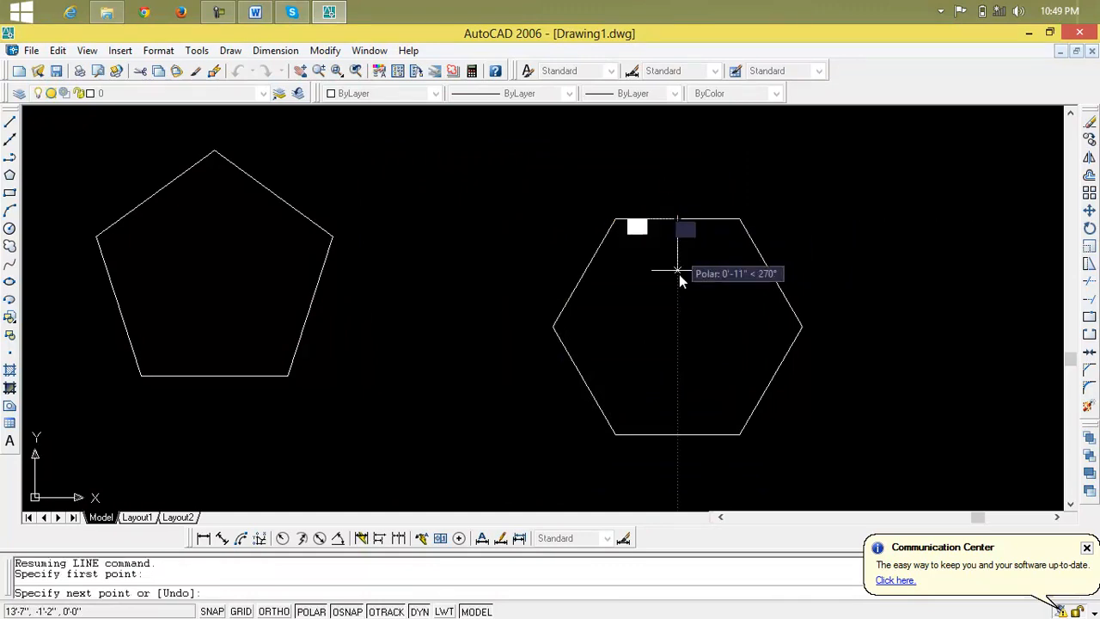
{"action": "left_click", "coordinate": [678, 438]}
{"action": "key", "text": "Return"}
{"action": "key", "text": "Return"}
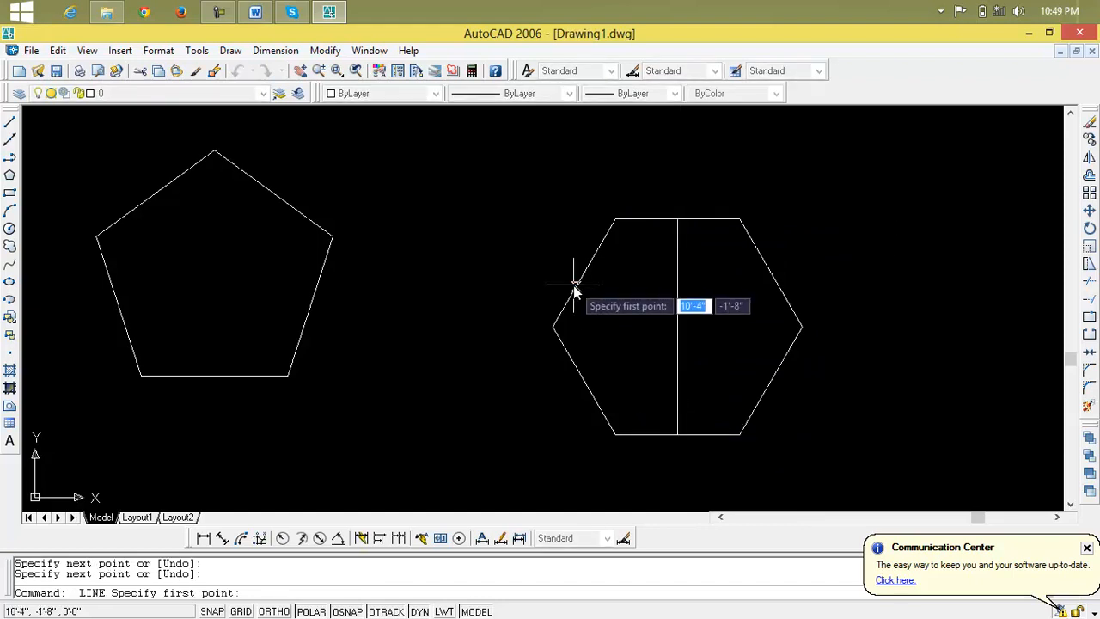
{"action": "left_click", "coordinate": [554, 325]}
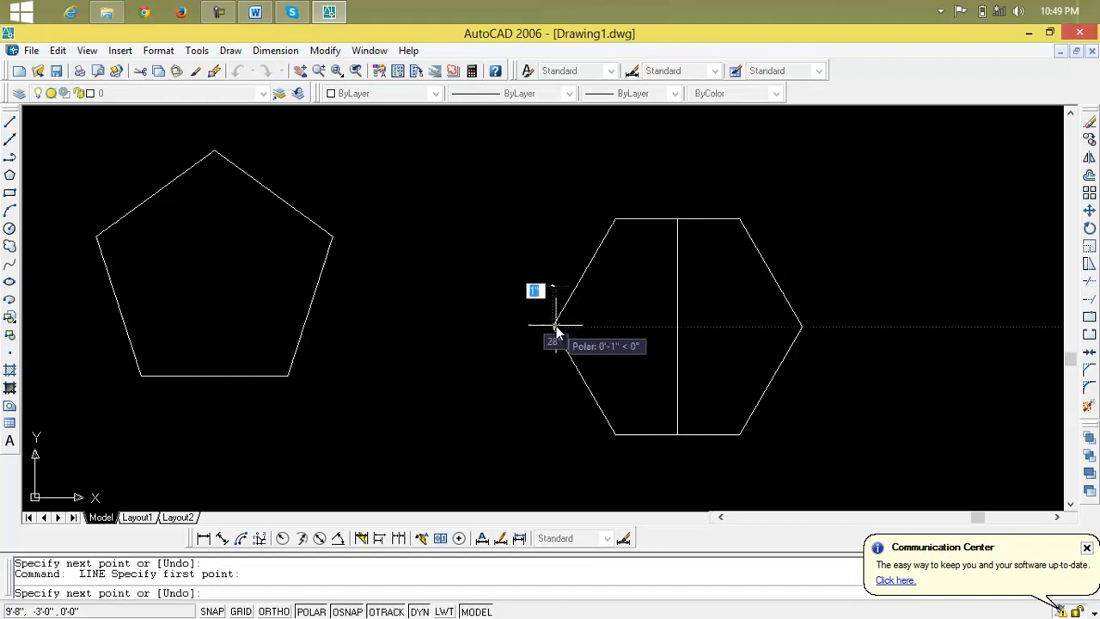
{"action": "left_click", "coordinate": [799, 328]}
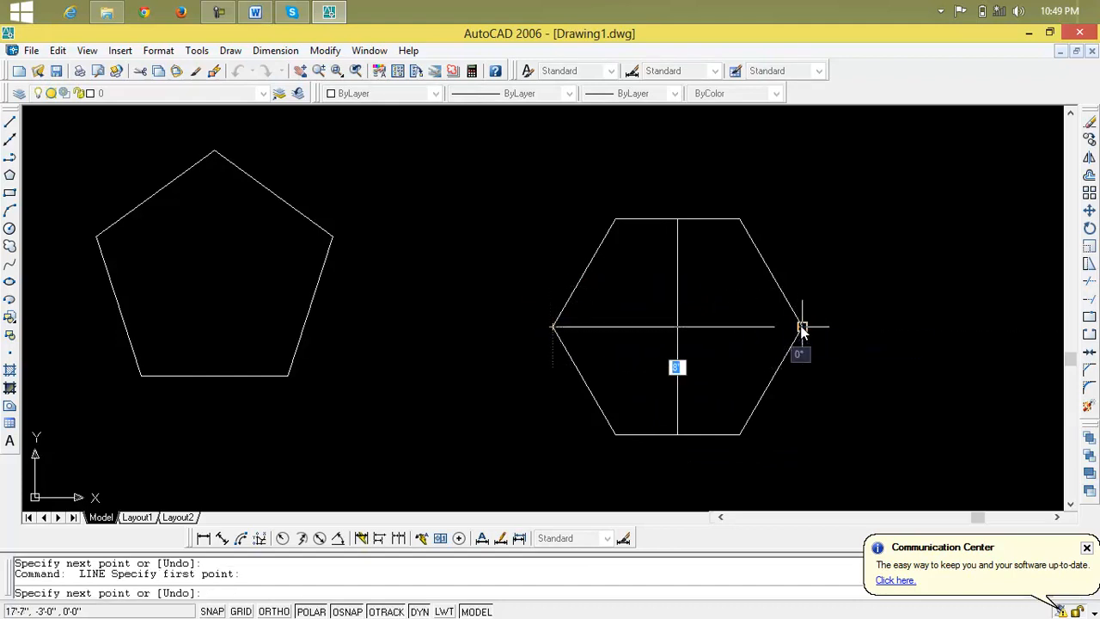
{"action": "key", "text": "Return"}
{"action": "key", "text": "Return"}
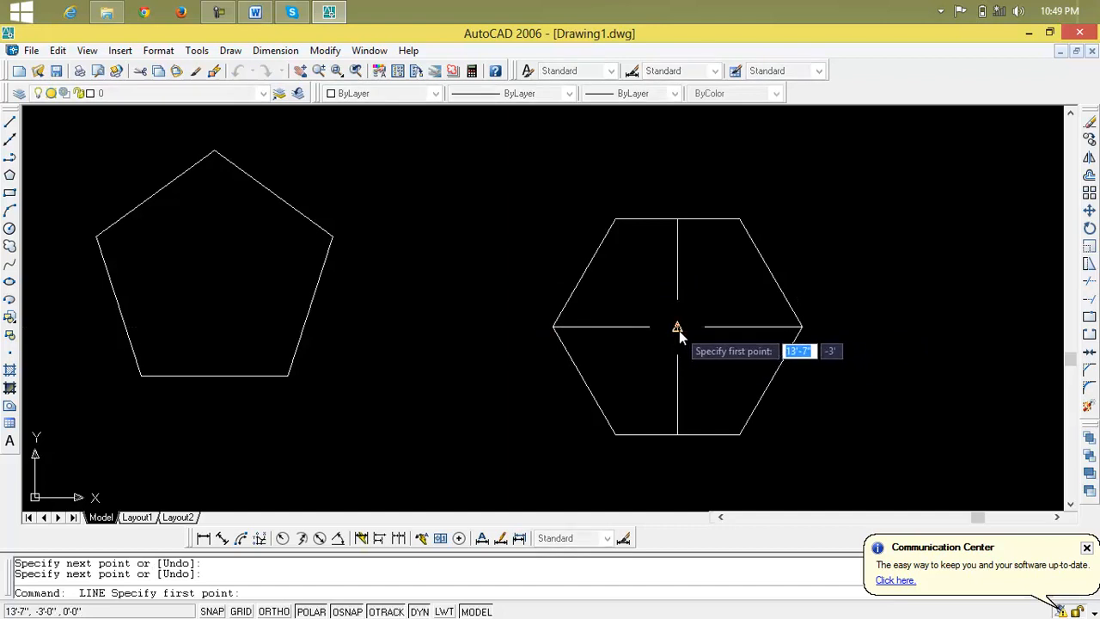
{"action": "left_click", "coordinate": [12, 229]}
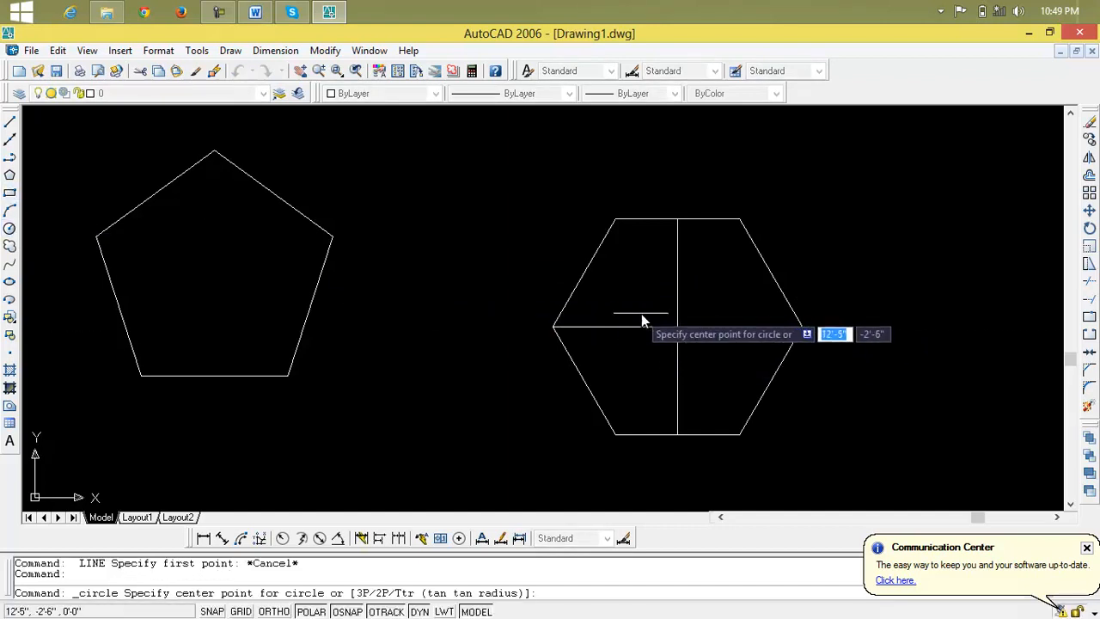
{"action": "left_click", "coordinate": [677, 329]}
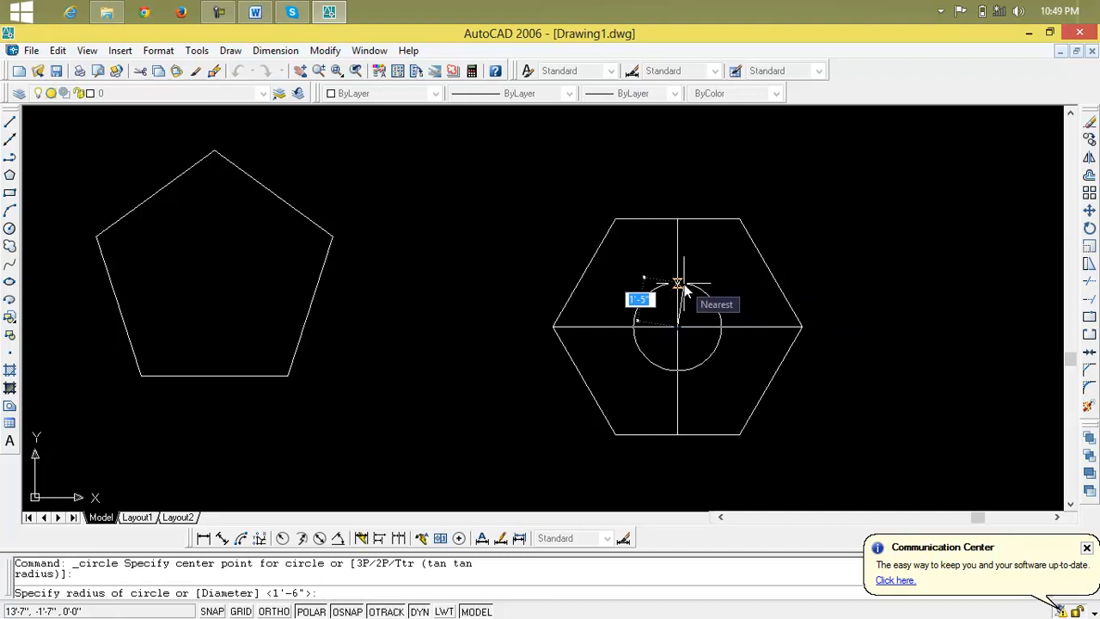
{"action": "type", "text": "4"}
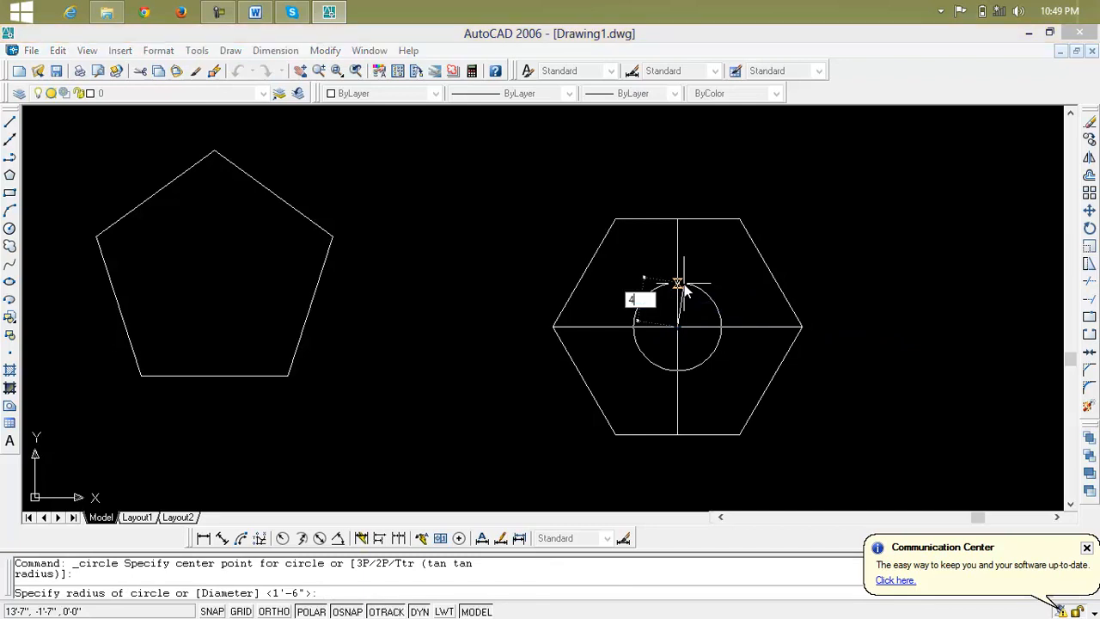
{"action": "key", "text": "Return"}
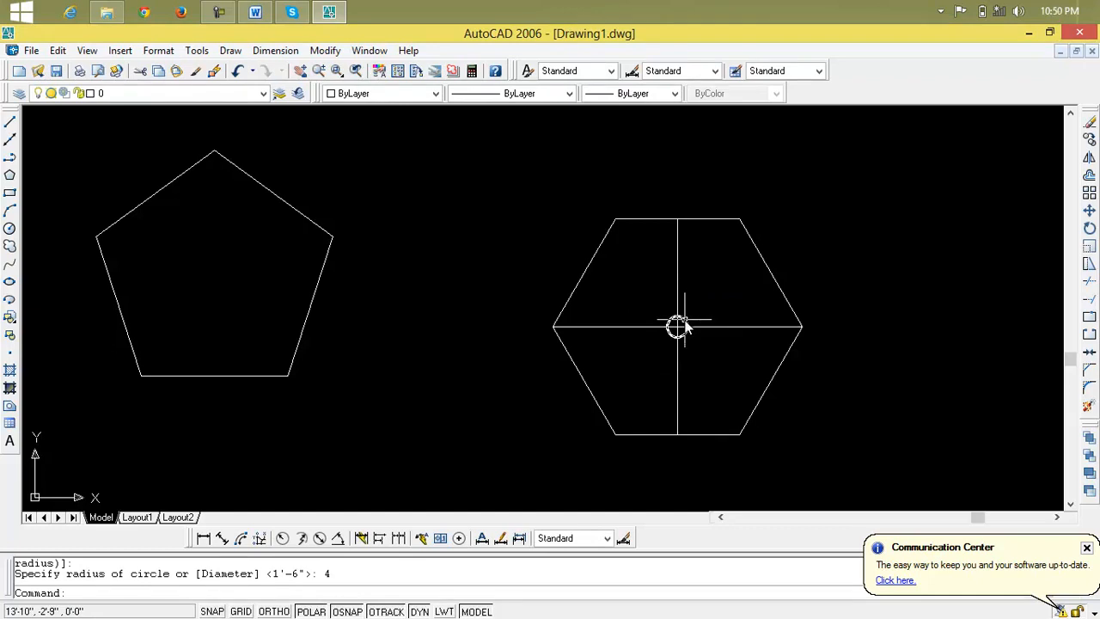
{"action": "left_click", "coordinate": [685, 320]}
{"action": "key", "text": "Delete"}
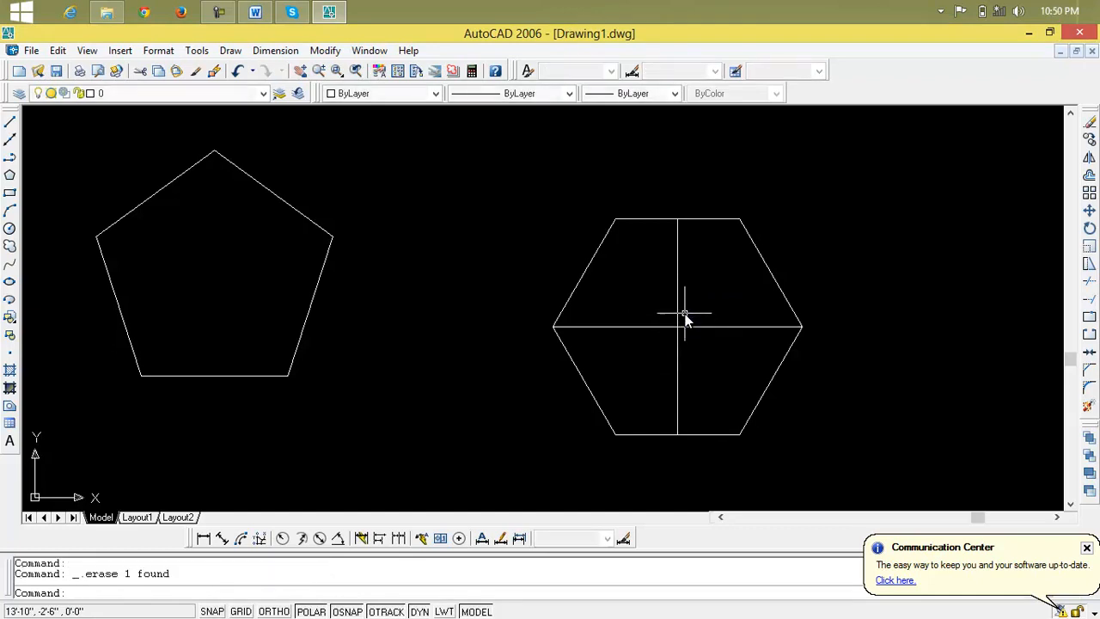
- Draw a circle of radius 4' centred where the hexagon's two inner lines cross
{"action": "left_click", "coordinate": [10, 228]}
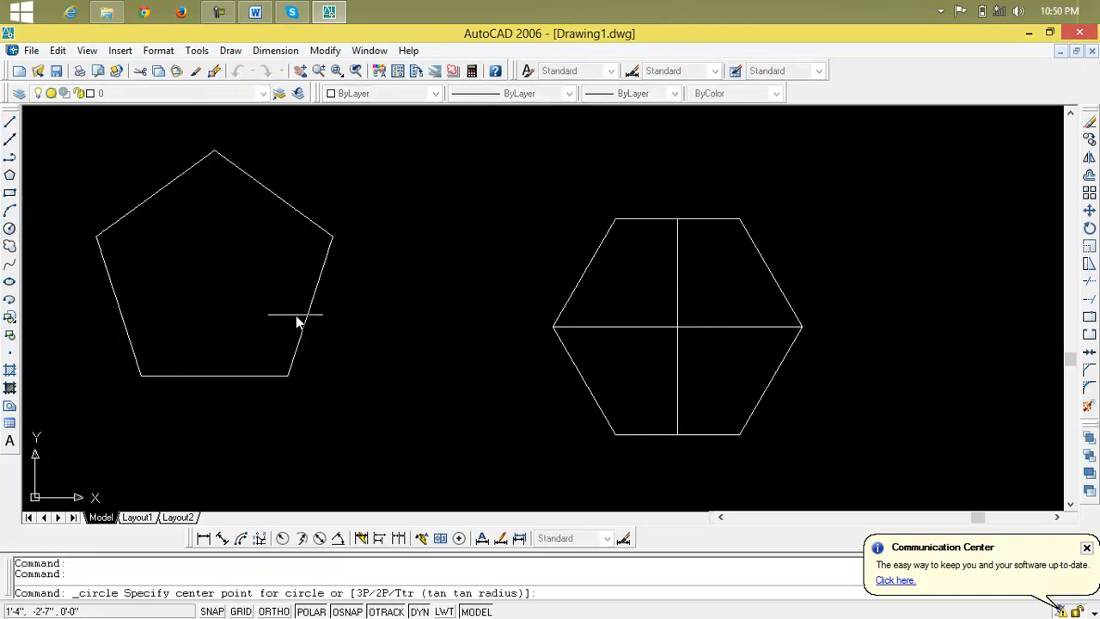
{"action": "left_click", "coordinate": [678, 326]}
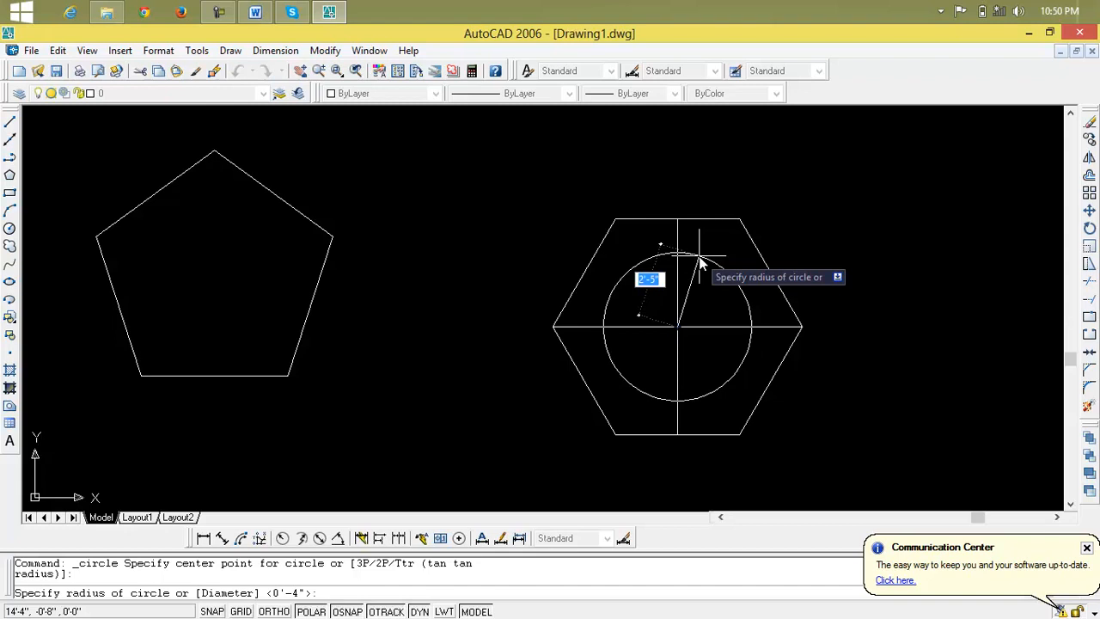
{"action": "type", "text": "1"}
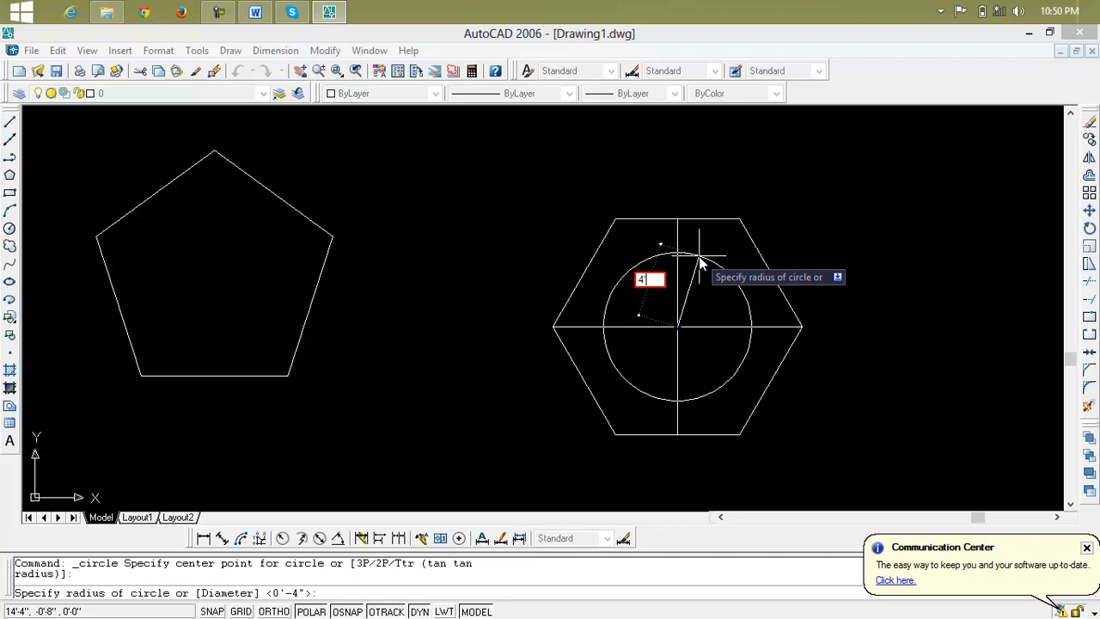
{"action": "key", "text": "Return"}
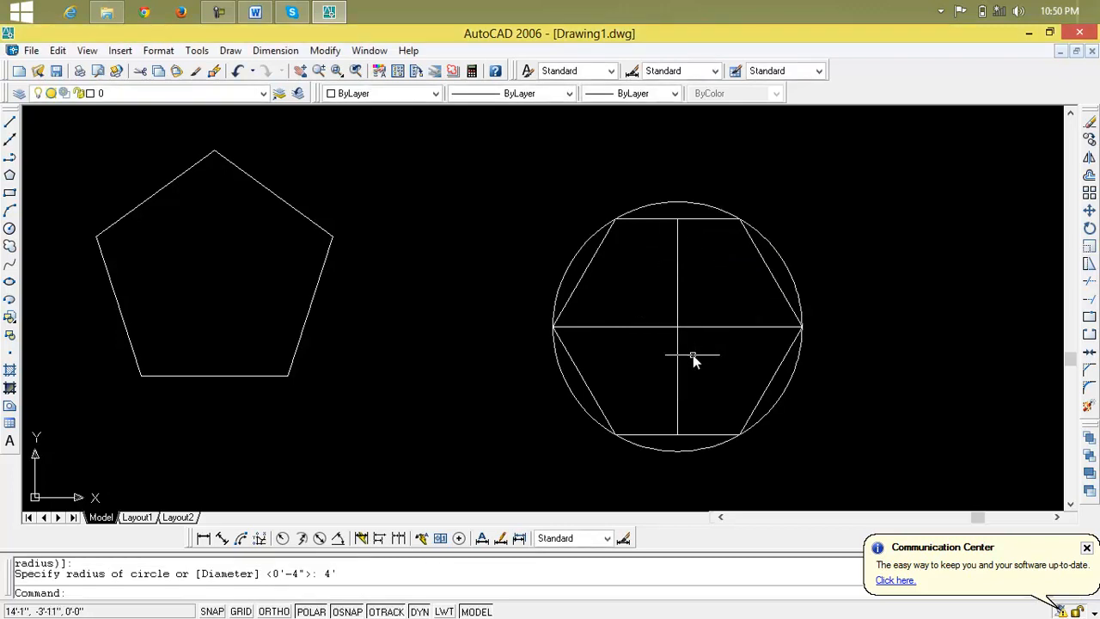
- Examine up close how the hexagon's corners and edges sit against the surrounding circle
{"action": "mouse_move", "coordinate": [684, 374]}
{"action": "middle_mouse_down"}
{"action": "mouse_move", "coordinate": [678, 356]}
{"action": "mouse_move", "coordinate": [653, 350]}
{"action": "middle_mouse_up"}
{"action": "scroll", "coordinate": [643, 263], "scroll_direction": "up", "scroll_amount": 5}
{"action": "scroll", "coordinate": [643, 263], "scroll_direction": "down", "scroll_amount": 4}
{"action": "middle_click_drag", "start_coordinate": [643, 260], "coordinate": [559, 253]}
{"action": "scroll", "coordinate": [567, 263], "scroll_direction": "up", "scroll_amount": 2}
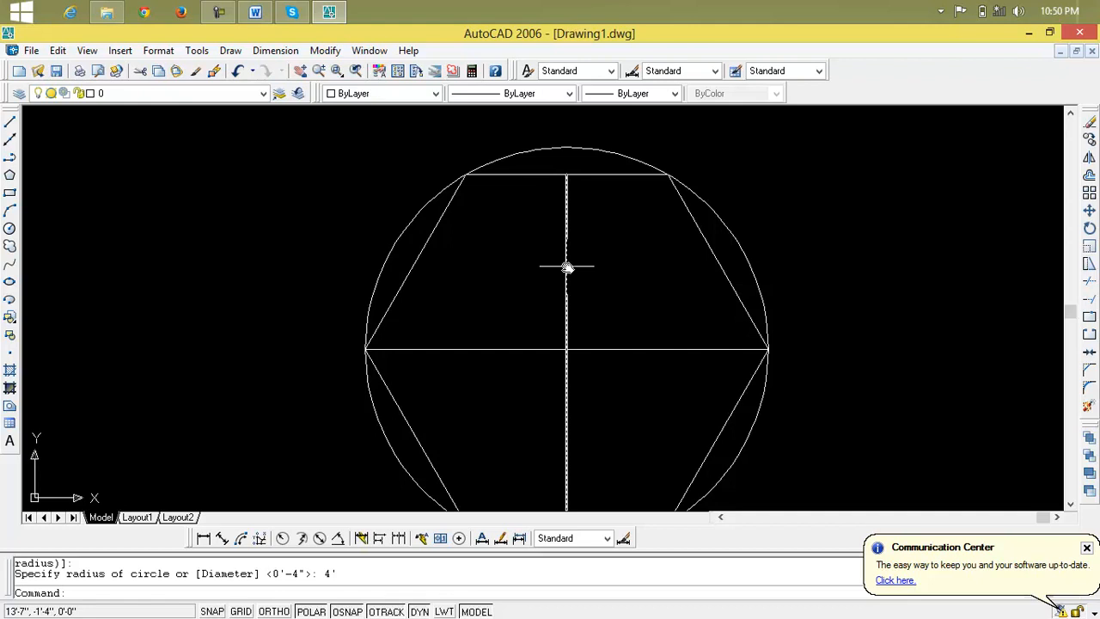
{"action": "middle_click_drag", "start_coordinate": [577, 264], "coordinate": [582, 206]}
{"action": "scroll", "coordinate": [556, 306], "scroll_direction": "down", "scroll_amount": 2}
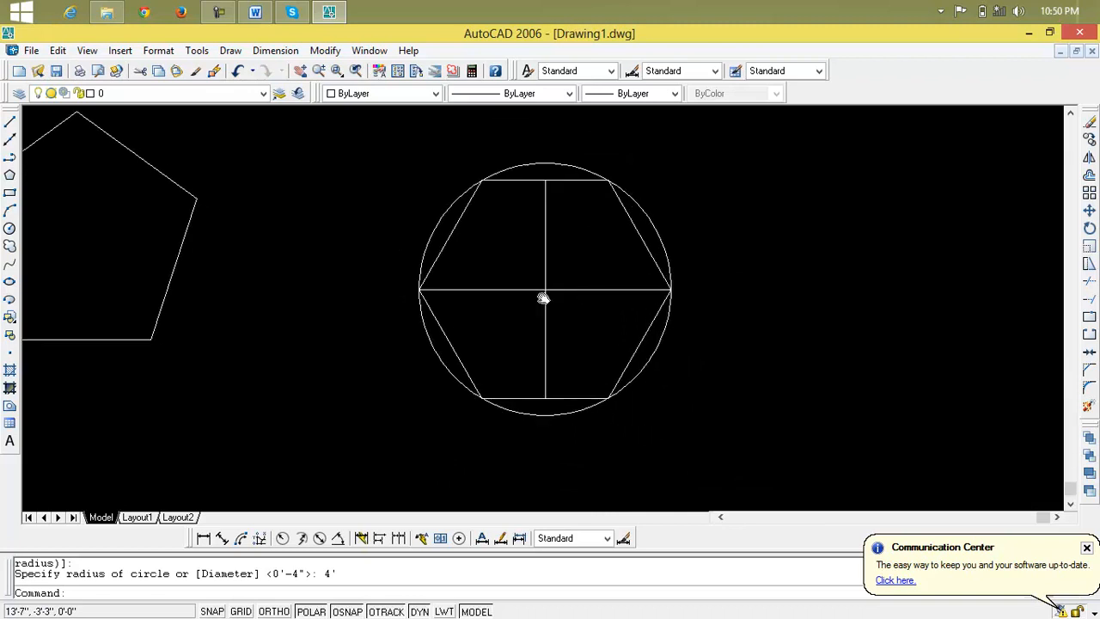
{"action": "scroll", "coordinate": [627, 292], "scroll_direction": "up", "scroll_amount": 4}
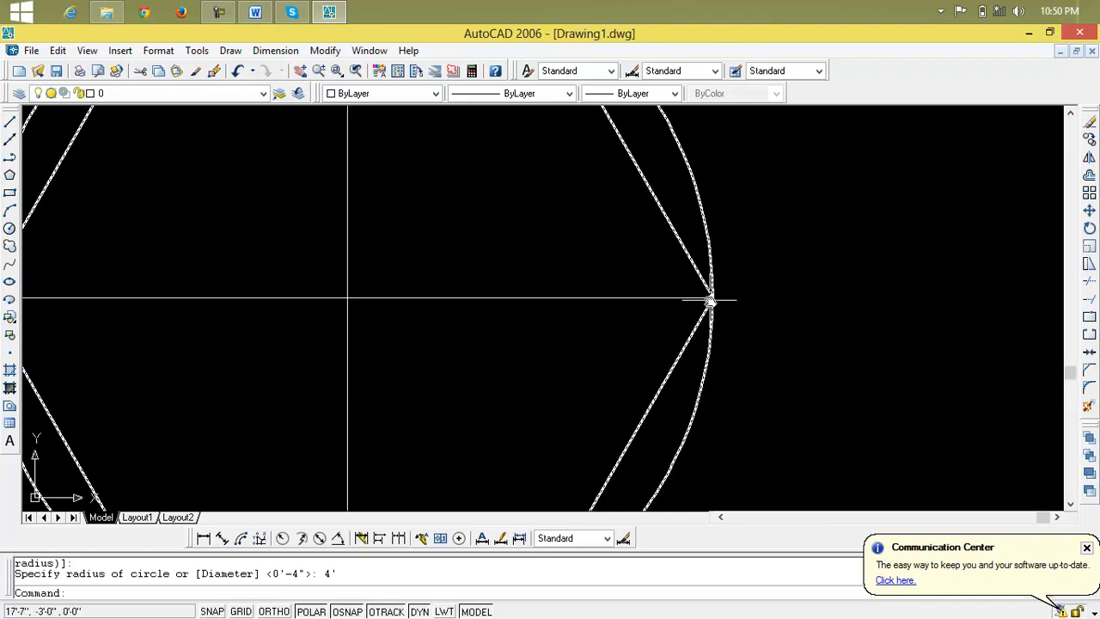
- Inspect whether the hexagon's right-hand and upper corners touch the 4' circle
{"action": "scroll", "coordinate": [711, 302], "scroll_direction": "down", "scroll_amount": 4}
{"action": "middle_click_drag", "start_coordinate": [710, 300], "coordinate": [752, 268]}
{"action": "scroll", "coordinate": [704, 182], "scroll_direction": "up", "scroll_amount": 10}
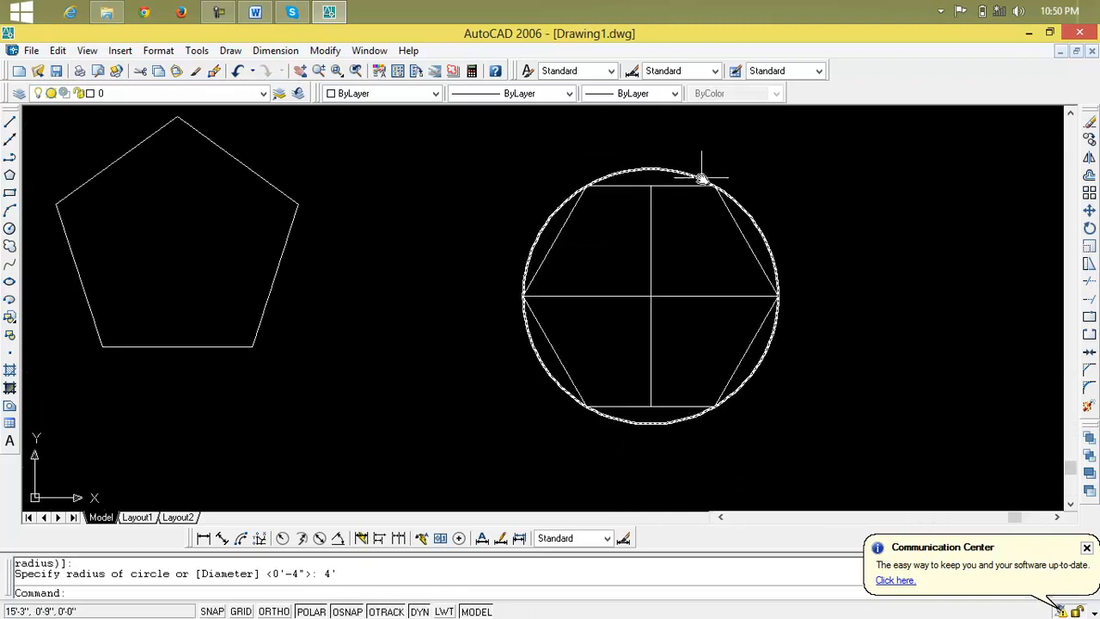
{"action": "scroll", "coordinate": [754, 216], "scroll_direction": "down", "scroll_amount": 8}
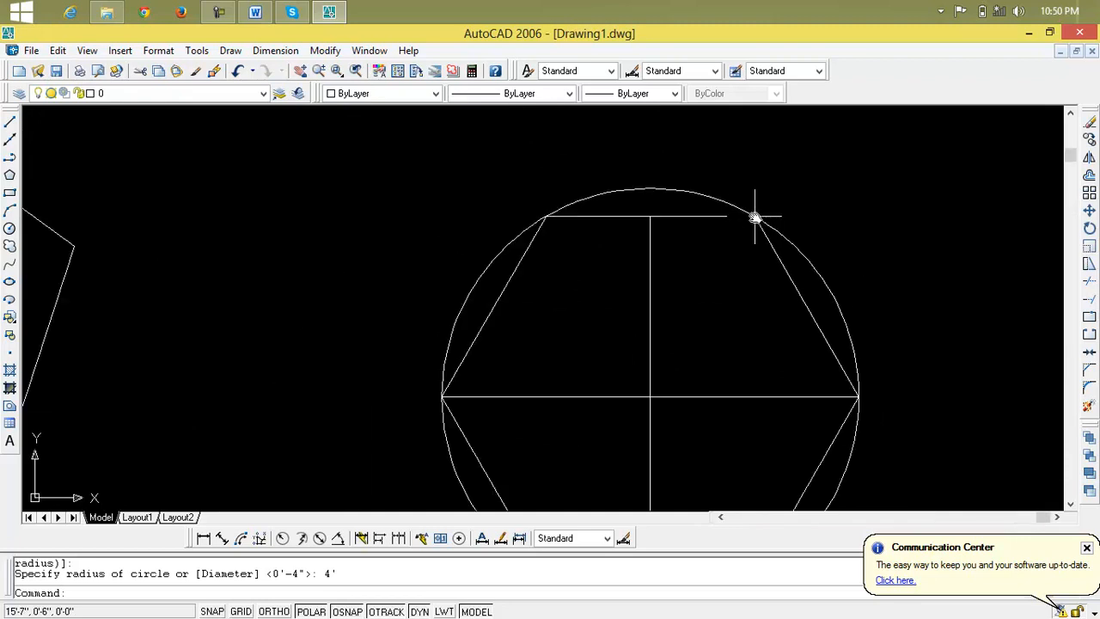
{"action": "middle_click_drag", "start_coordinate": [697, 252], "coordinate": [778, 241]}
{"action": "scroll", "coordinate": [675, 231], "scroll_direction": "up", "scroll_amount": 5}
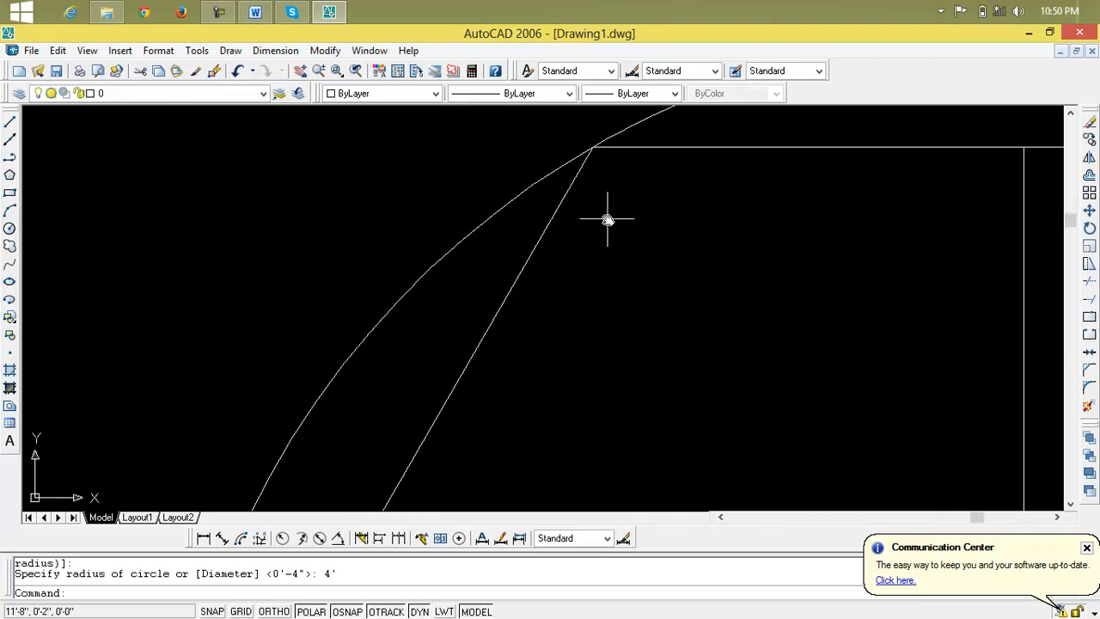
{"action": "mouse_move", "coordinate": [604, 212]}
{"action": "middle_mouse_down"}
{"action": "mouse_move", "coordinate": [600, 279]}
{"action": "mouse_move", "coordinate": [624, 273]}
{"action": "mouse_move", "coordinate": [664, 213]}
{"action": "middle_mouse_up"}
{"action": "scroll", "coordinate": [601, 279], "scroll_direction": "down", "scroll_amount": 5}
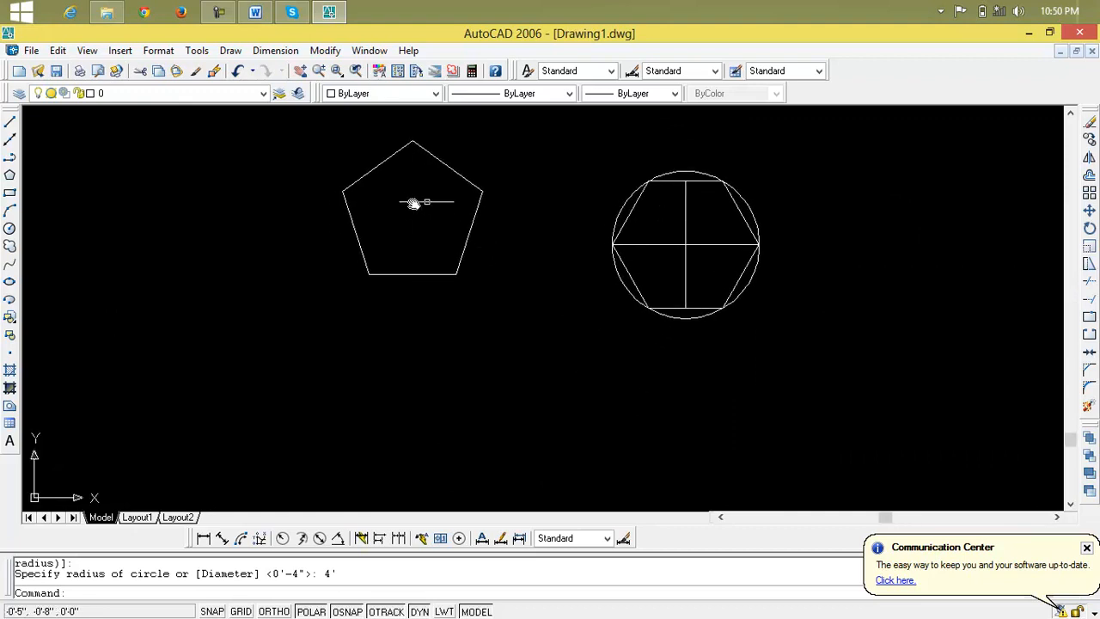
{"action": "middle_click_drag", "start_coordinate": [428, 150], "coordinate": [468, 168]}
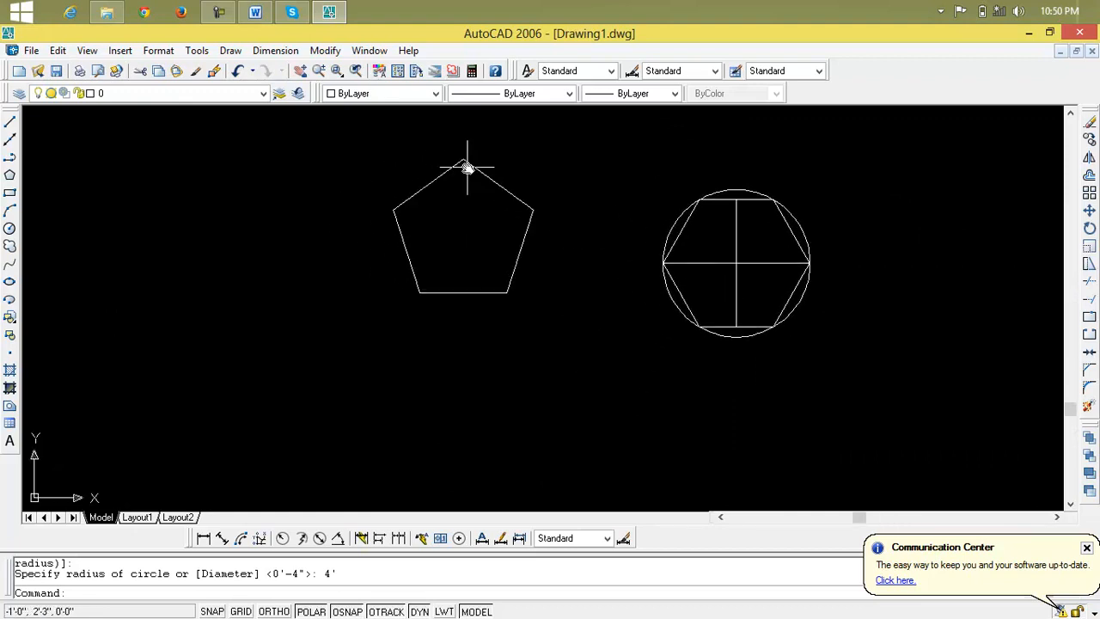
- Draw a line from the pentagon's top corner to its bottom edge's midpoint, and a horizontal line joining its left and right corners
{"action": "left_click", "coordinate": [10, 123]}
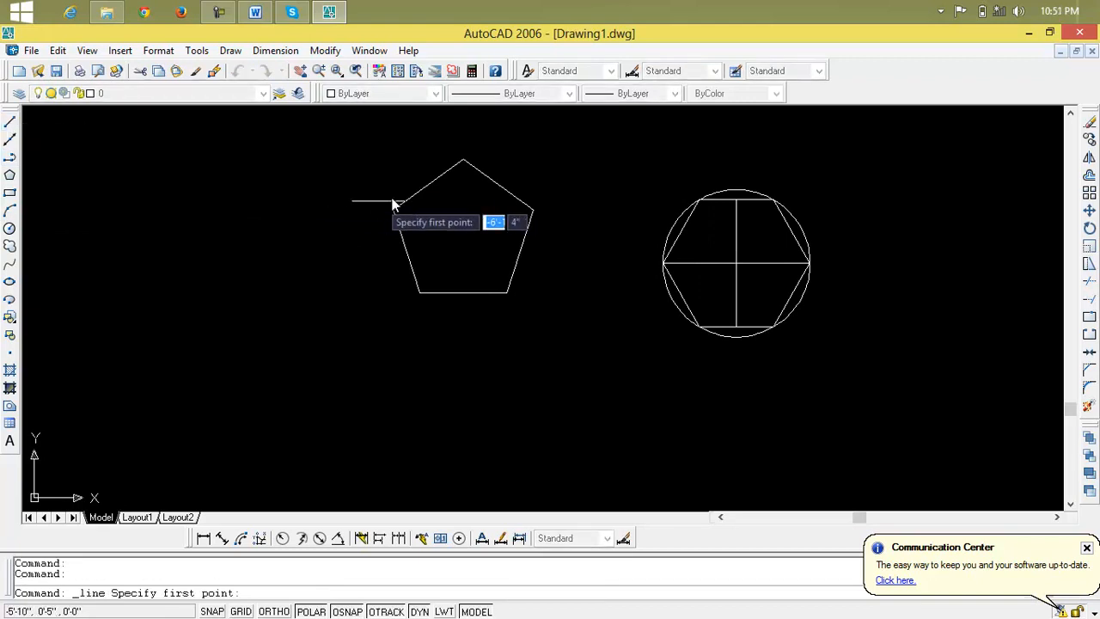
{"action": "left_click", "coordinate": [466, 158]}
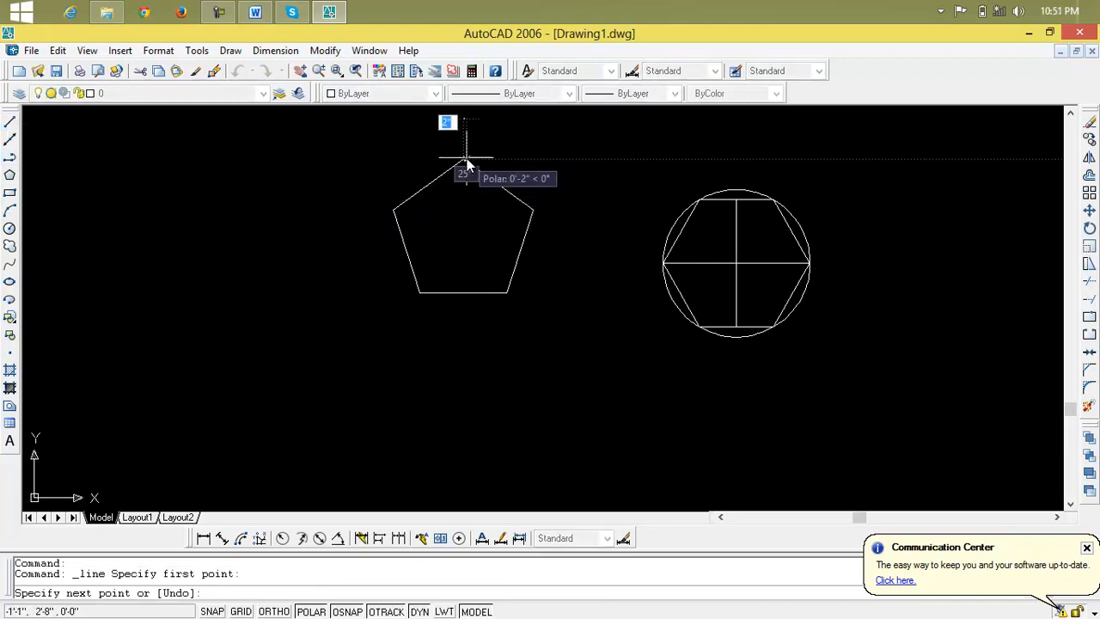
{"action": "left_click", "coordinate": [462, 293]}
{"action": "key", "text": "Return"}
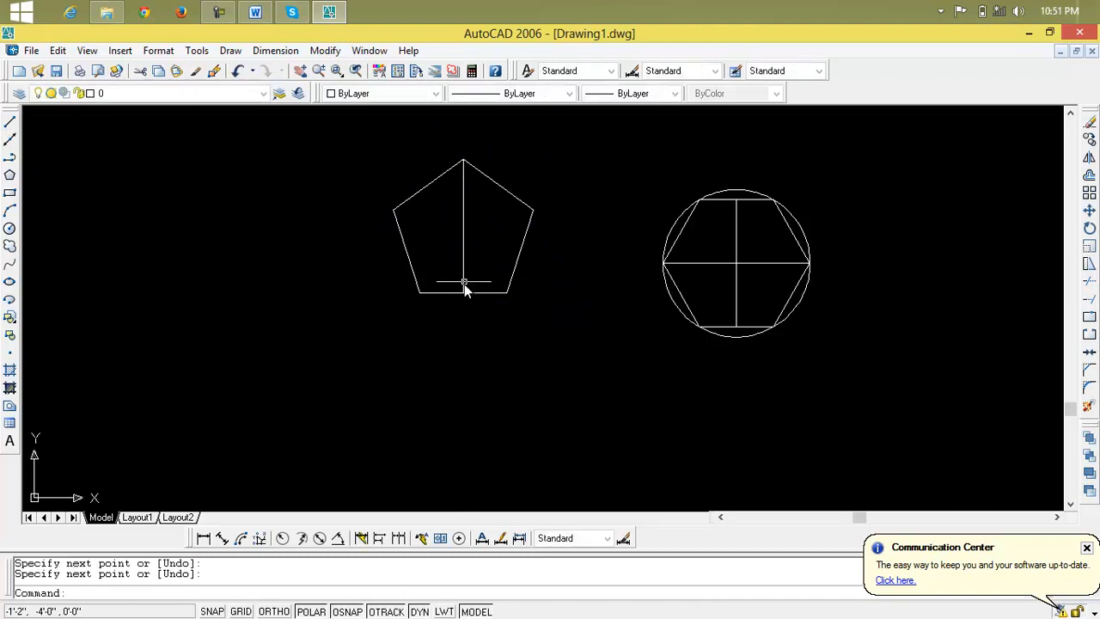
{"action": "key", "text": "Return"}
{"action": "left_click", "coordinate": [393, 209]}
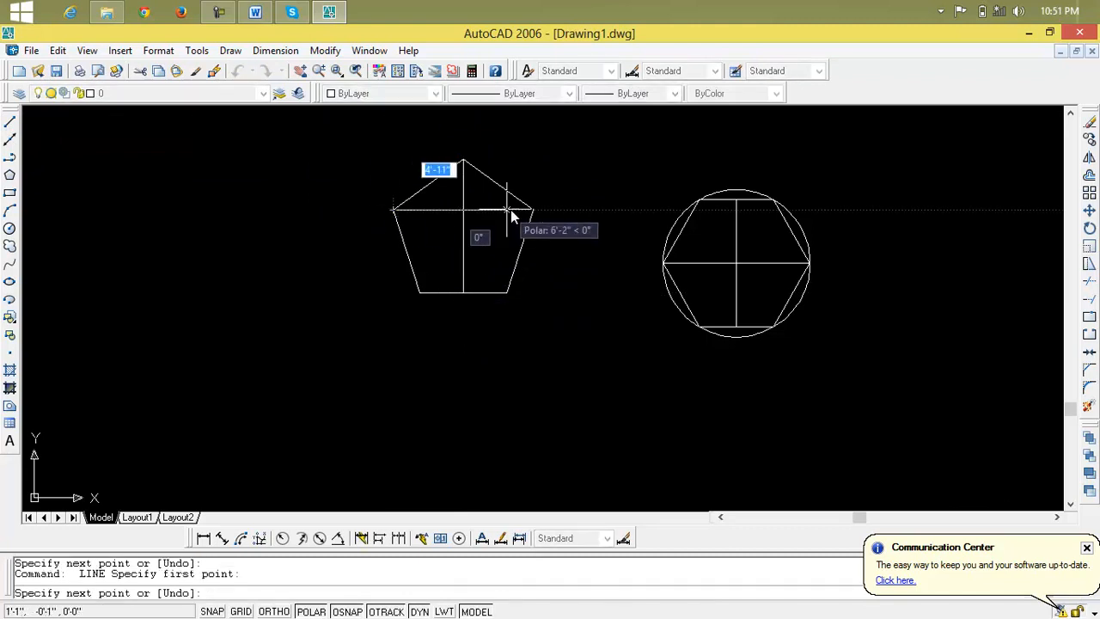
{"action": "left_click", "coordinate": [533, 210]}
{"action": "key", "text": "Return"}
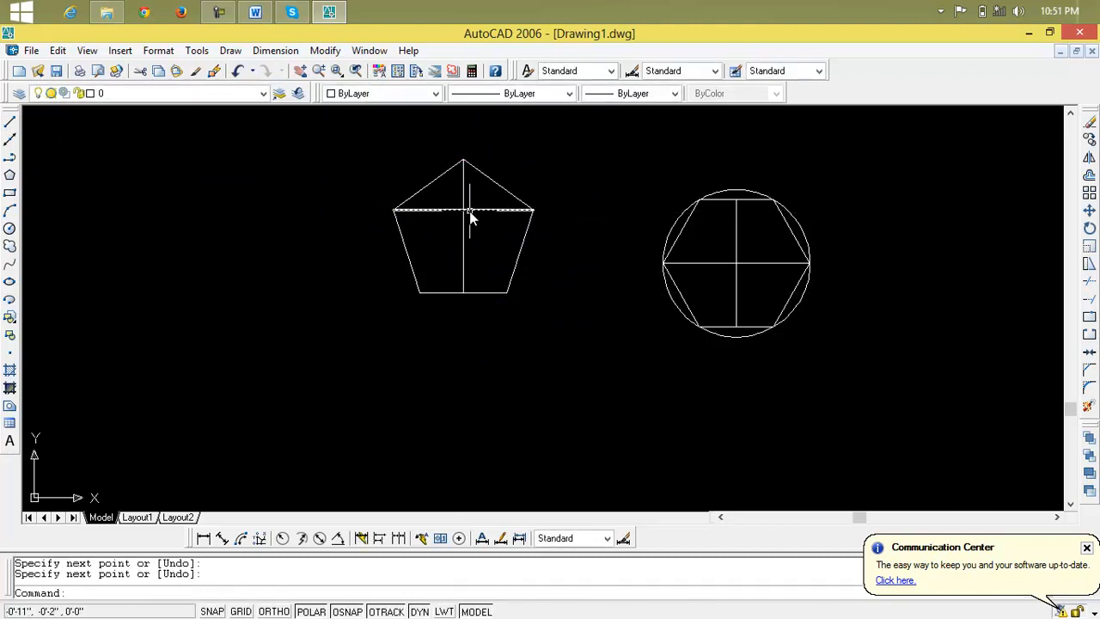
- Delete the horizontal and vertical lines inside the pentagon
{"action": "left_click", "coordinate": [469, 211]}
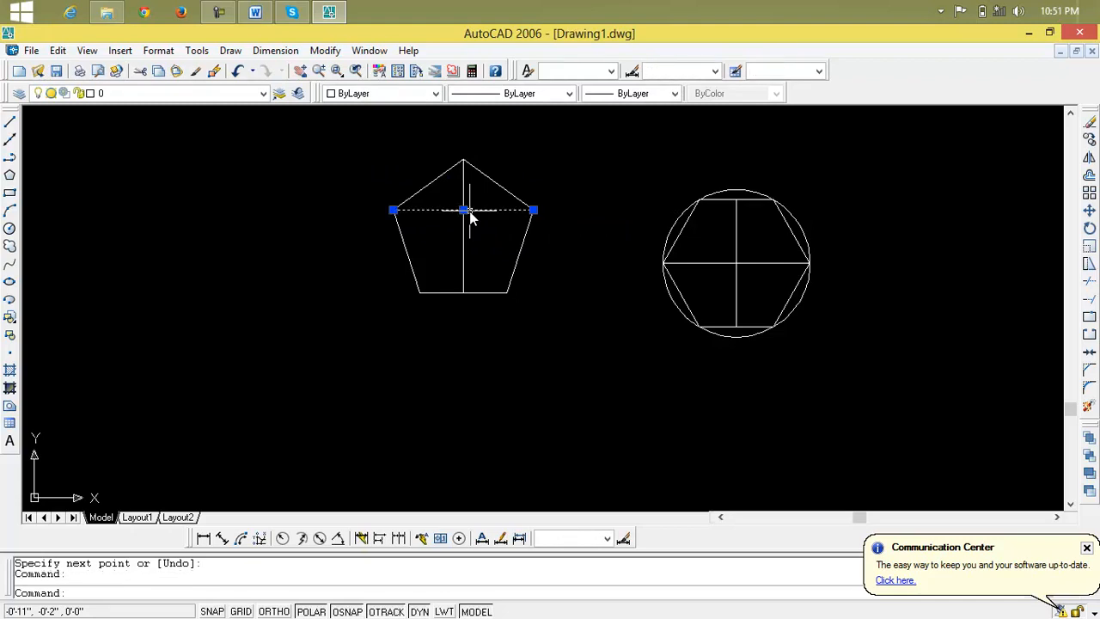
{"action": "key", "text": "Delete"}
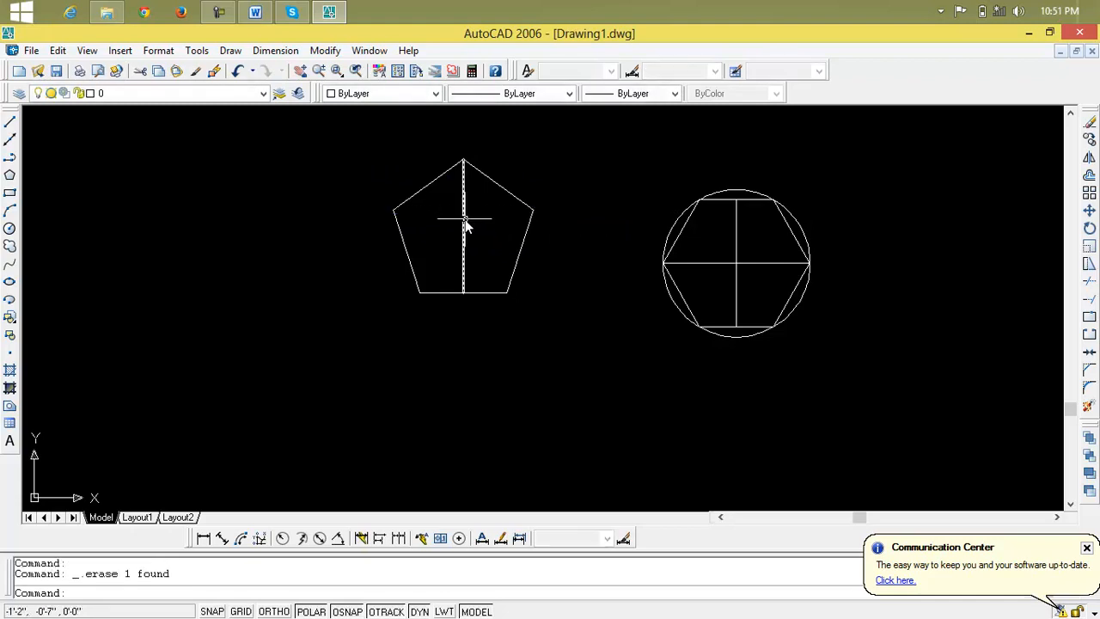
{"action": "left_click", "coordinate": [464, 224]}
{"action": "key", "text": "Delete"}
- Draw a vertical line from the pentagon's top corner to the midpoint of its bottom edge
{"action": "middle_click_drag", "start_coordinate": [463, 248], "coordinate": [525, 341]}
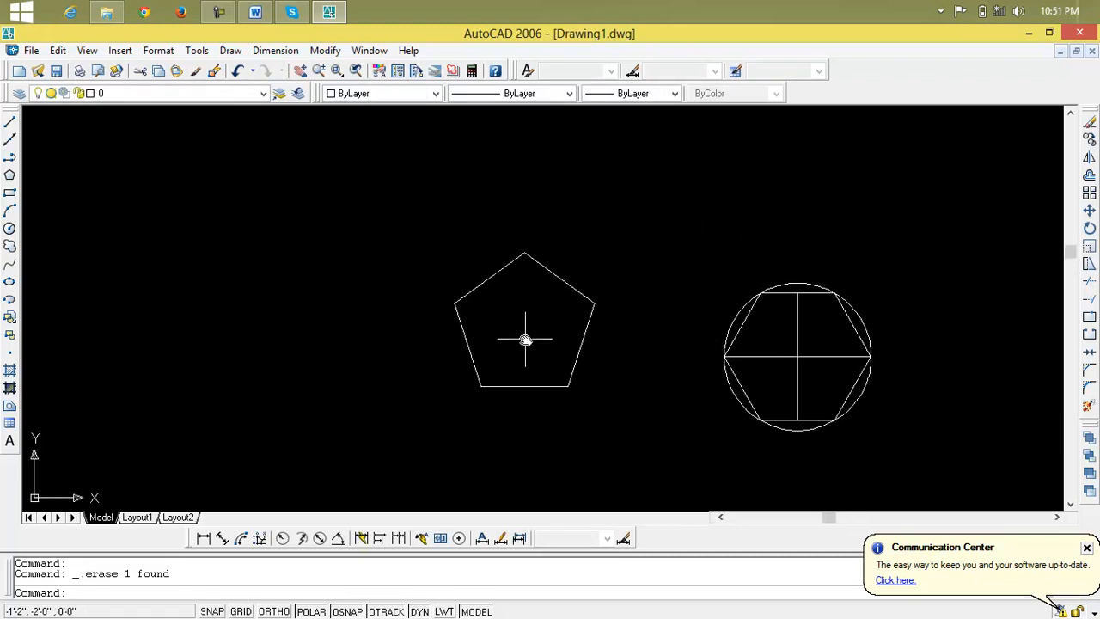
{"action": "type", "text": "l"}
{"action": "key", "text": "Return"}
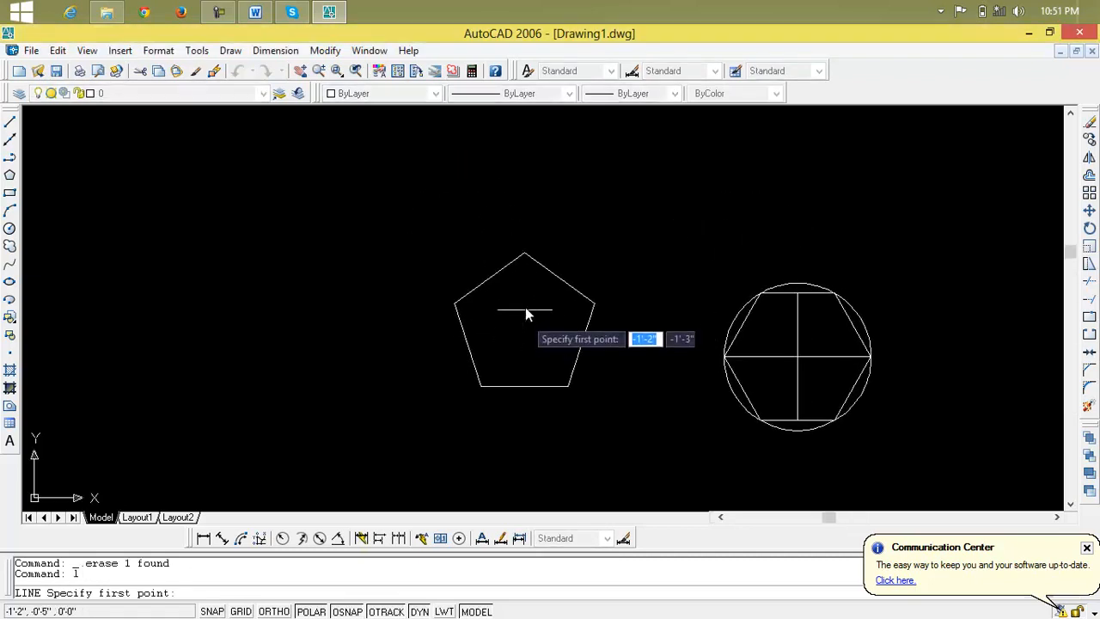
{"action": "left_click", "coordinate": [524, 254]}
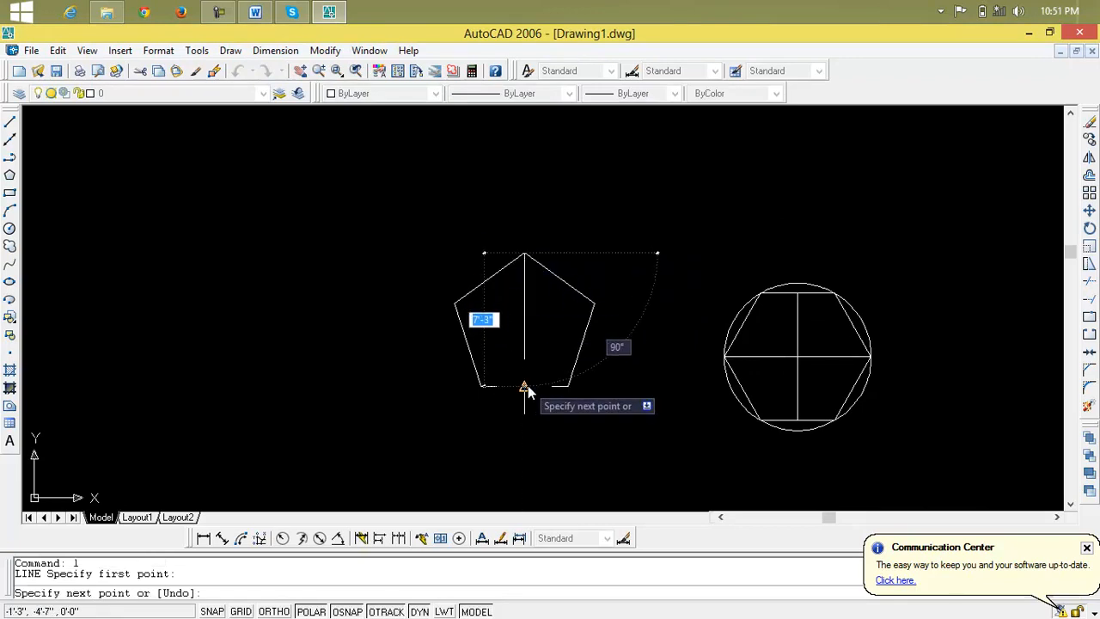
{"action": "left_click", "coordinate": [524, 386]}
{"action": "key", "text": "Return"}
- Draw lines from the pentagon's right corner to its lower-left edge's midpoint, and from its upper-left edge's midpoint to the lower-right corner
{"action": "key", "text": "Return"}
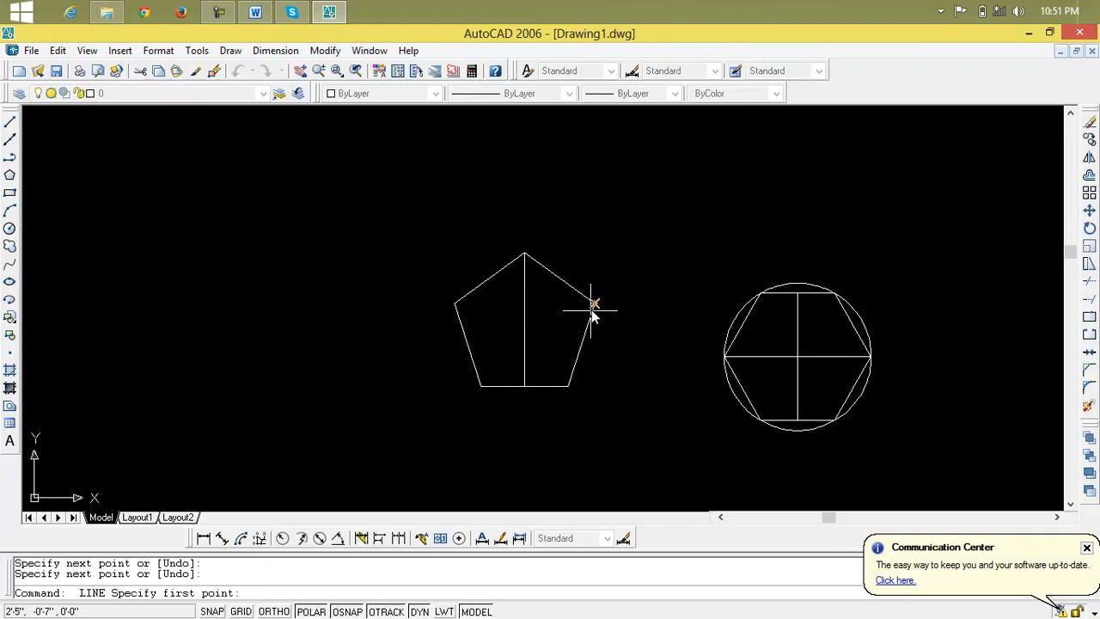
{"action": "left_click", "coordinate": [591, 304]}
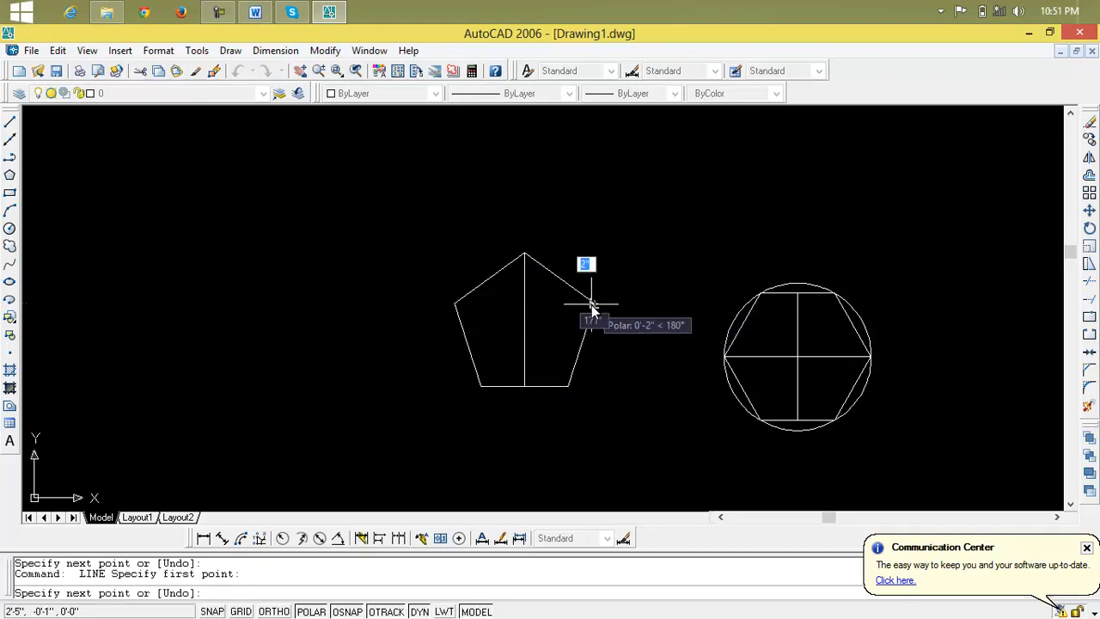
{"action": "left_click", "coordinate": [466, 345]}
{"action": "key", "text": "Return"}
{"action": "key", "text": "Return"}
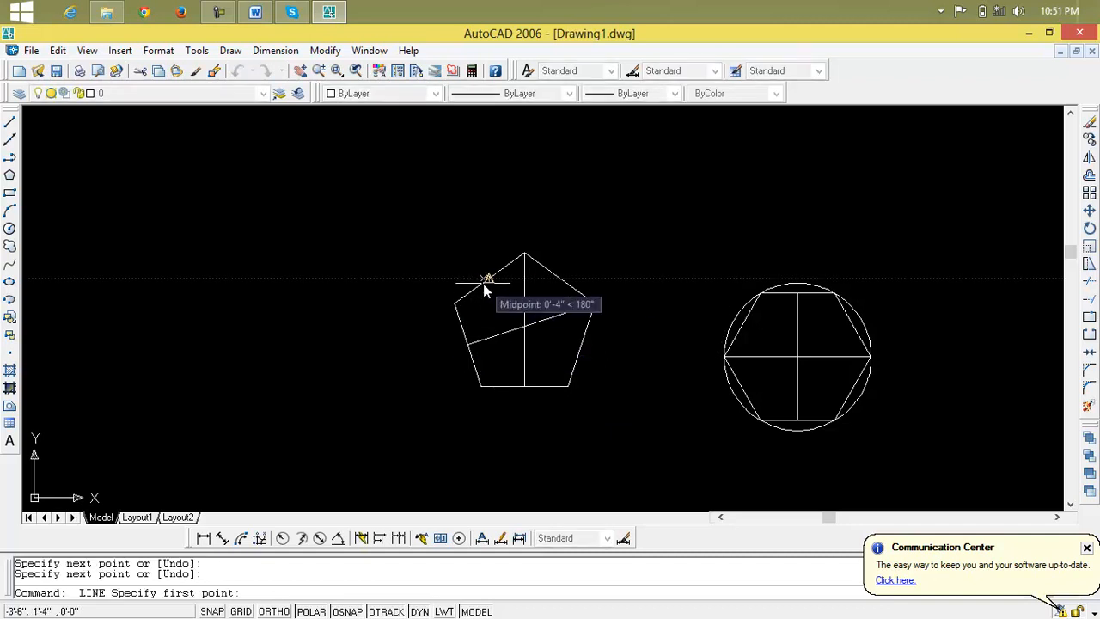
{"action": "left_click", "coordinate": [487, 280]}
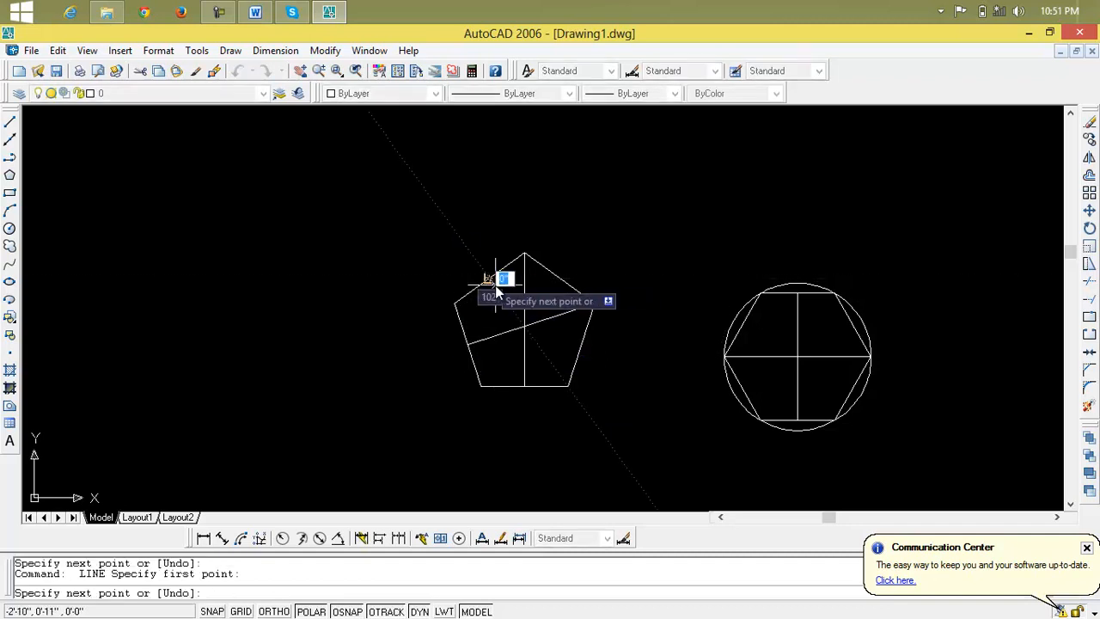
{"action": "left_click", "coordinate": [568, 385]}
{"action": "key", "text": "Return"}
- Draw lines from the pentagon's left corner to its lower-right edge's midpoint, and from its lower-left corner to the upper-right edge's midpoint
{"action": "key", "text": "Return"}
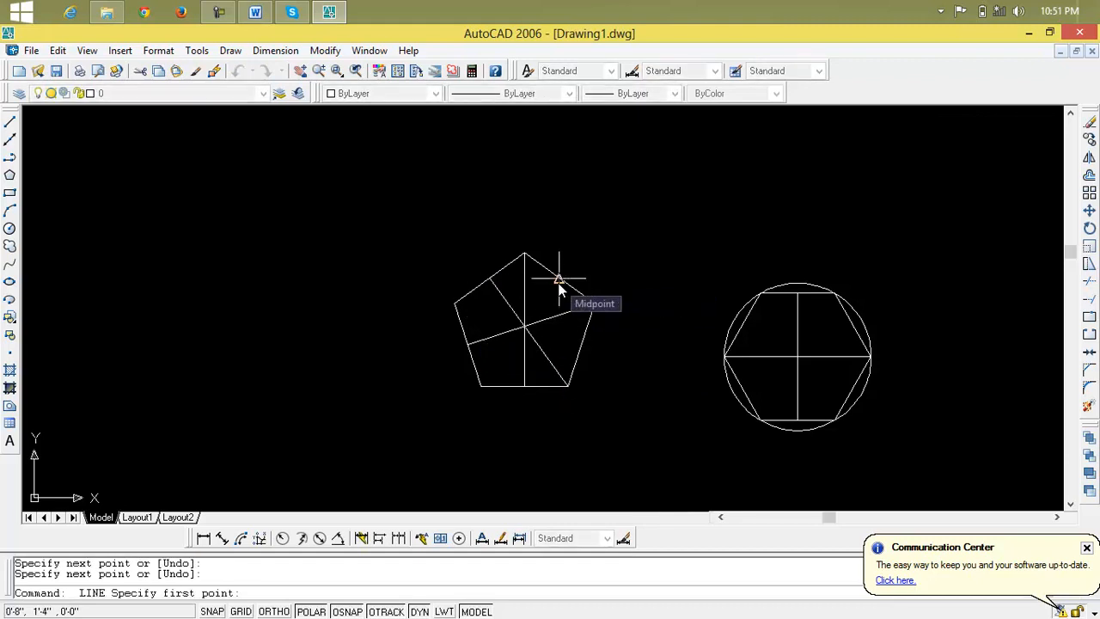
{"action": "left_click", "coordinate": [455, 303]}
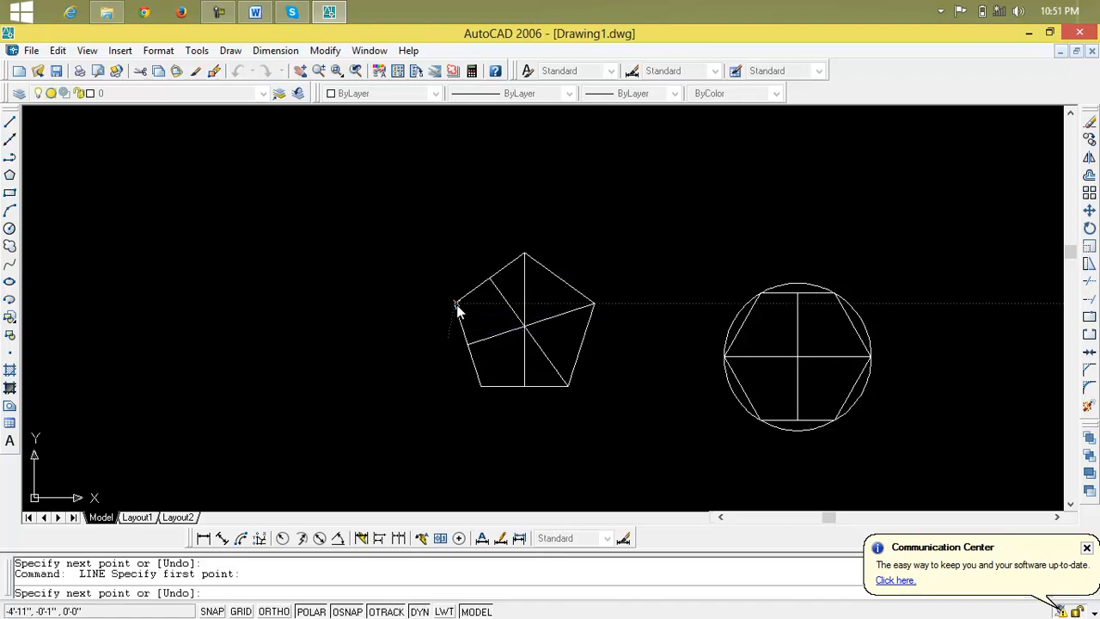
{"action": "left_click", "coordinate": [581, 352]}
{"action": "key", "text": "Return"}
{"action": "key", "text": "Return"}
{"action": "left_click", "coordinate": [484, 383]}
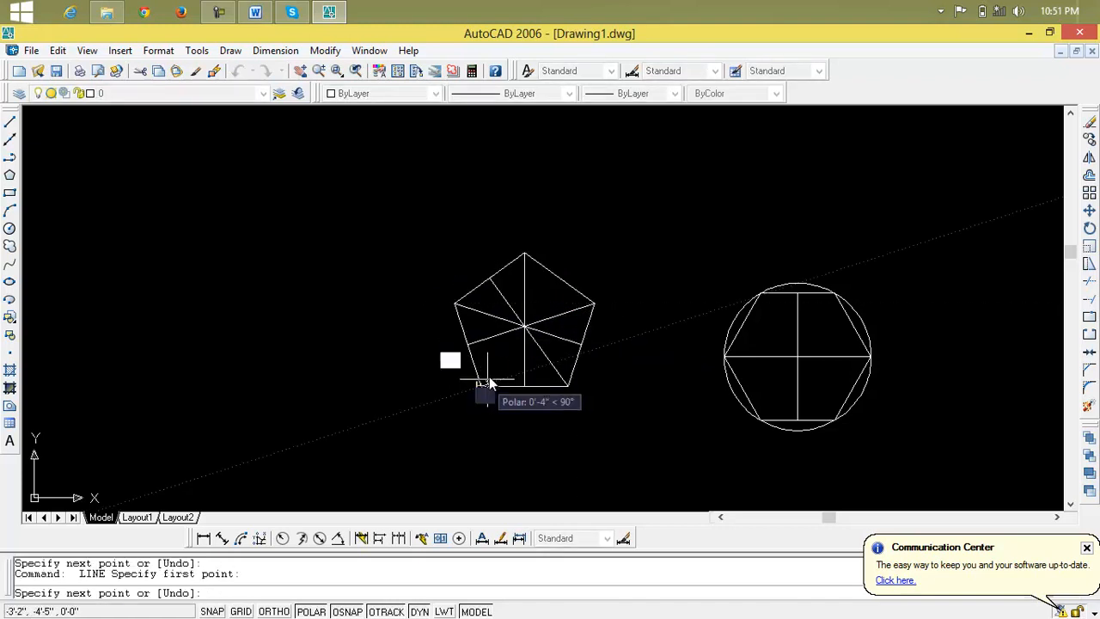
{"action": "left_click", "coordinate": [559, 280]}
{"action": "key", "text": "Return"}
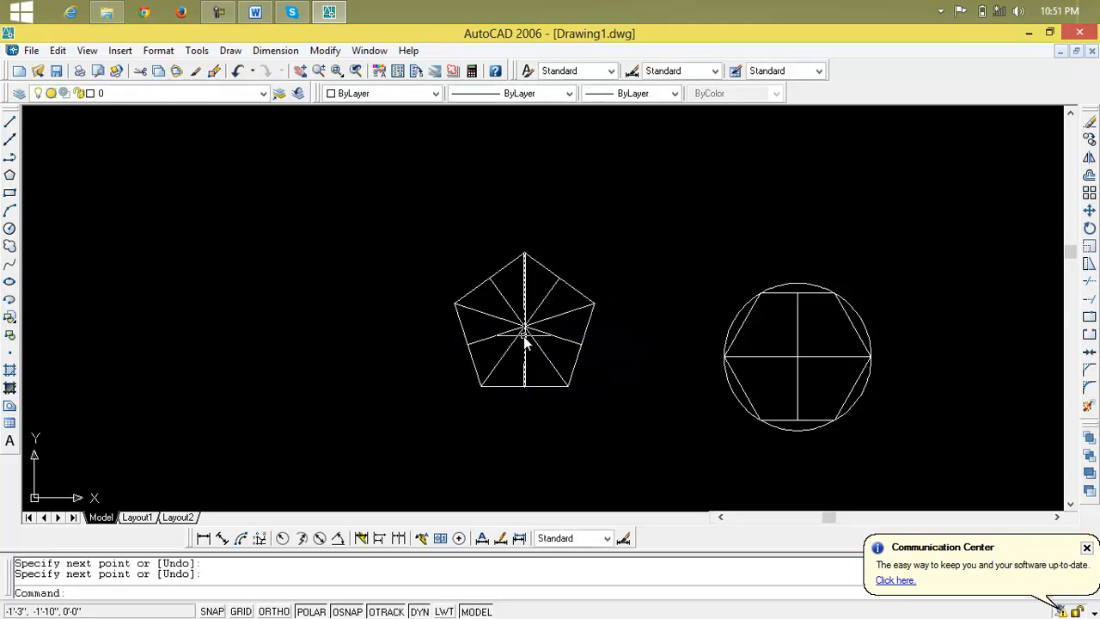
- Draw a circle of radius 4' centred where the pentagon's inner lines cross
{"action": "scroll", "coordinate": [523, 331], "scroll_direction": "up", "scroll_amount": 8}
{"action": "scroll", "coordinate": [523, 302], "scroll_direction": "up", "scroll_amount": 4}
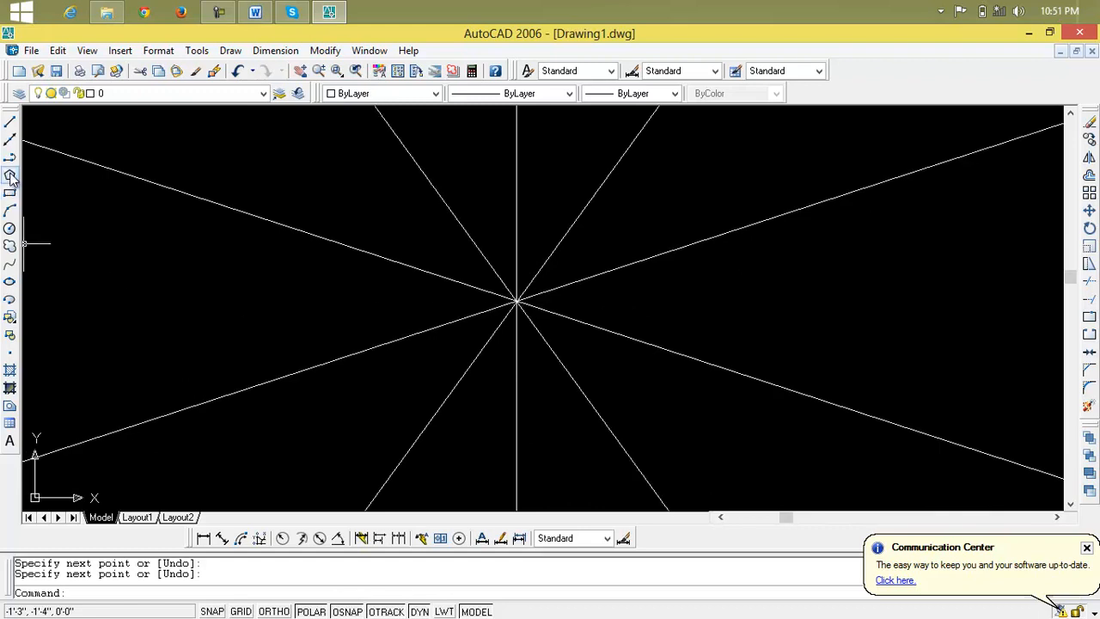
{"action": "left_click", "coordinate": [9, 227]}
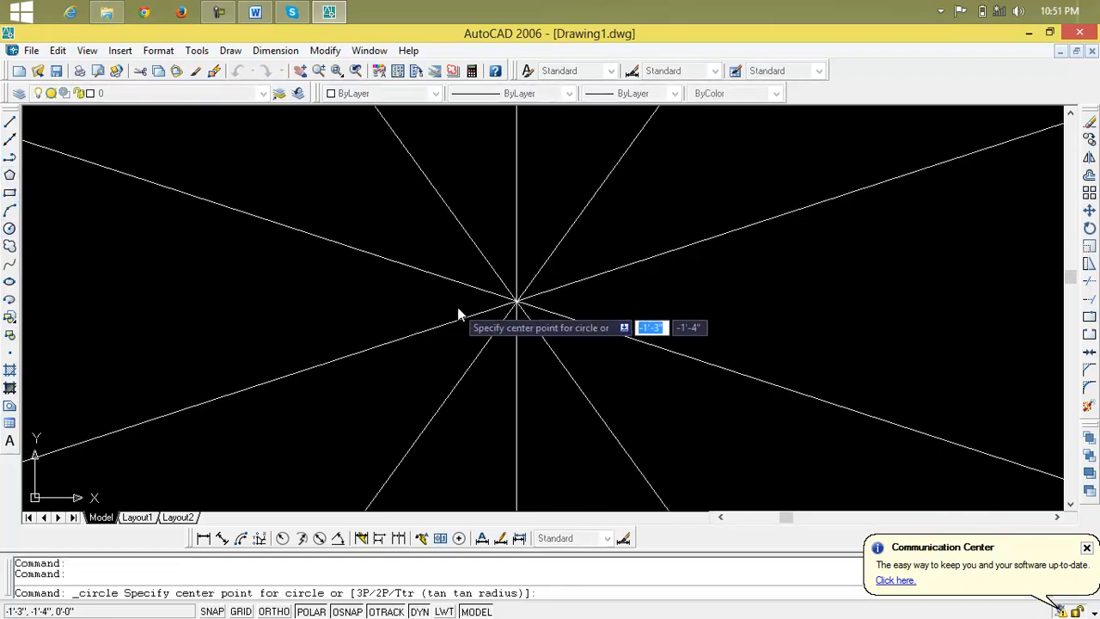
{"action": "left_click", "coordinate": [515, 300]}
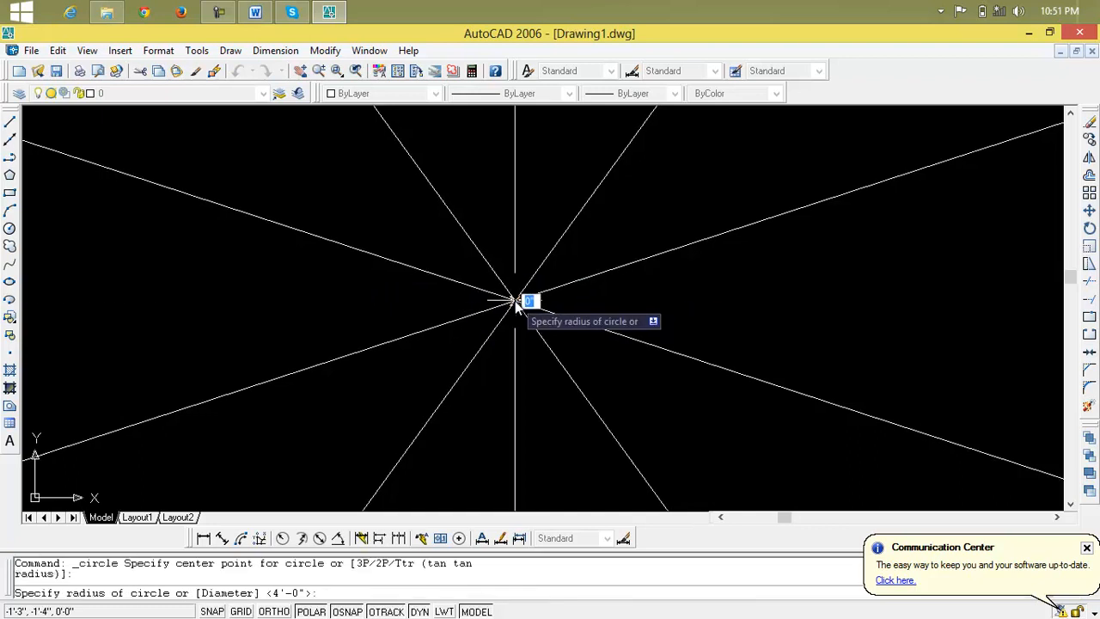
{"action": "scroll", "coordinate": [515, 301], "scroll_direction": "down", "scroll_amount": 6}
{"action": "scroll", "coordinate": [514, 301], "scroll_direction": "up", "scroll_amount": 3}
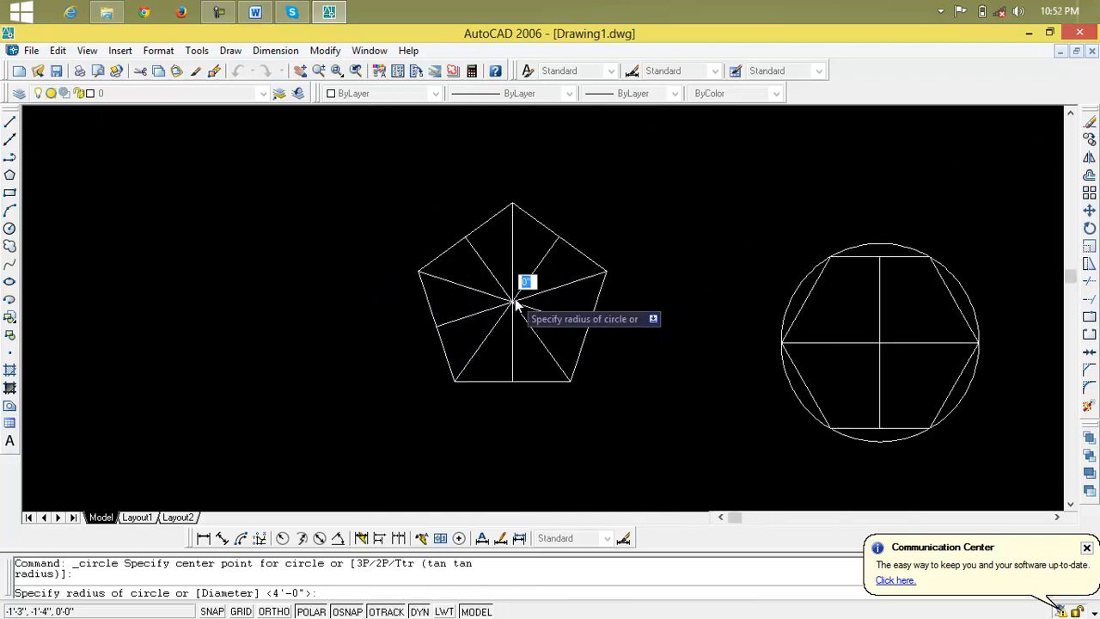
{"action": "scroll", "coordinate": [514, 301], "scroll_direction": "up", "scroll_amount": 2}
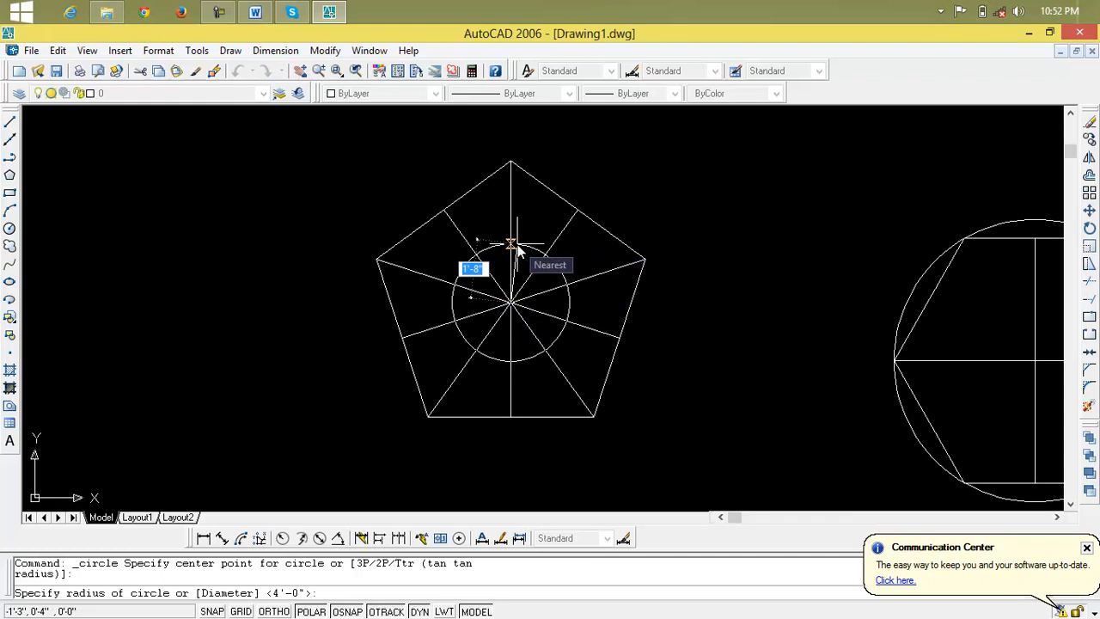
{"action": "type", "text": "4'"}
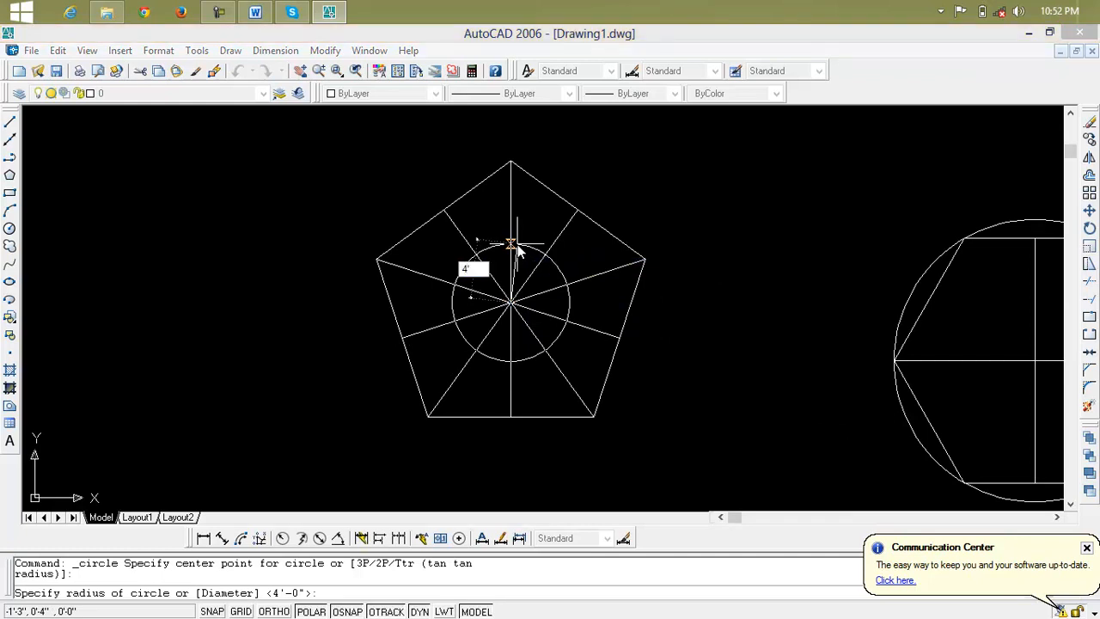
{"action": "key", "text": "Return"}
{"action": "scroll", "coordinate": [516, 247], "scroll_direction": "down", "scroll_amount": 4}
{"action": "middle_click_drag", "start_coordinate": [520, 251], "coordinate": [384, 245]}
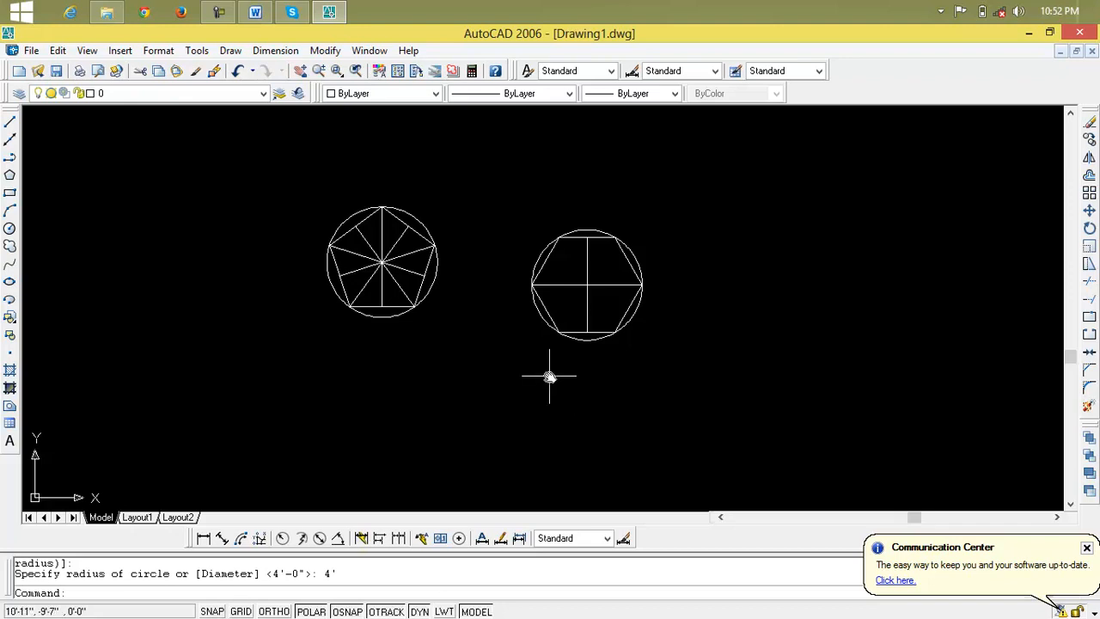
{"action": "mouse_move", "coordinate": [730, 193]}
{"action": "middle_mouse_down"}
{"action": "mouse_move", "coordinate": [607, 194]}
{"action": "mouse_move", "coordinate": [520, 148]}
{"action": "middle_mouse_up"}
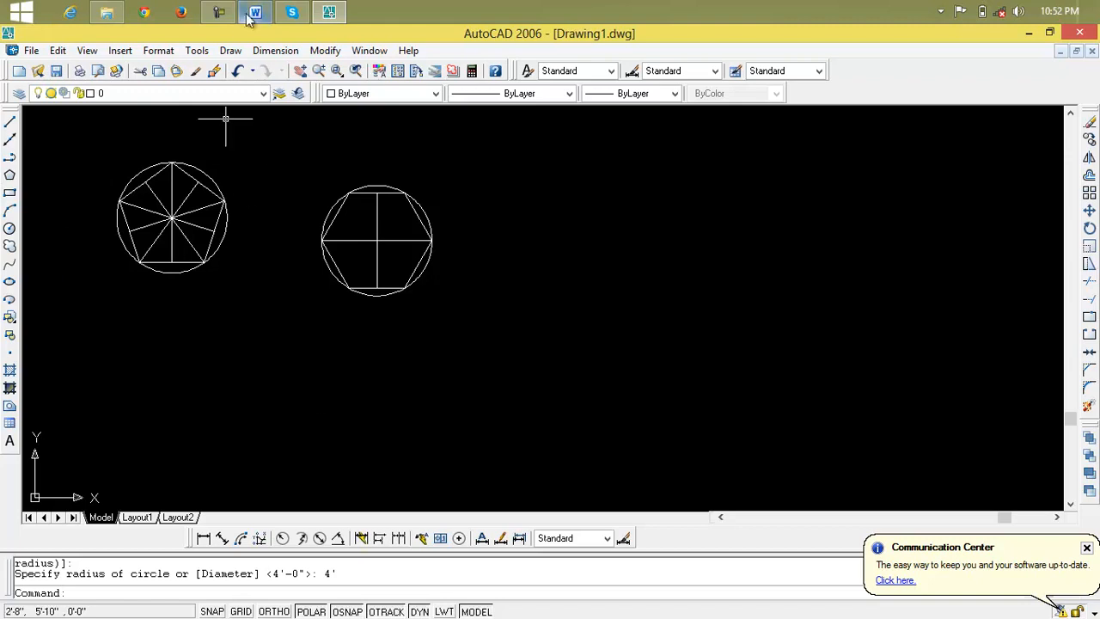
{"action": "left_click", "coordinate": [231, 51]}
{"action": "left_click", "coordinate": [231, 52]}
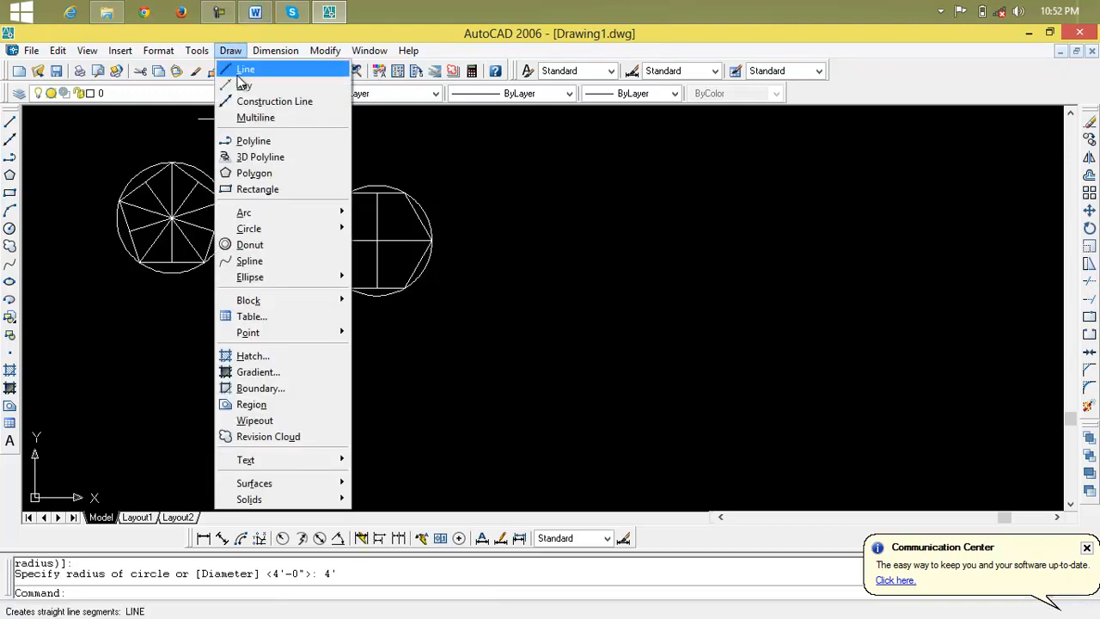
{"action": "left_click", "coordinate": [273, 176]}
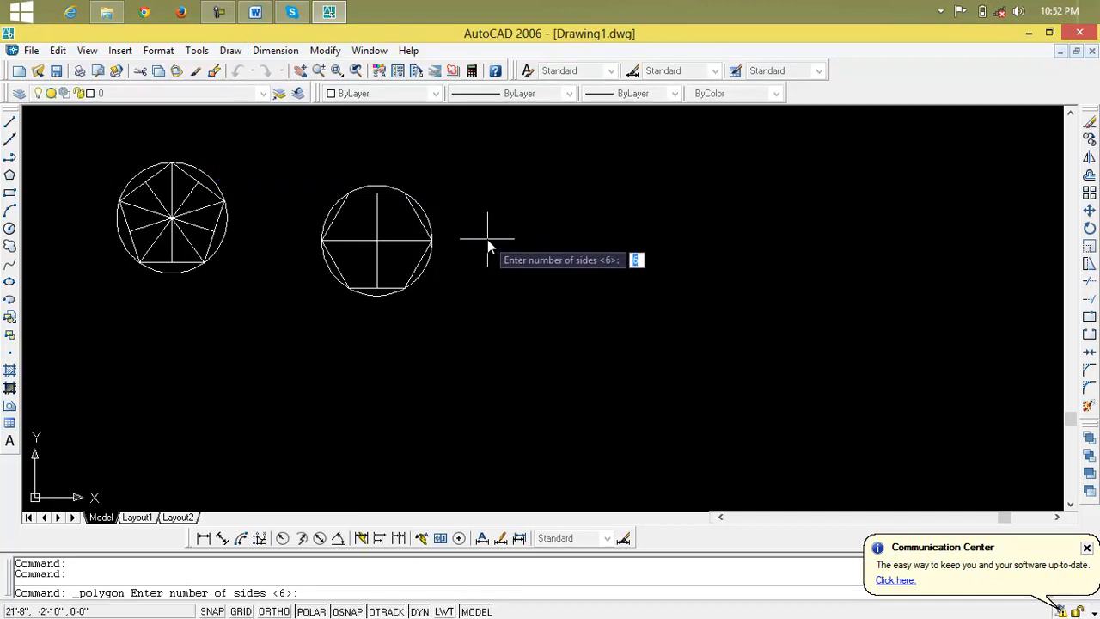
{"action": "key", "text": "Escape"}
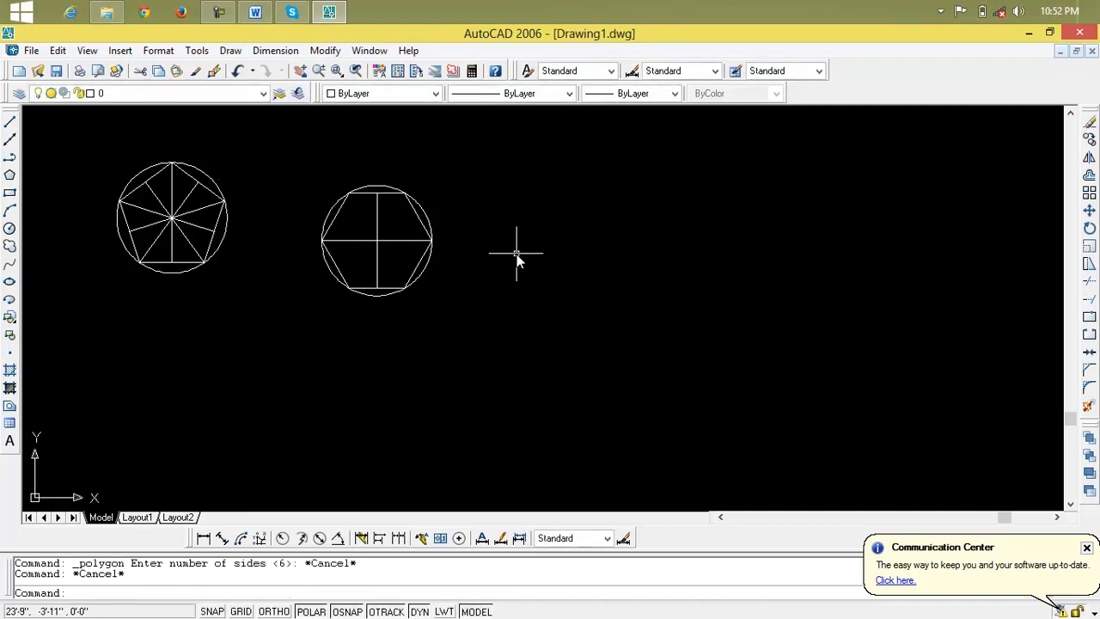
- Draw a six-sided polygon circumscribed about a circle of radius 4', in the empty area beside the inscribed hexagon
{"action": "type", "text": "pol"}
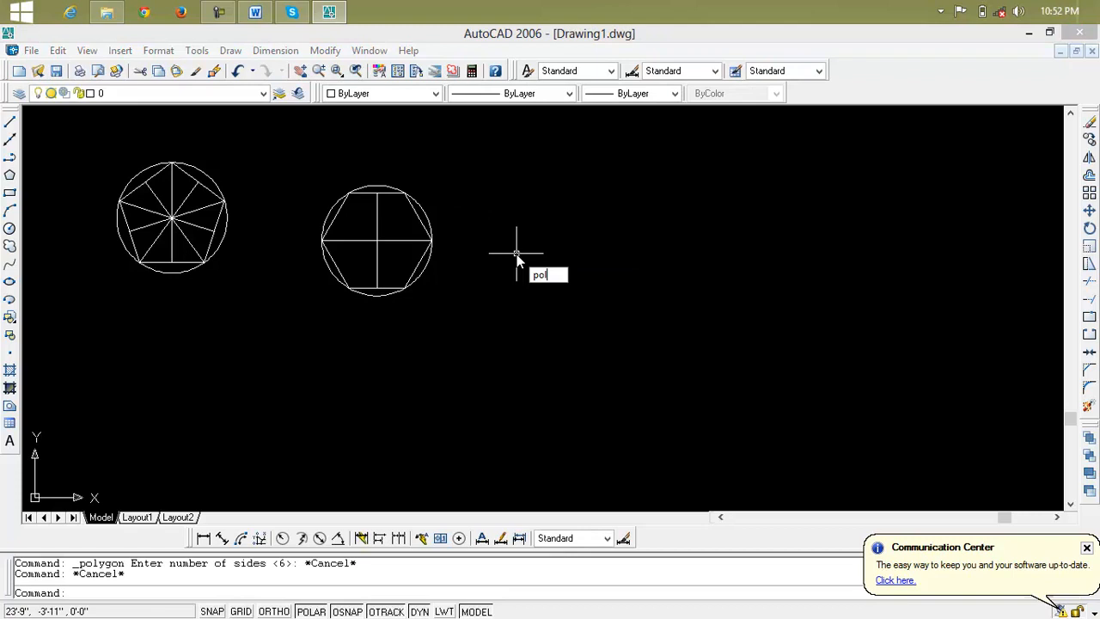
{"action": "key", "text": "Return"}
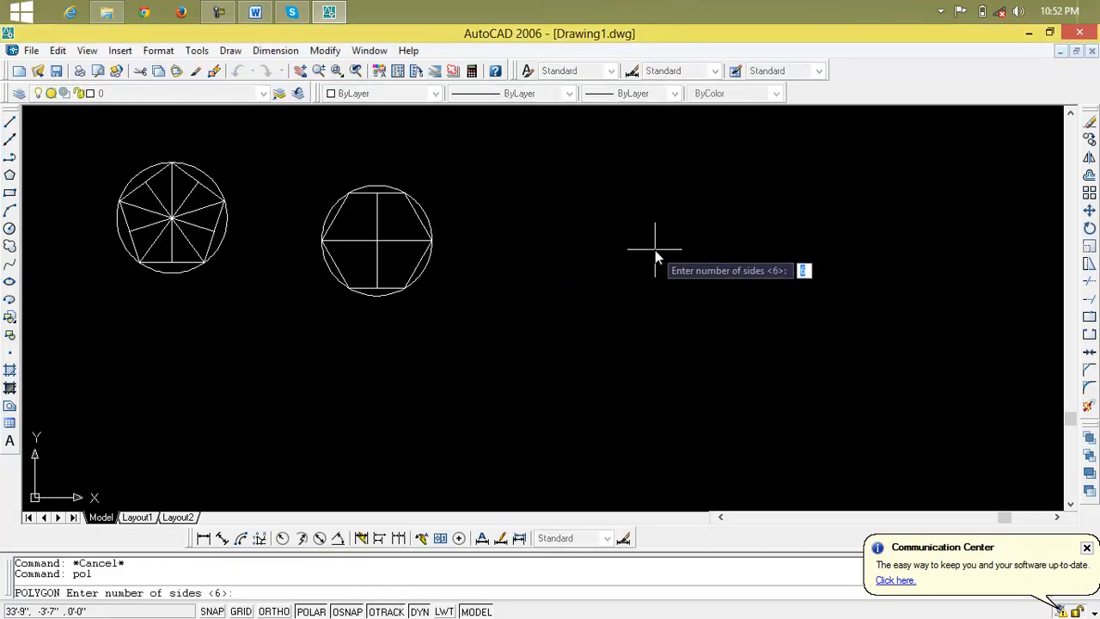
{"action": "key", "text": "Return"}
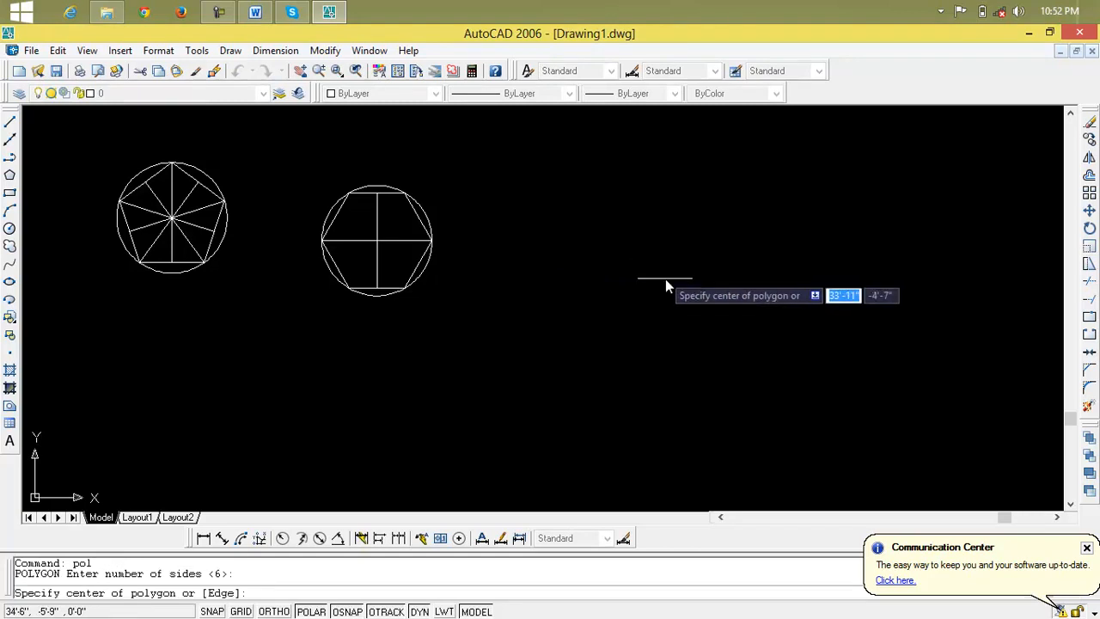
{"action": "left_click", "coordinate": [706, 298]}
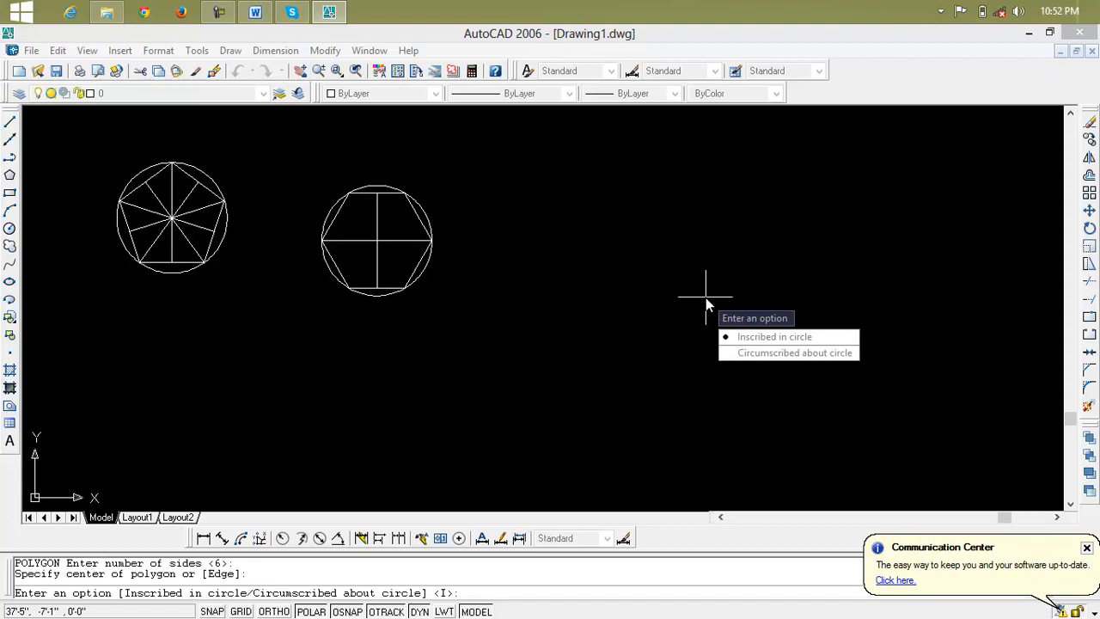
{"action": "type", "text": "c"}
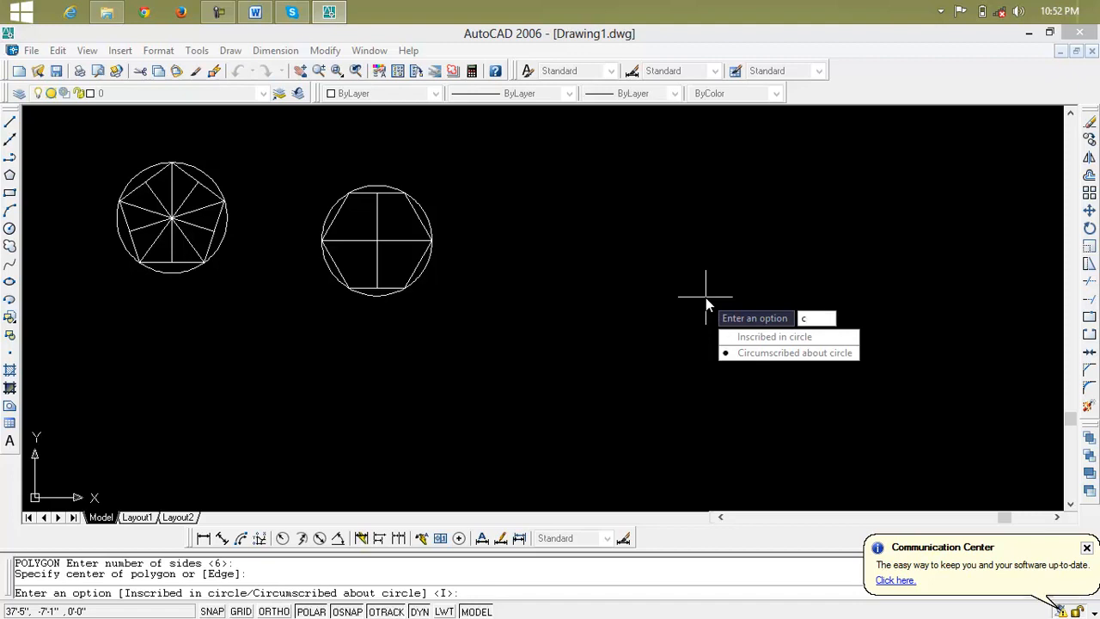
{"action": "key", "text": "Return"}
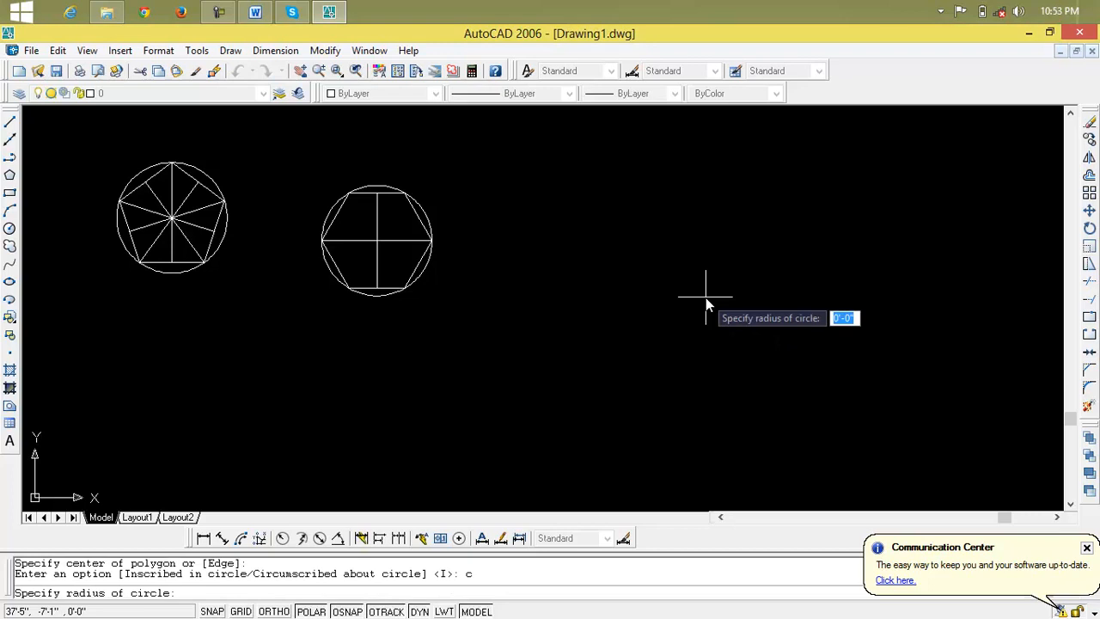
{"action": "type", "text": "4"}
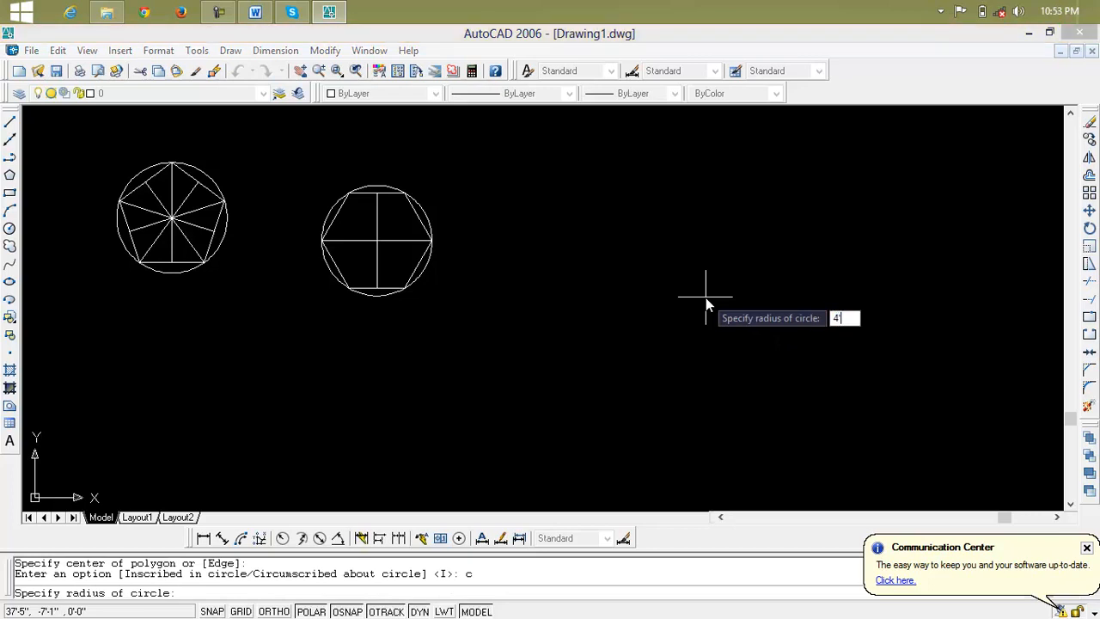
{"action": "key", "text": "Return"}
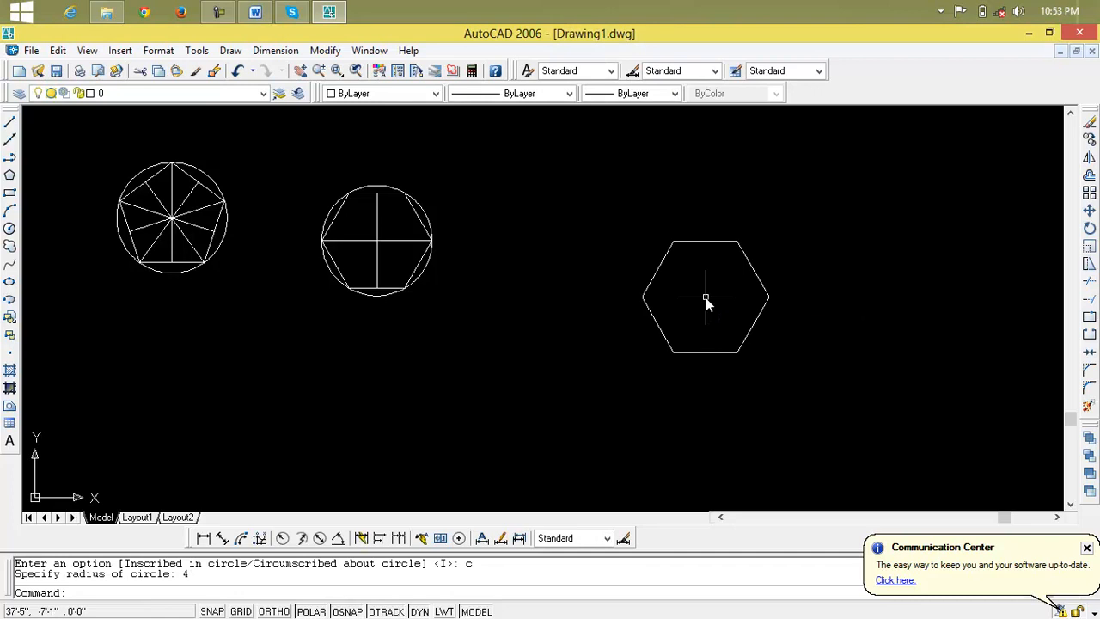
- Draw a vertical line from the midpoint of the new hexagon's top edge to the midpoint of its bottom edge
{"action": "scroll", "coordinate": [705, 295], "scroll_direction": "up", "scroll_amount": 3}
{"action": "middle_click_drag", "start_coordinate": [713, 289], "coordinate": [630, 259]}
{"action": "scroll", "coordinate": [621, 256], "scroll_direction": "up", "scroll_amount": 3}
{"action": "scroll", "coordinate": [621, 256], "scroll_direction": "down", "scroll_amount": 2}
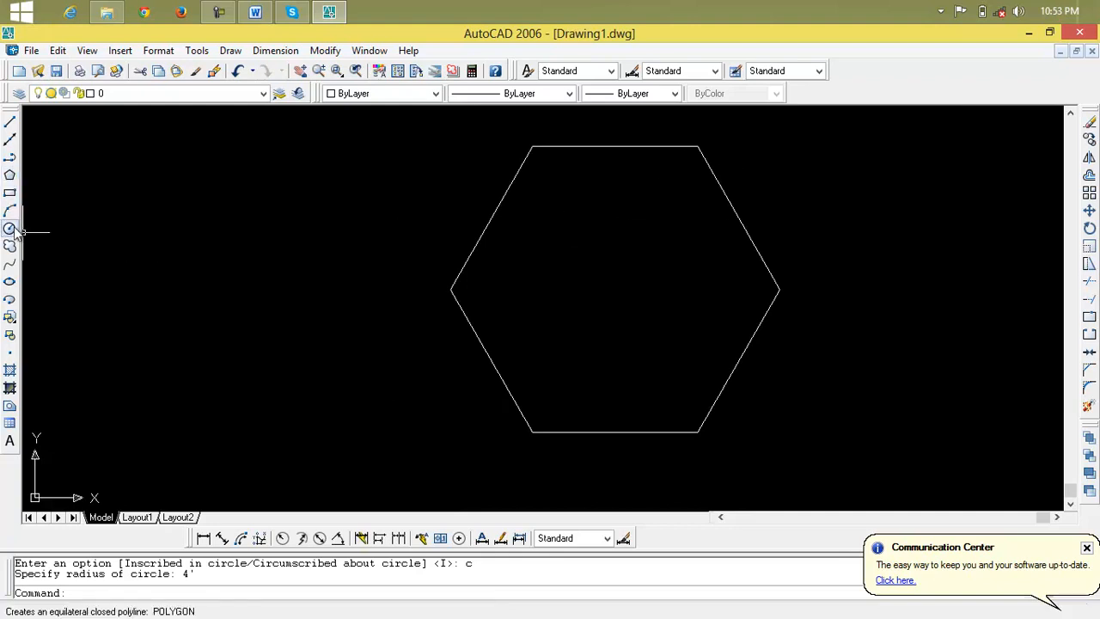
{"action": "left_click", "coordinate": [10, 122]}
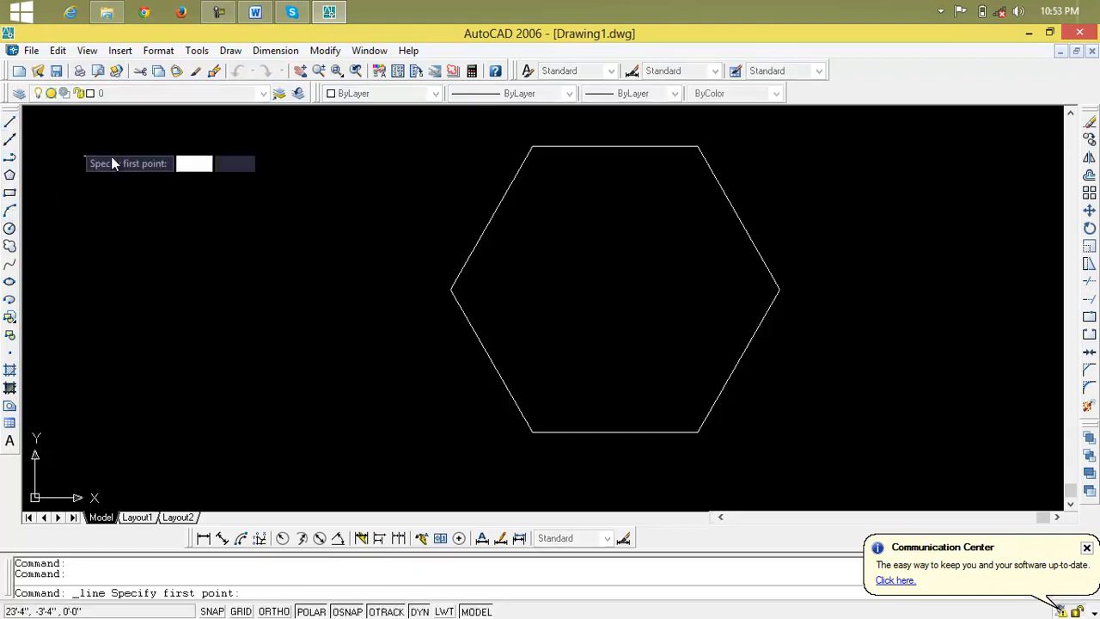
{"action": "left_click", "coordinate": [614, 146]}
{"action": "left_click", "coordinate": [614, 431]}
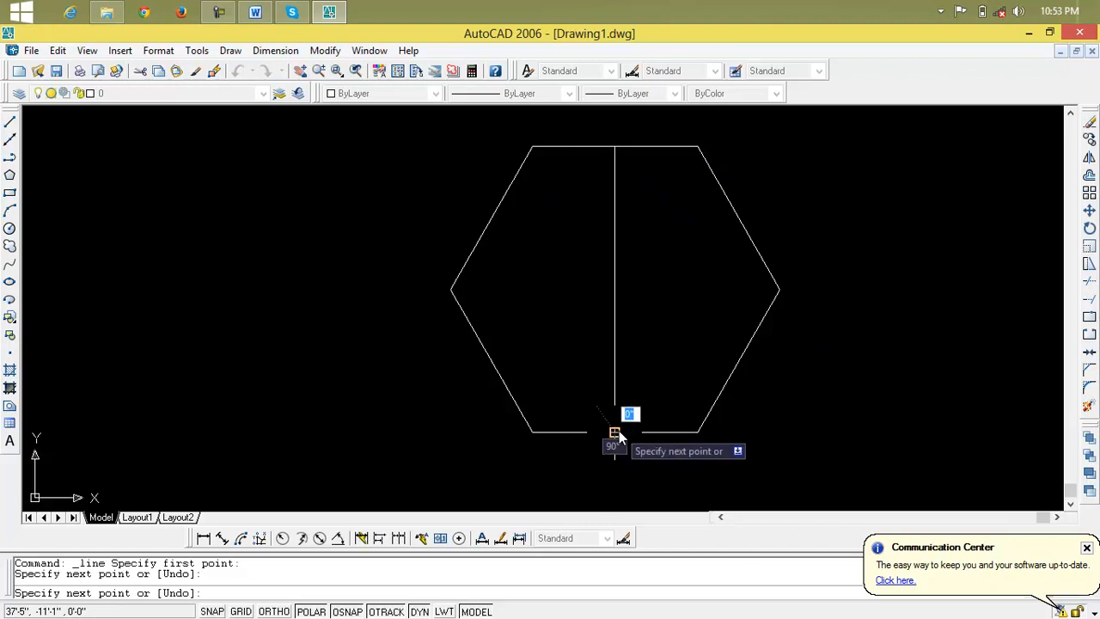
{"action": "key", "text": "Return"}
- Draw a horizontal line from the new hexagon's left corner to its right corner
{"action": "key", "text": "Return"}
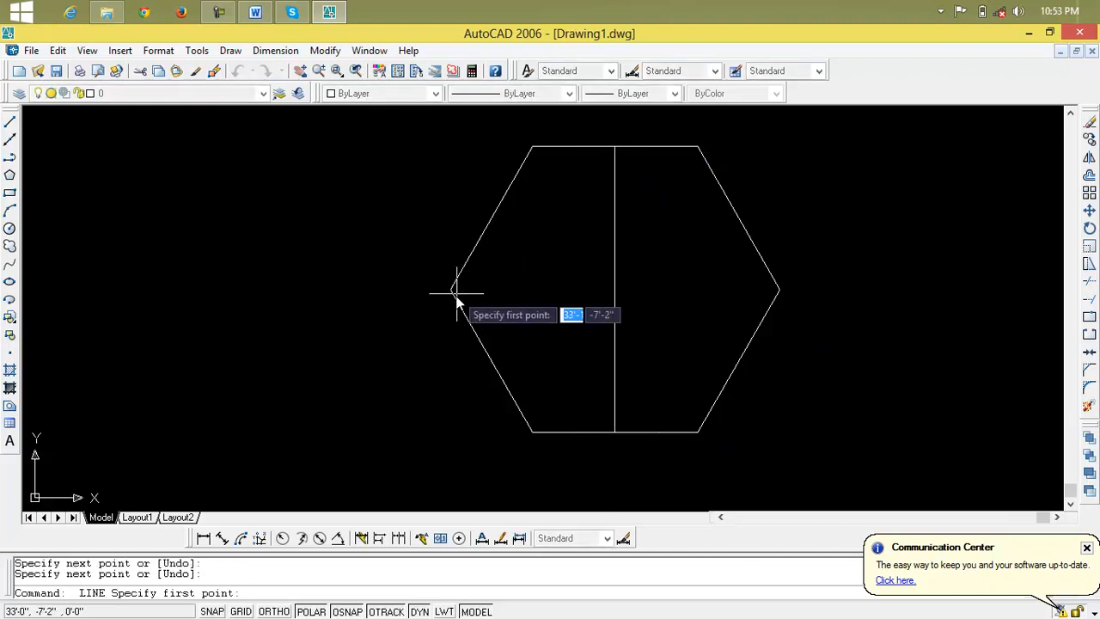
{"action": "left_click", "coordinate": [450, 291]}
{"action": "left_click", "coordinate": [779, 290]}
{"action": "key", "text": "Return"}
{"action": "key", "text": "Return"}
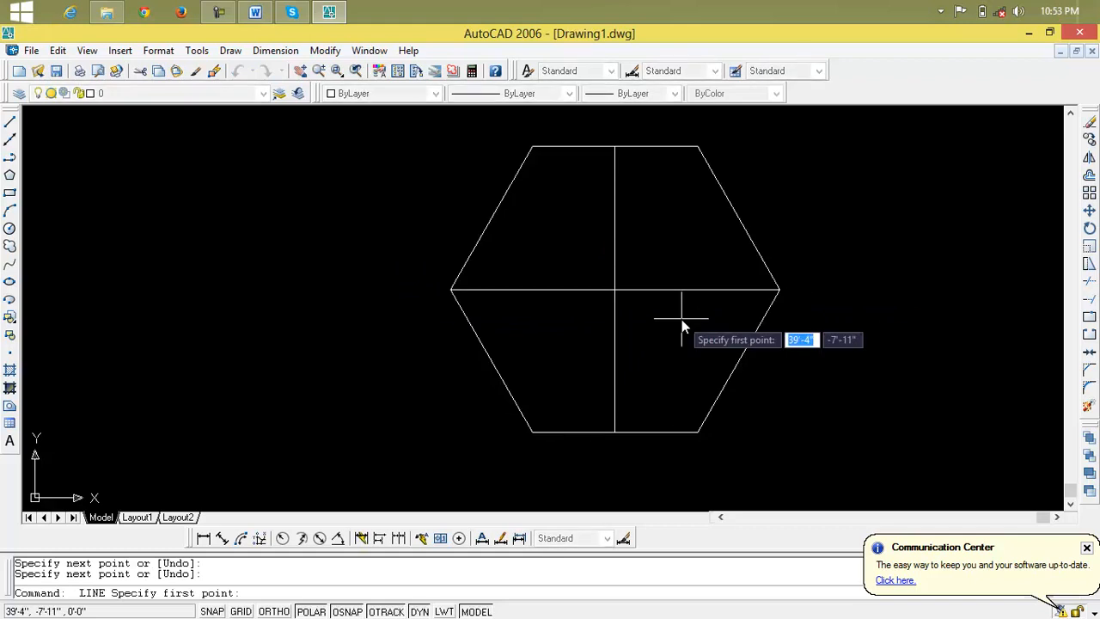
{"action": "type", "text": "c1'"}
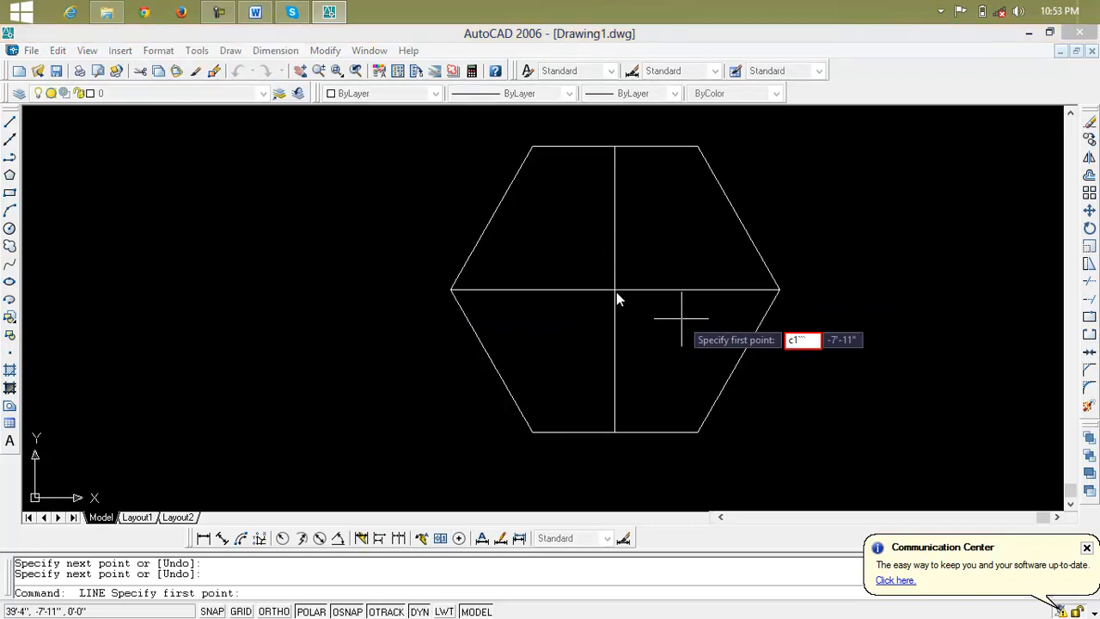
{"action": "key", "text": "Escape"}
{"action": "key", "text": "Escape"}
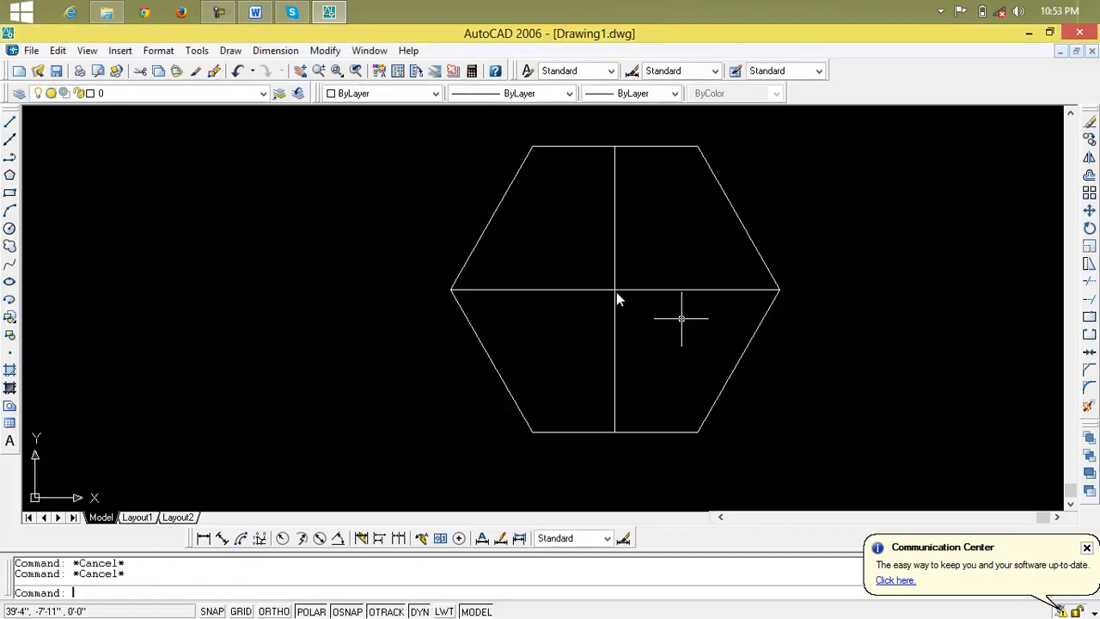
- Draw a circle of radius 4' centred where the circumscribed hexagon's two inner lines cross
{"action": "type", "text": "c"}
{"action": "key", "text": "Return"}
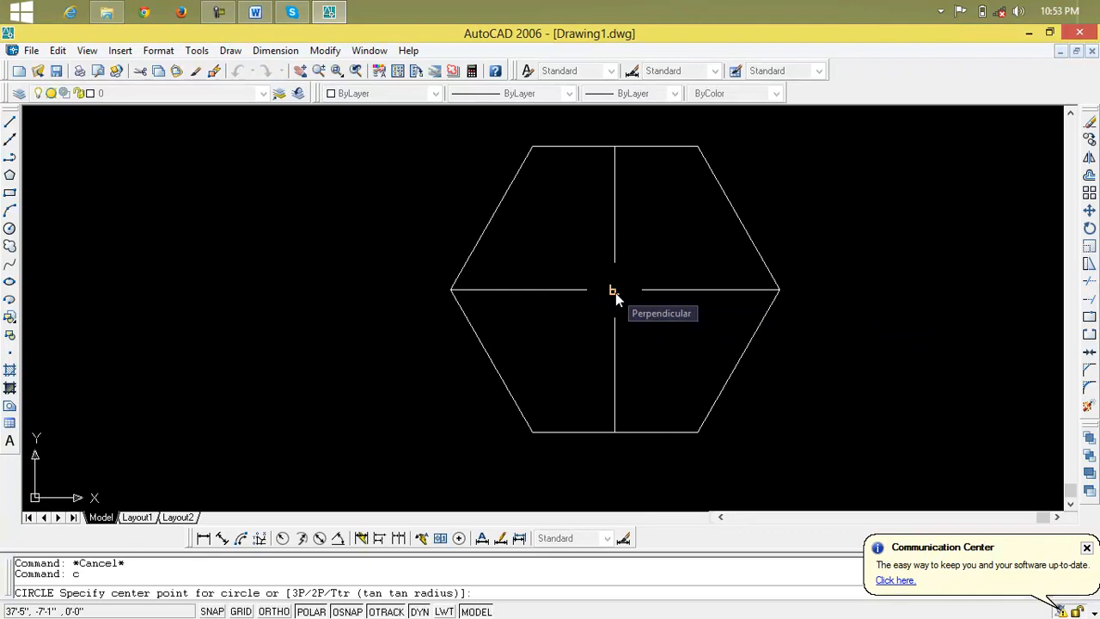
{"action": "left_click", "coordinate": [615, 291]}
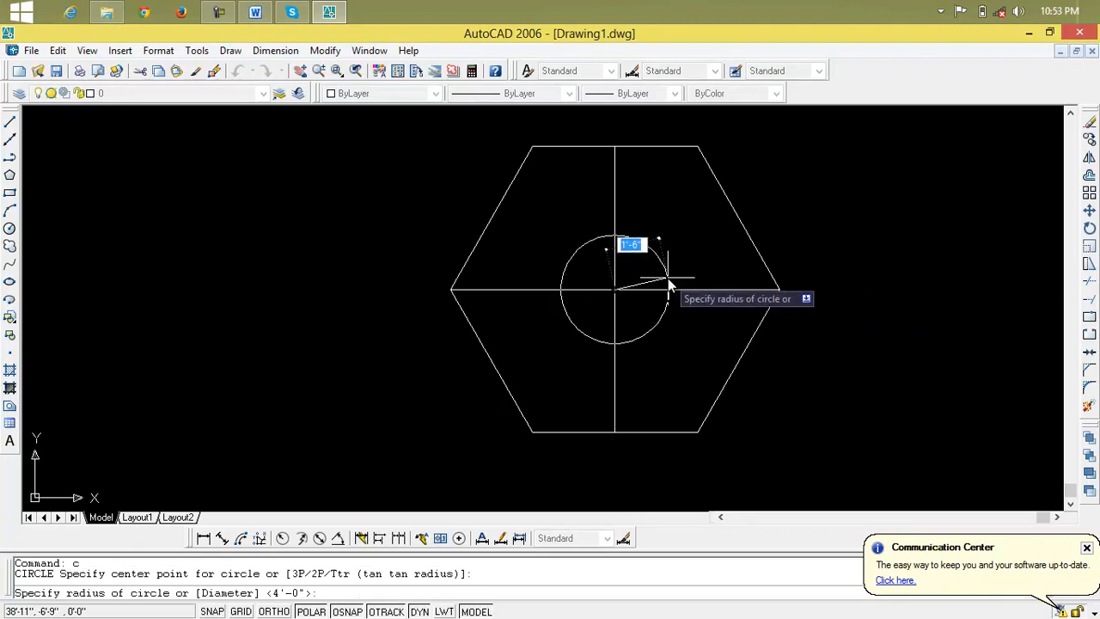
{"action": "type", "text": "4"}
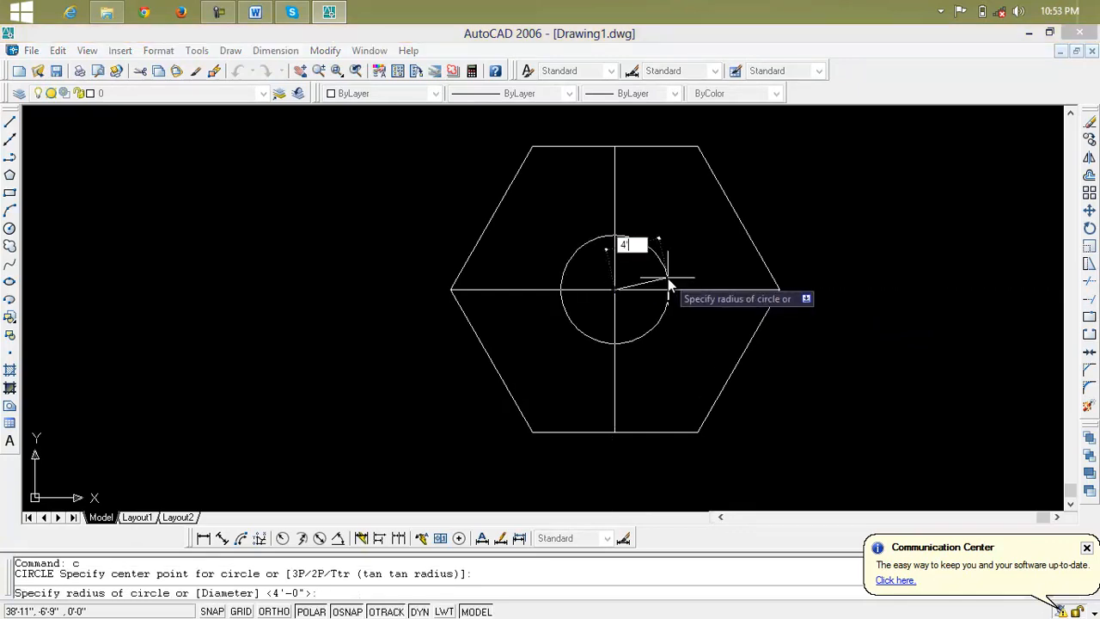
{"action": "type", "text": "'"}
{"action": "key", "text": "Return"}
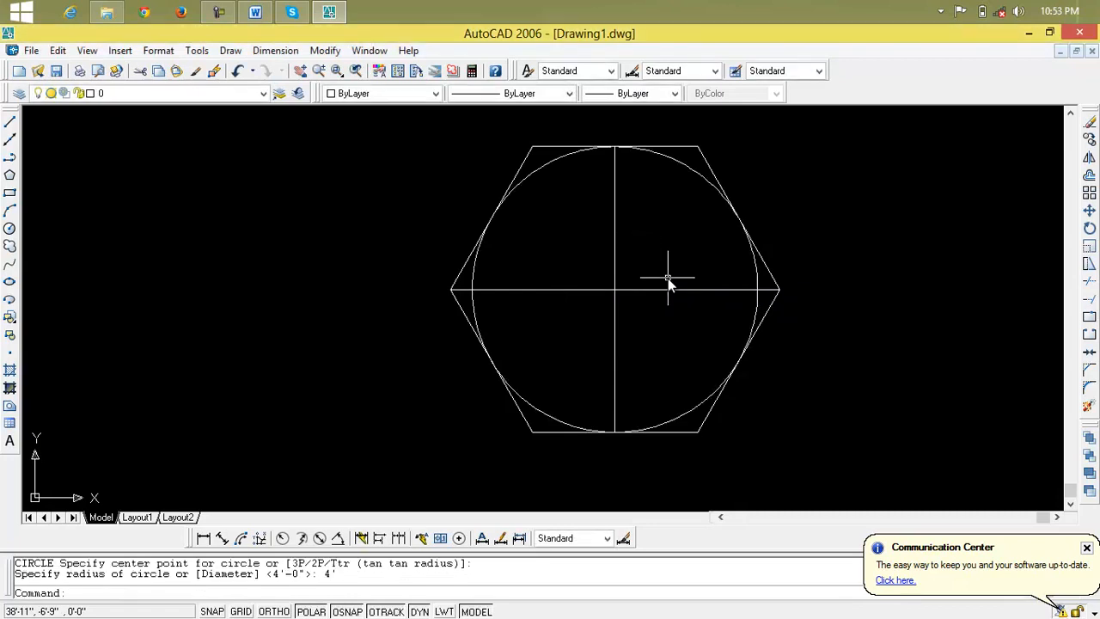
- Move the circumscribed hexagon with its circle and inner lines by its left corner to just right of the inscribed hexagon
{"action": "scroll", "coordinate": [667, 279], "scroll_direction": "down", "scroll_amount": 5}
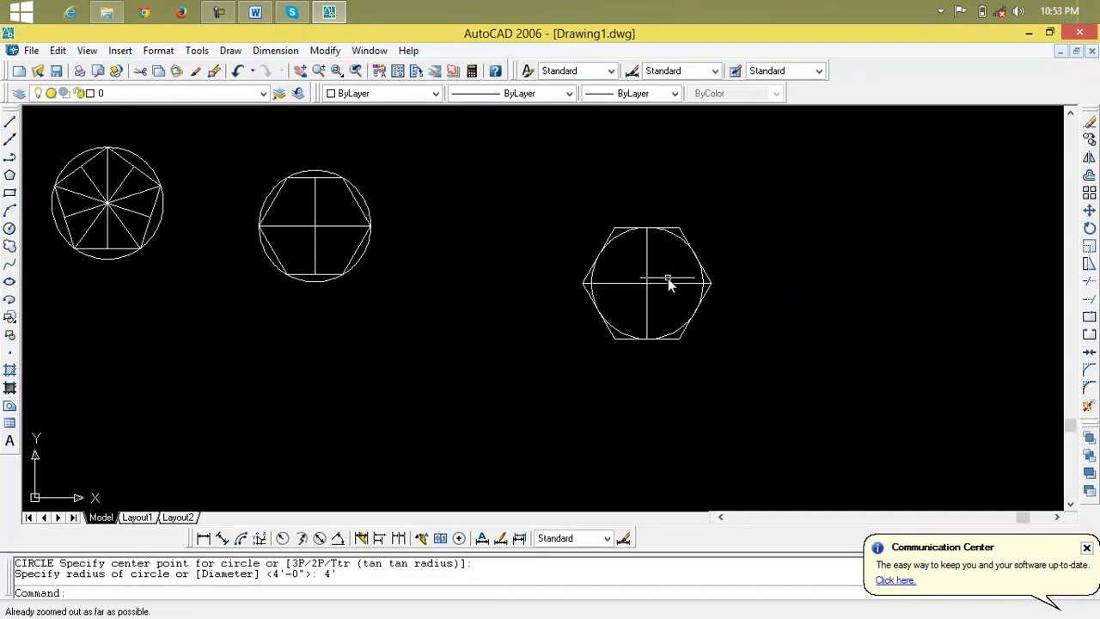
{"action": "middle_click_drag", "start_coordinate": [670, 277], "coordinate": [909, 330]}
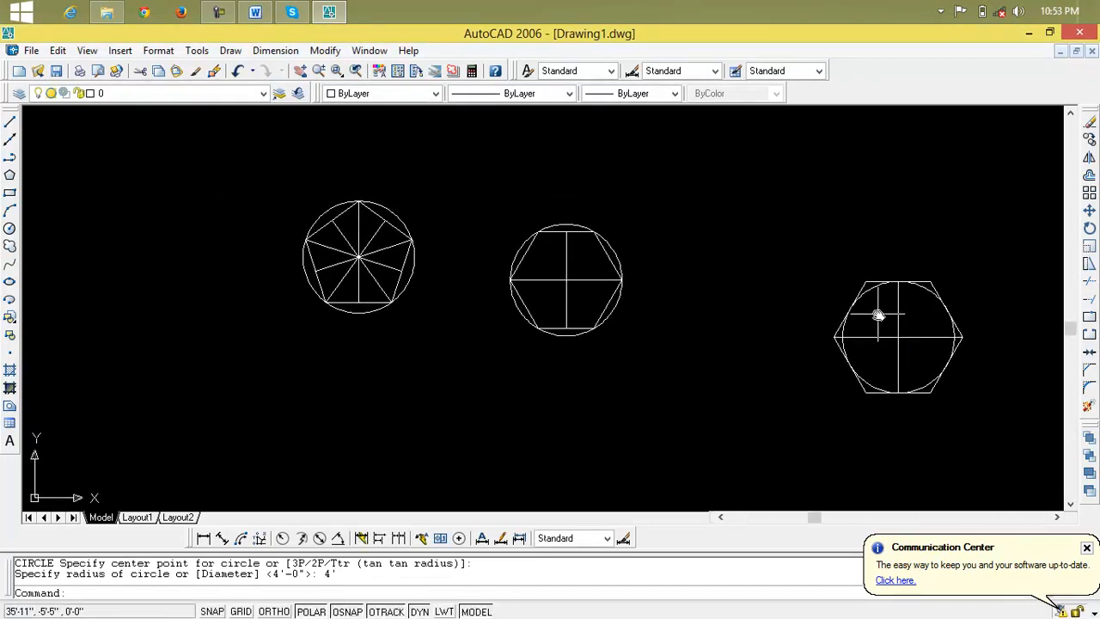
{"action": "scroll", "coordinate": [877, 314], "scroll_direction": "up", "scroll_amount": 6}
{"action": "scroll", "coordinate": [865, 259], "scroll_direction": "down", "scroll_amount": 4}
{"action": "scroll", "coordinate": [865, 259], "scroll_direction": "down", "scroll_amount": 2}
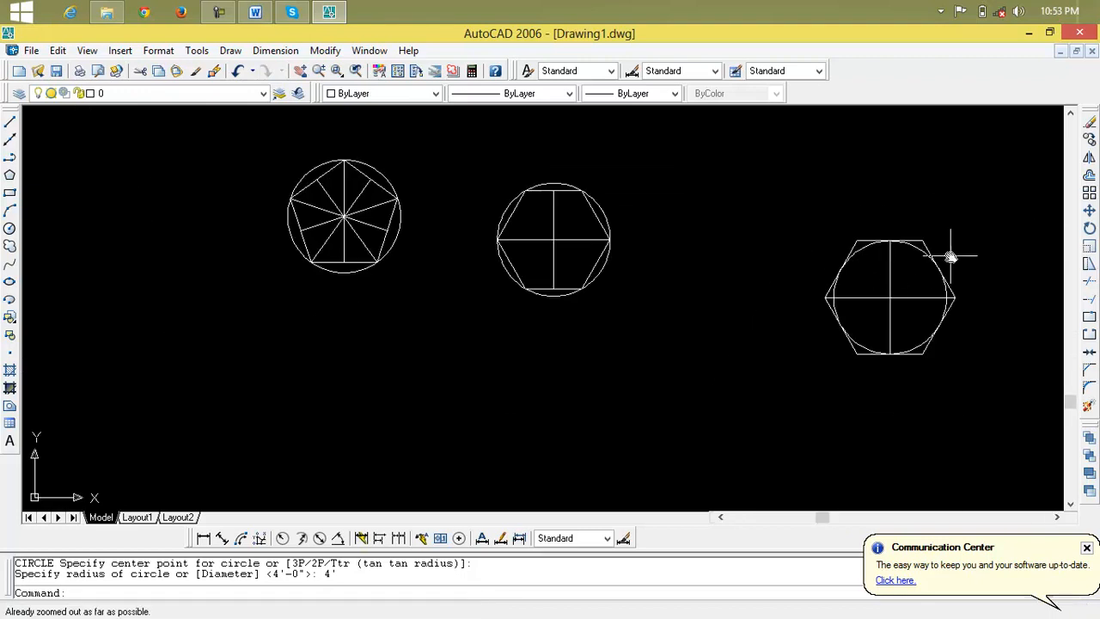
{"action": "key", "text": "Escape"}
{"action": "key", "text": "Escape"}
{"action": "type", "text": "m"}
{"action": "key", "text": "Return"}
{"action": "left_click", "coordinate": [985, 228]}
{"action": "left_click", "coordinate": [817, 409]}
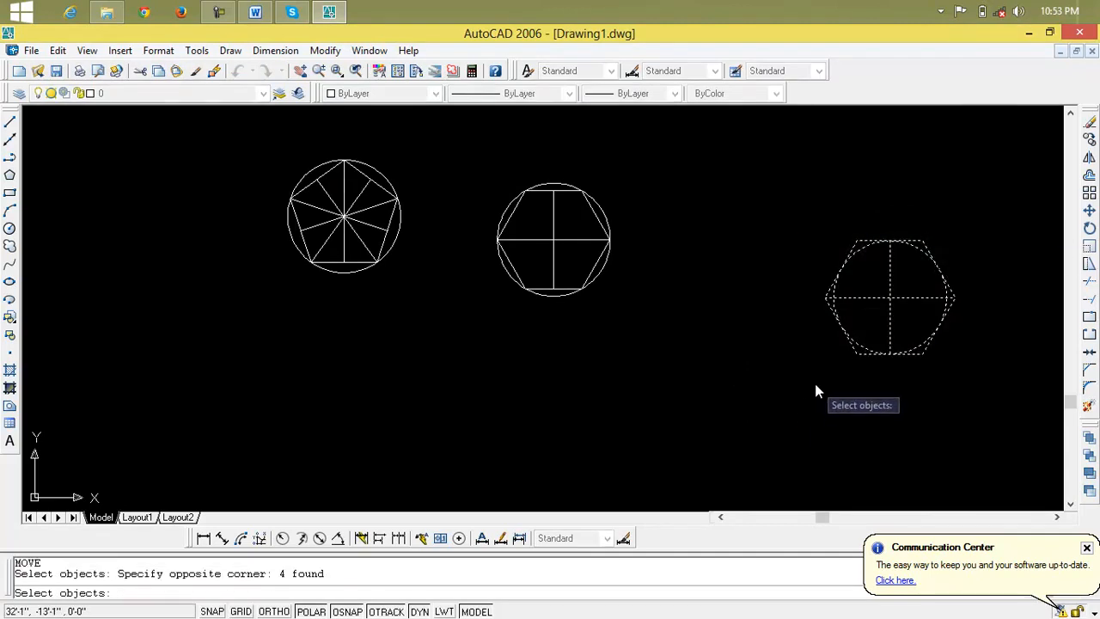
{"action": "key", "text": "Return"}
{"action": "left_click", "coordinate": [825, 299]}
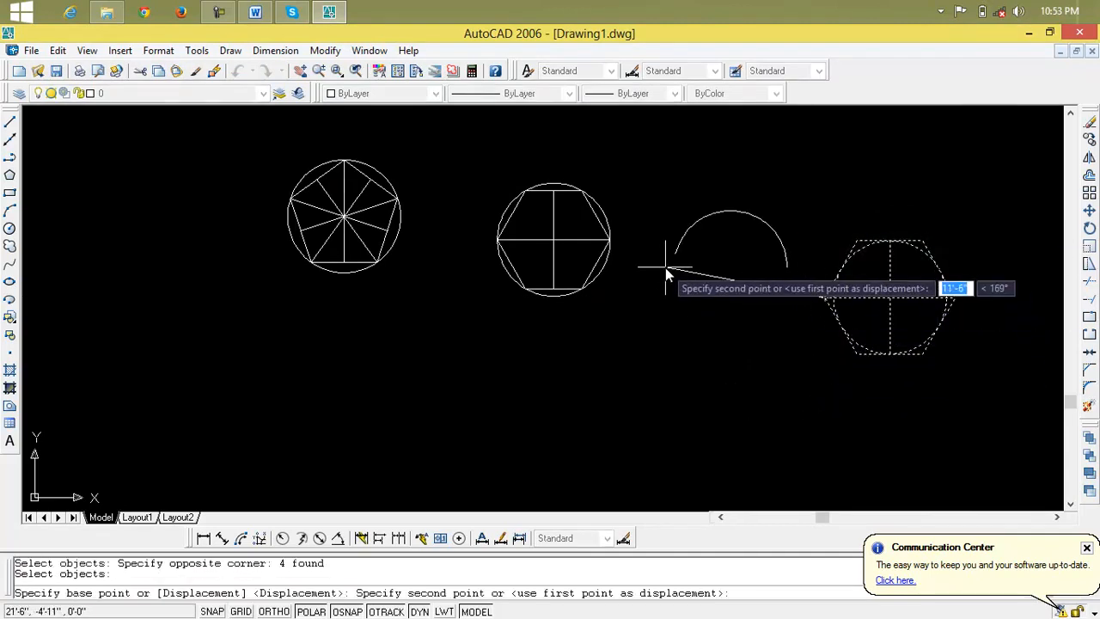
{"action": "left_click", "coordinate": [626, 272]}
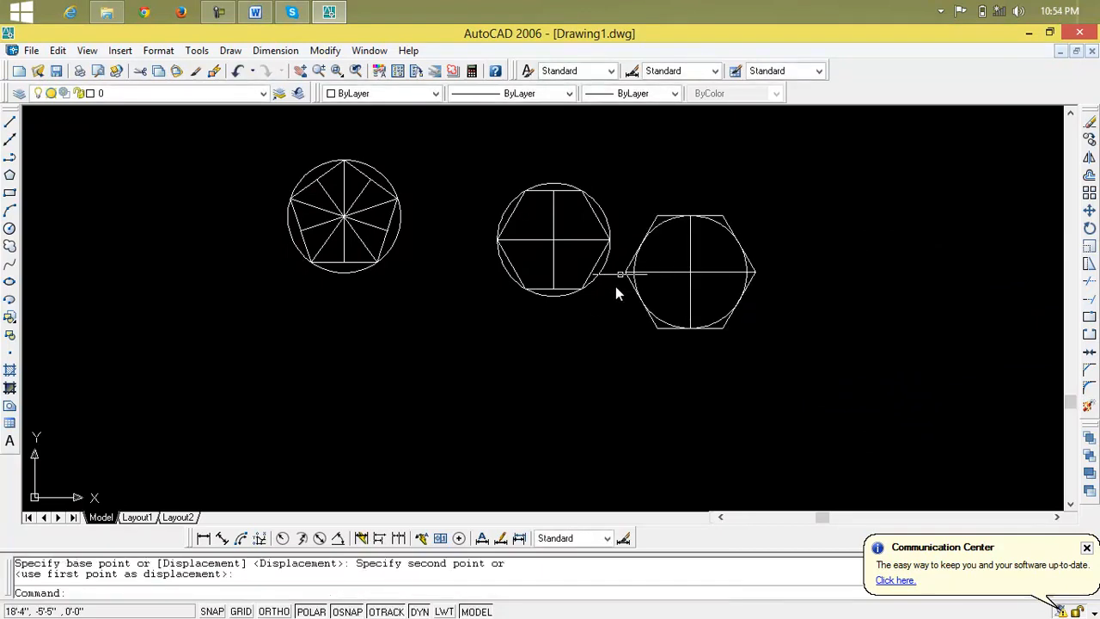
- Draw a seven-sided polygon circumscribed about a circle of radius 4', in the empty area right of the hexagons
{"action": "scroll", "coordinate": [627, 213], "scroll_direction": "up", "scroll_amount": 5}
{"action": "middle_click_drag", "start_coordinate": [633, 216], "coordinate": [570, 206]}
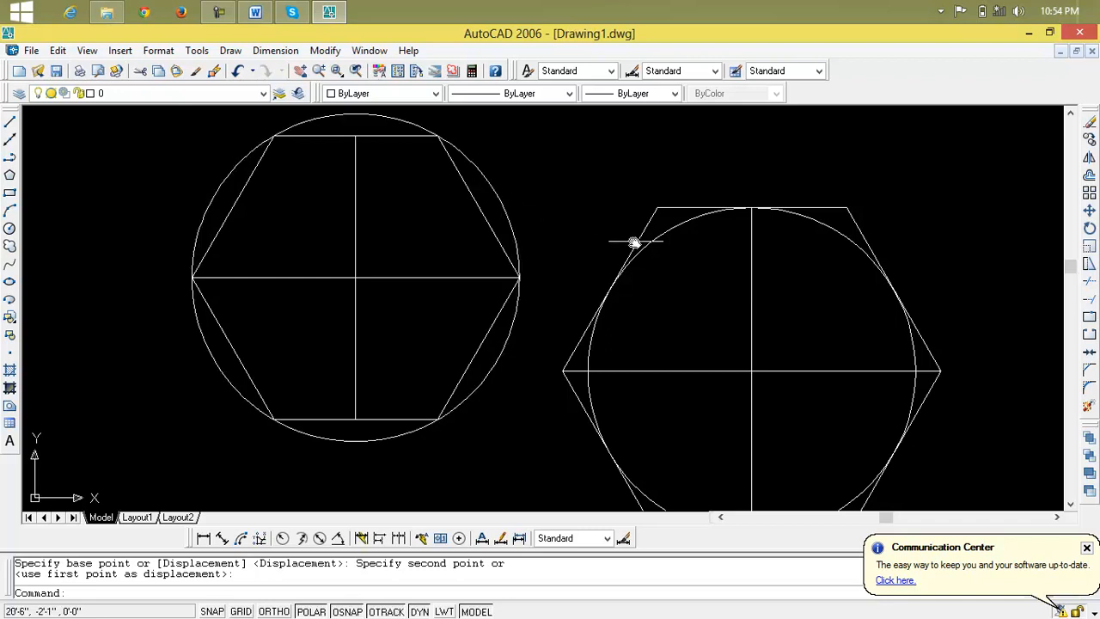
{"action": "scroll", "coordinate": [658, 247], "scroll_direction": "down", "scroll_amount": 3}
{"action": "middle_click_drag", "start_coordinate": [560, 241], "coordinate": [388, 189]}
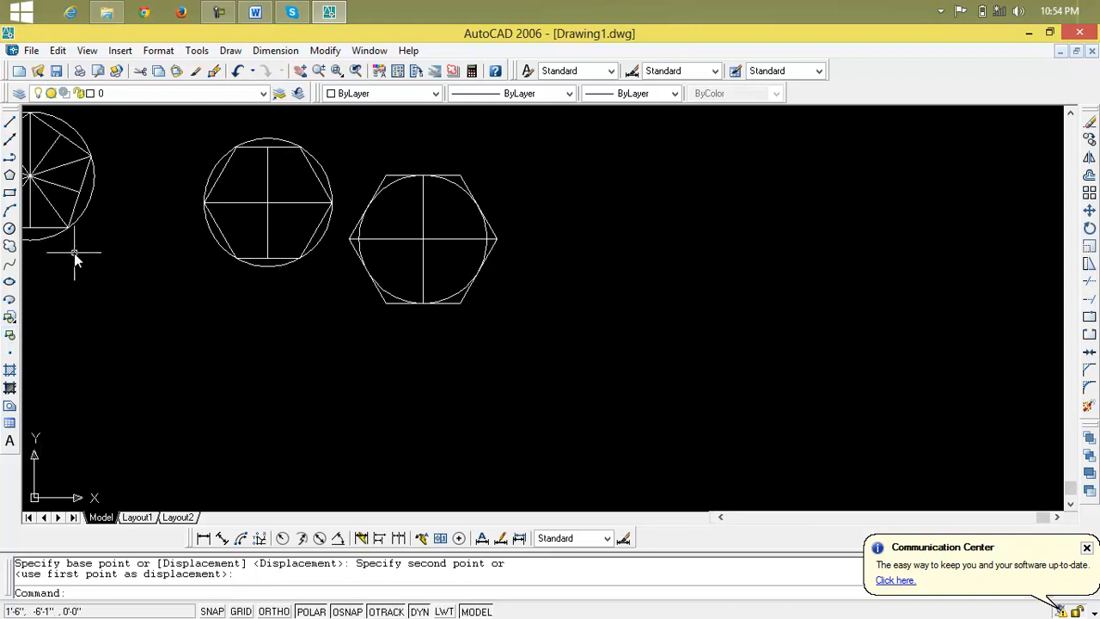
{"action": "left_click", "coordinate": [11, 178]}
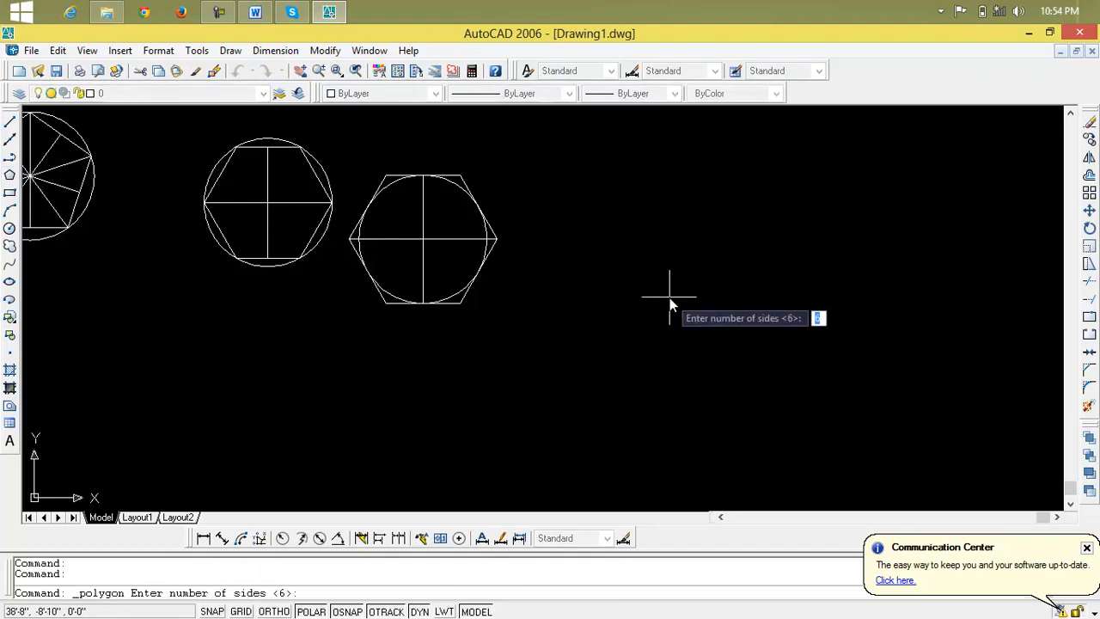
{"action": "type", "text": "7"}
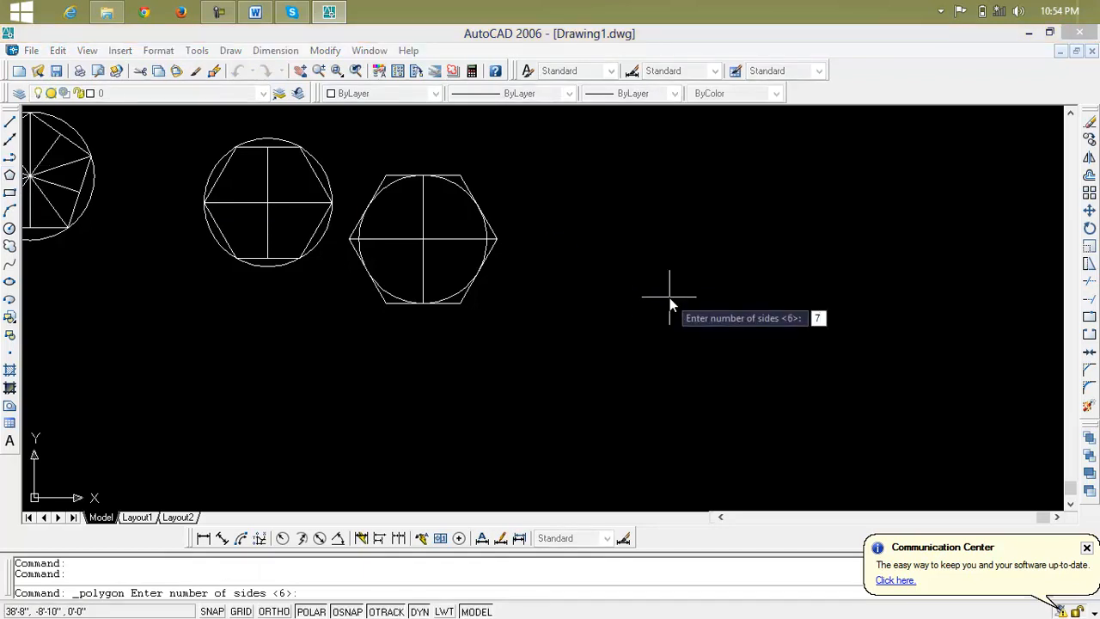
{"action": "key", "text": "Return"}
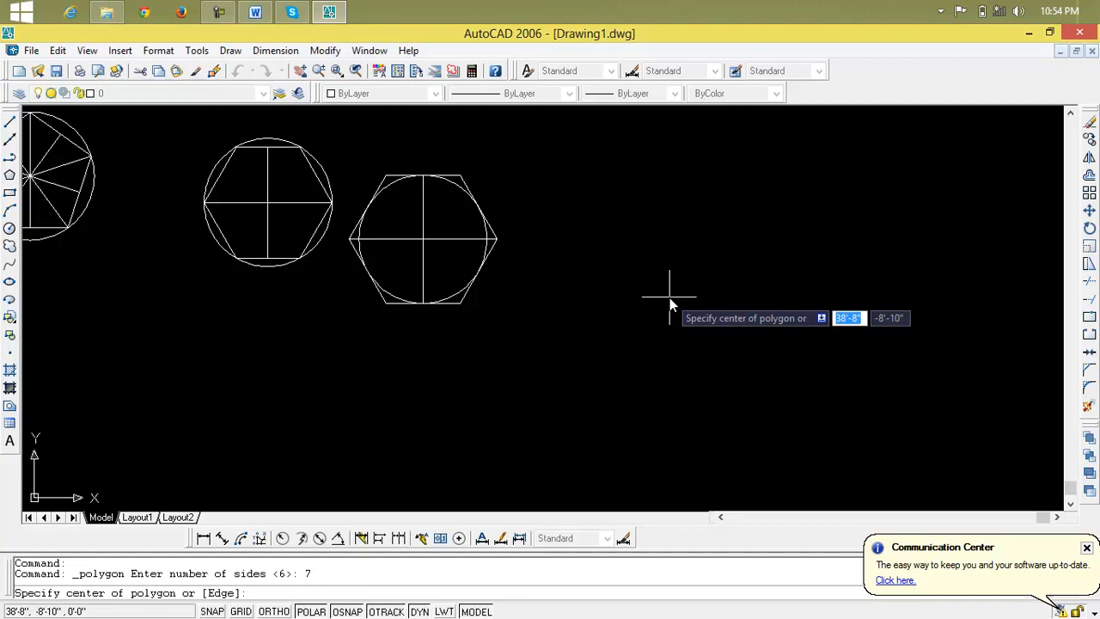
{"action": "left_click", "coordinate": [704, 316]}
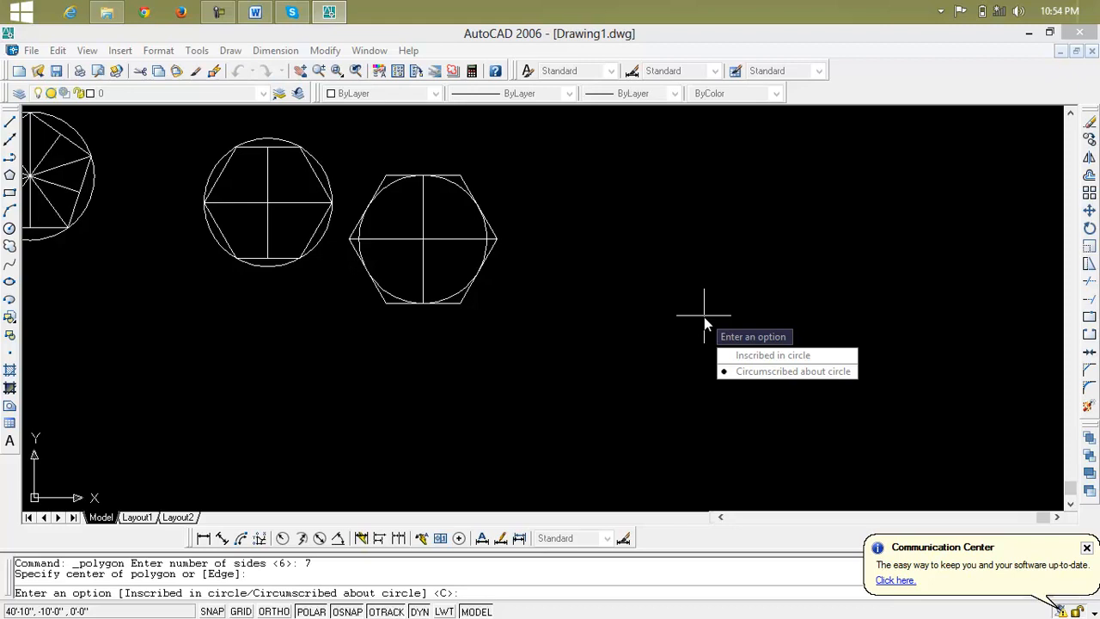
{"action": "type", "text": "c"}
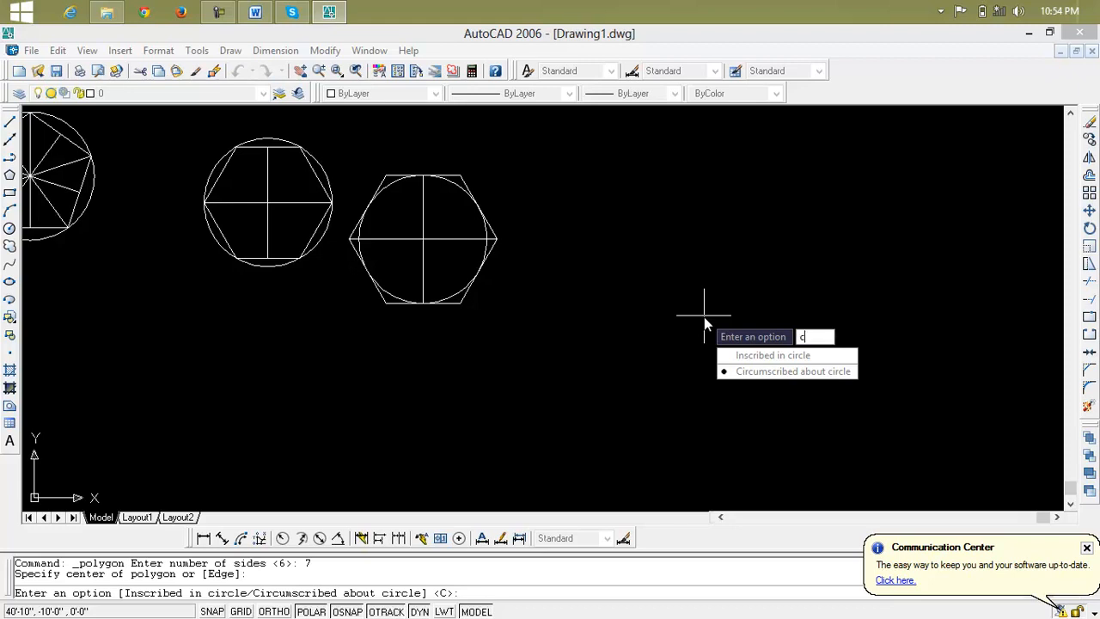
{"action": "key", "text": "Return"}
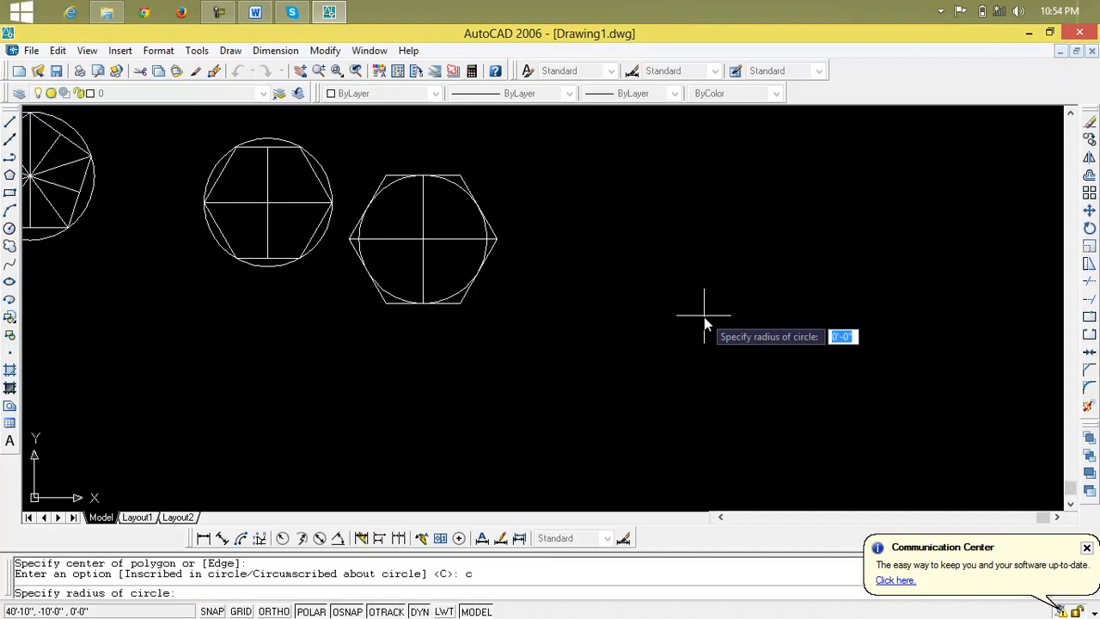
{"action": "type", "text": "4"}
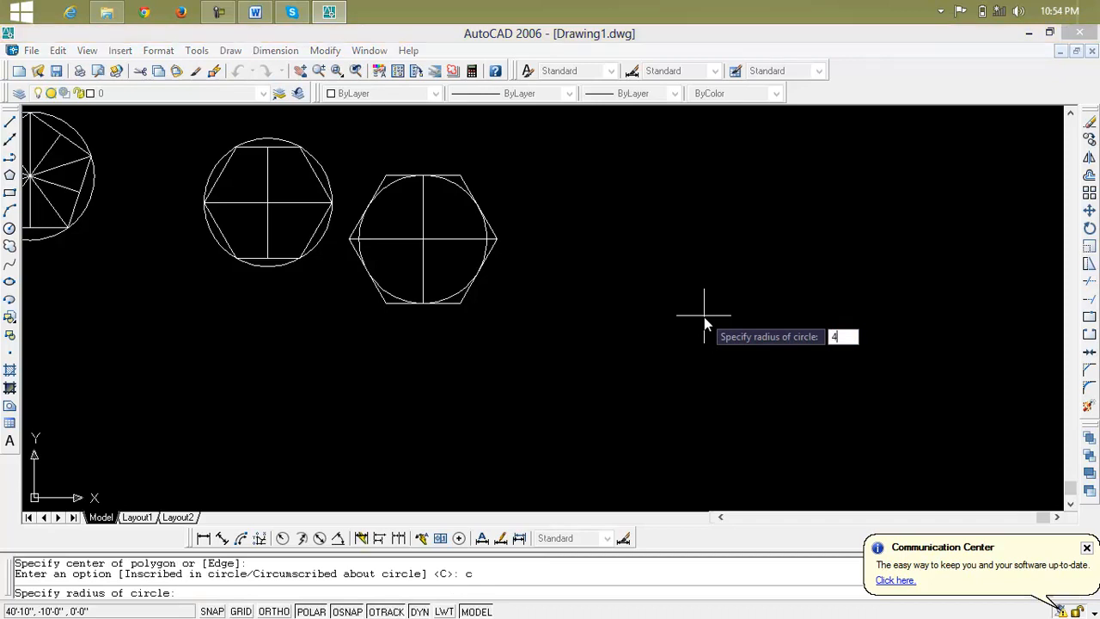
{"action": "key", "text": "Return"}
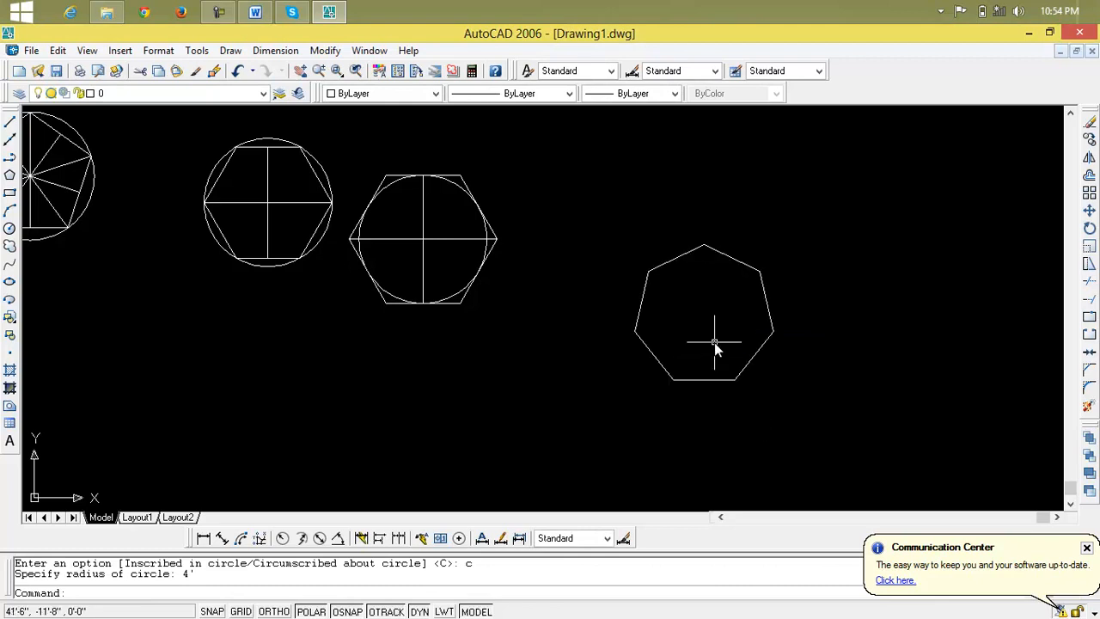
- Draw a vertical line from the heptagon's top corner to the midpoint of its bottom side
{"action": "left_click", "coordinate": [10, 122]}
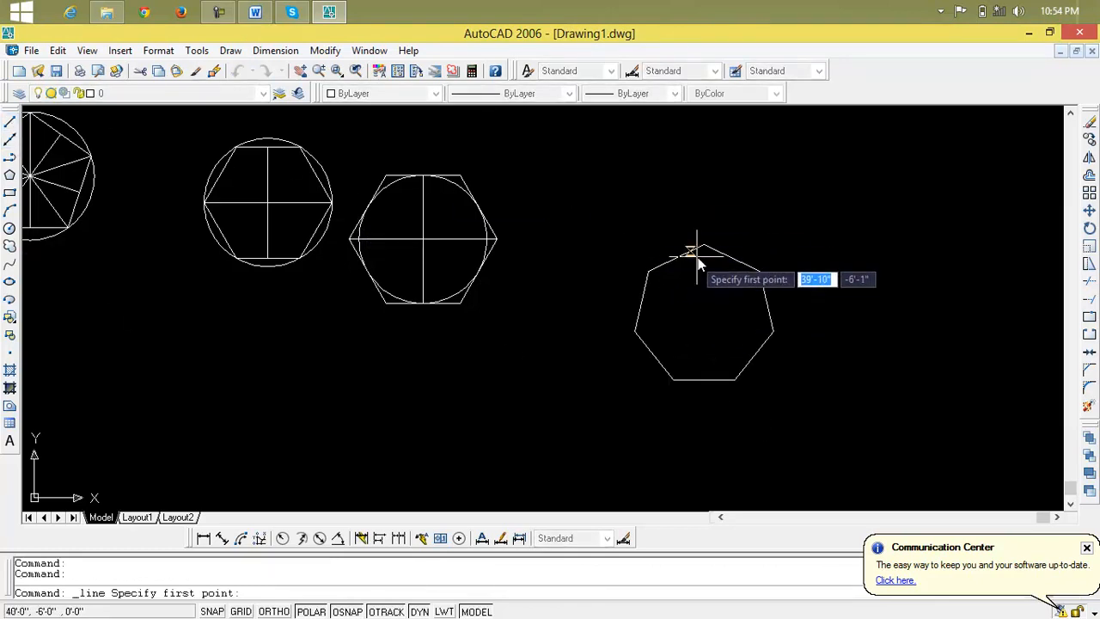
{"action": "scroll", "coordinate": [703, 255], "scroll_direction": "up", "scroll_amount": 3}
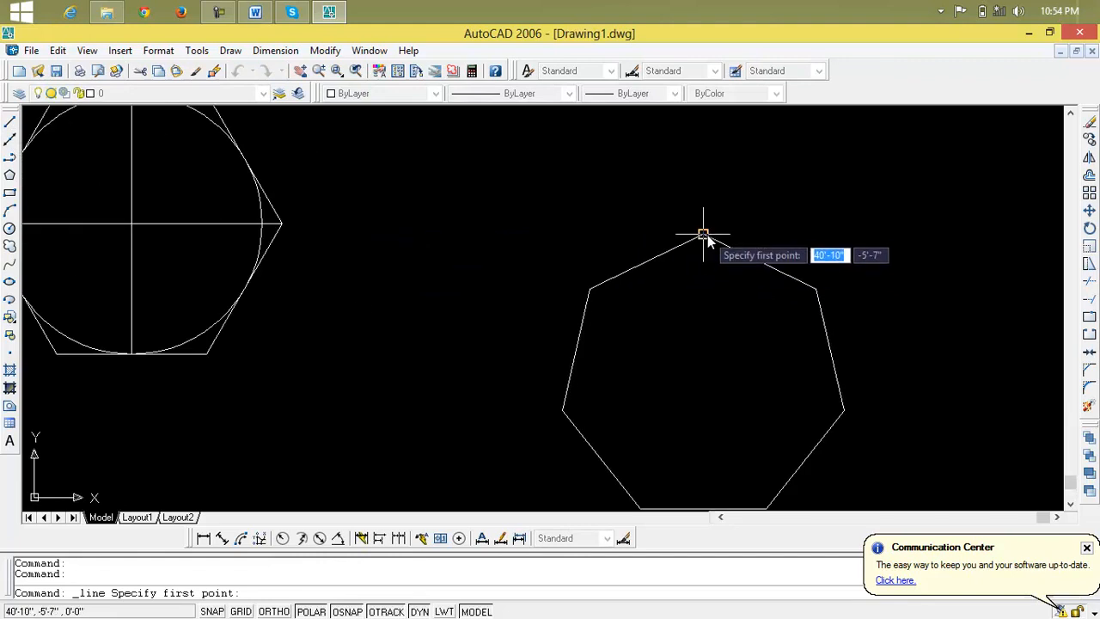
{"action": "left_click", "coordinate": [703, 234]}
{"action": "scroll", "coordinate": [712, 285], "scroll_direction": "down", "scroll_amount": 2}
{"action": "middle_click_drag", "start_coordinate": [711, 284], "coordinate": [709, 178]}
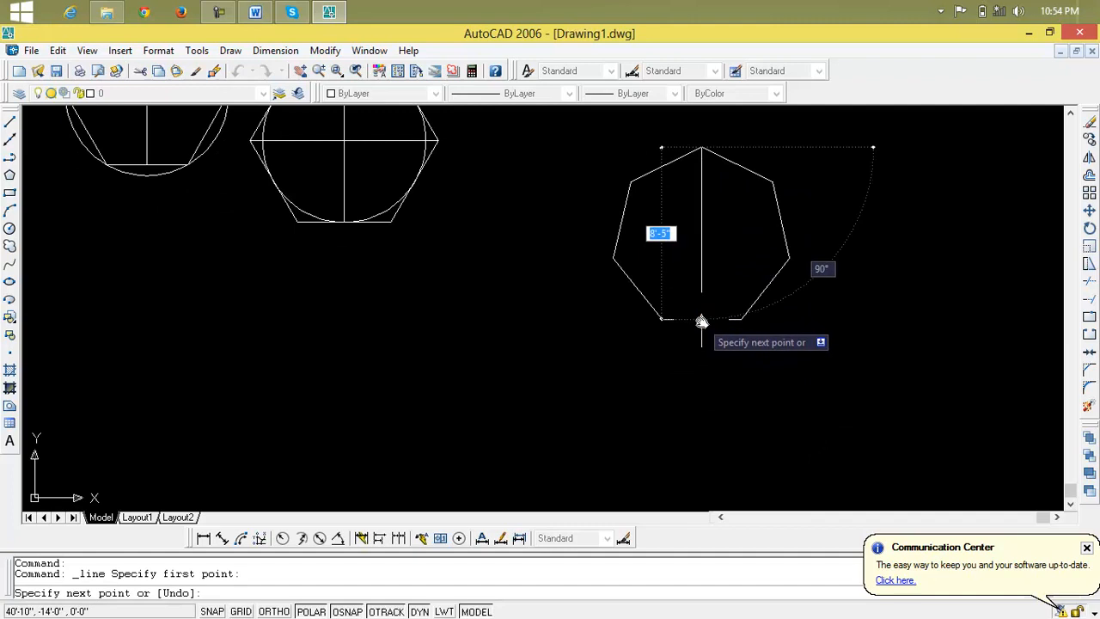
{"action": "left_click", "coordinate": [703, 319]}
{"action": "key", "text": "Return"}
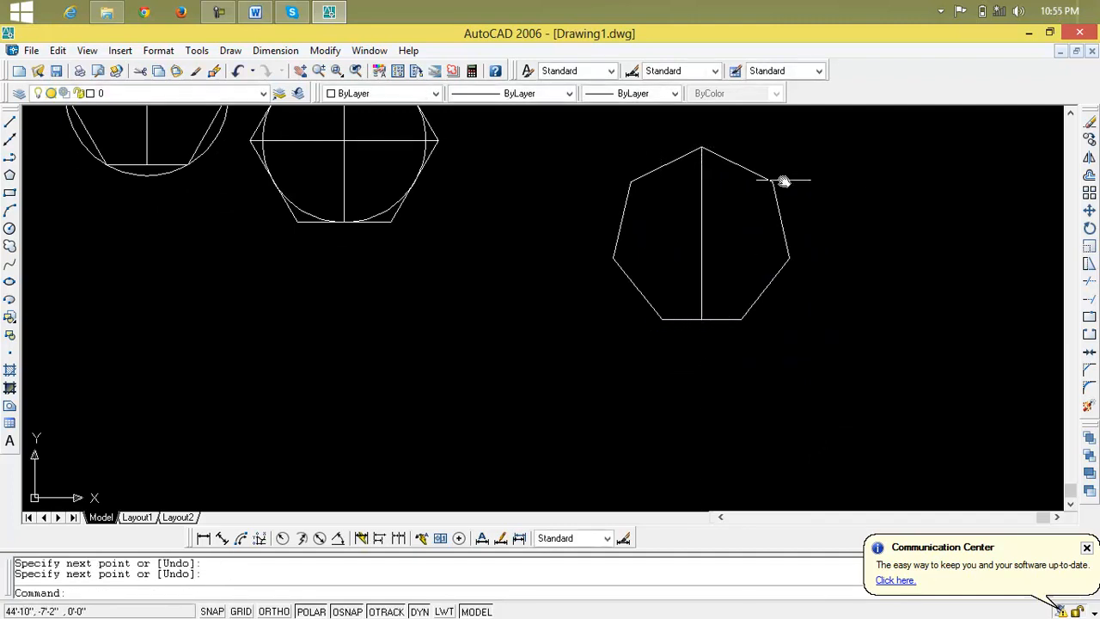
- Draw lines from the heptagon's upper-right and upper-left corners to the midpoints of their opposite lower sides
{"action": "key", "text": "Return"}
{"action": "left_click", "coordinate": [773, 182]}
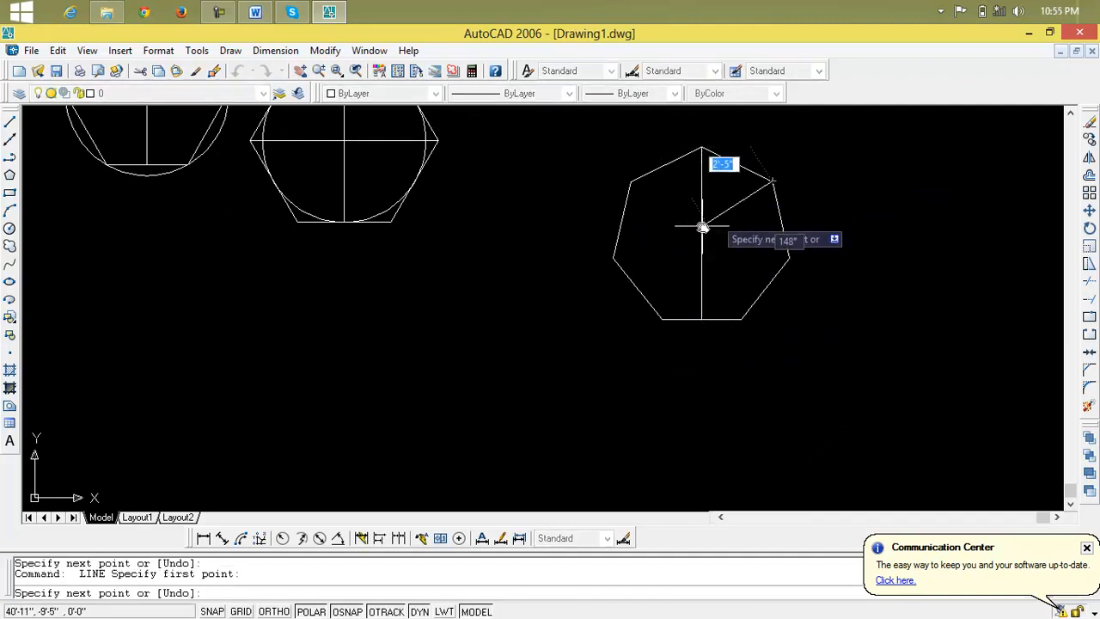
{"action": "left_click", "coordinate": [637, 289]}
{"action": "key", "text": "Return"}
{"action": "key", "text": "Return"}
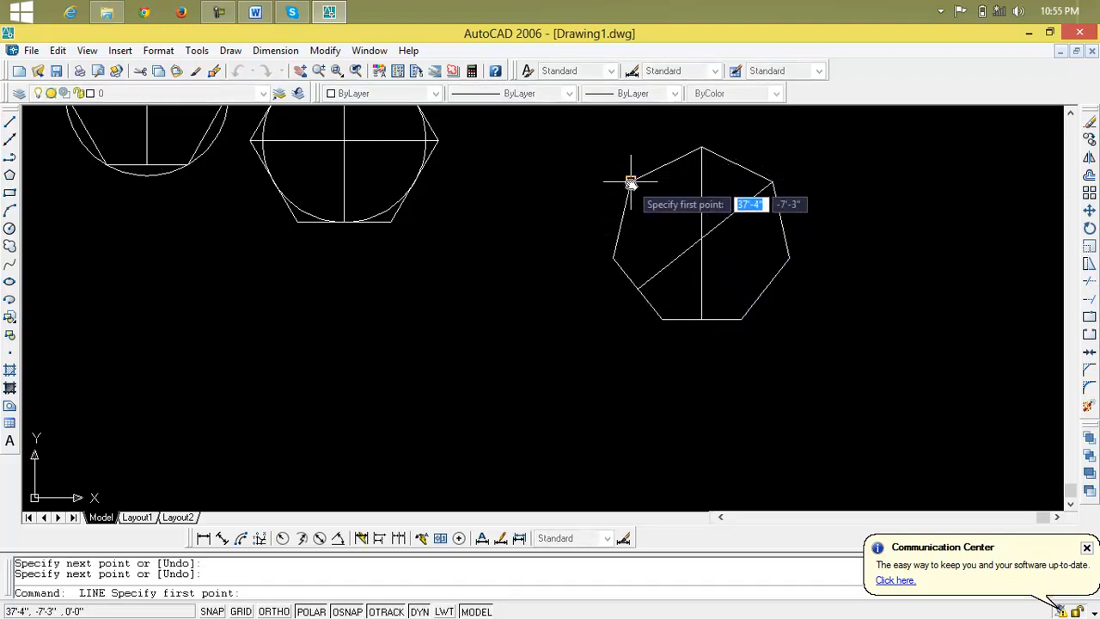
{"action": "left_click", "coordinate": [630, 181]}
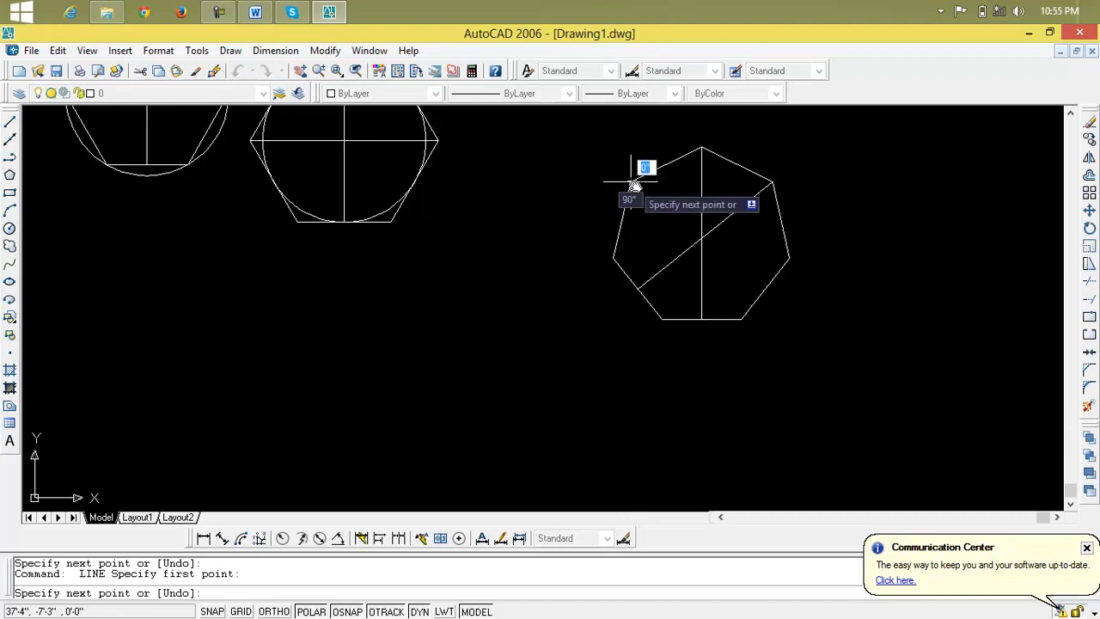
{"action": "left_click", "coordinate": [765, 290]}
{"action": "key", "text": "Return"}
- Draw lines from the heptagon's rightmost and leftmost corners to the midpoints of the opposite upper flank sides
{"action": "key", "text": "Return"}
{"action": "left_click", "coordinate": [790, 257]}
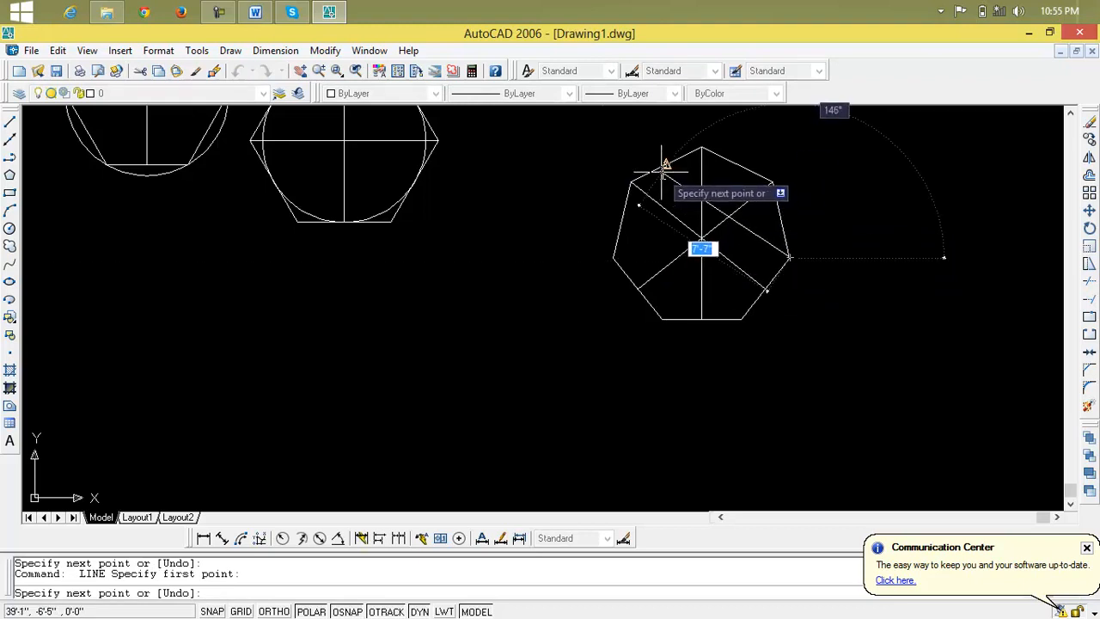
{"action": "left_click", "coordinate": [622, 220]}
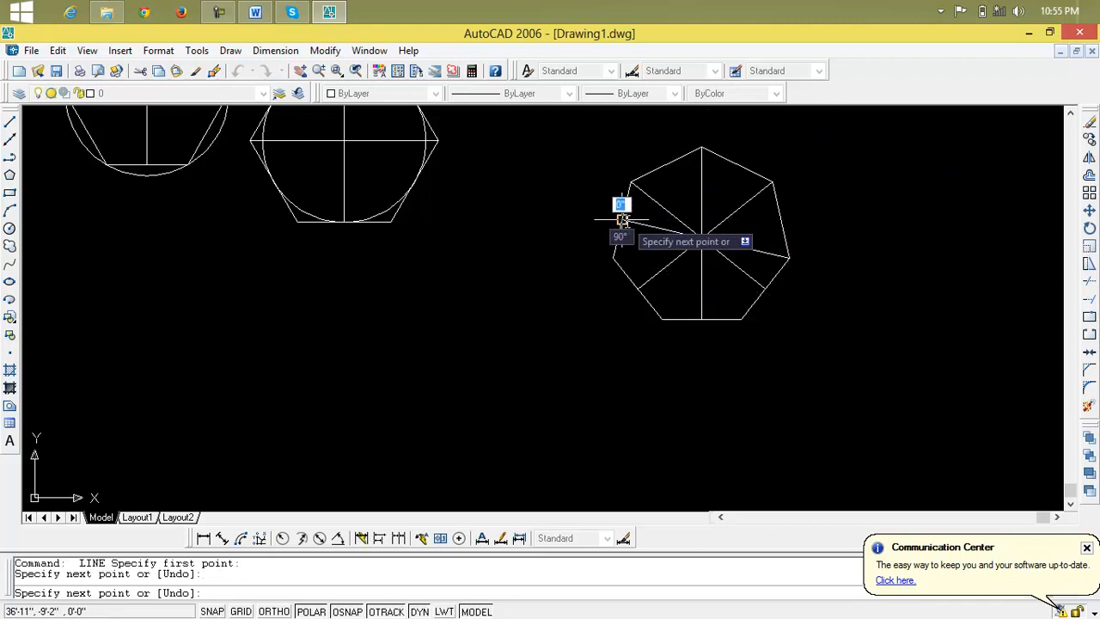
{"action": "key", "text": "Return"}
{"action": "key", "text": "Return"}
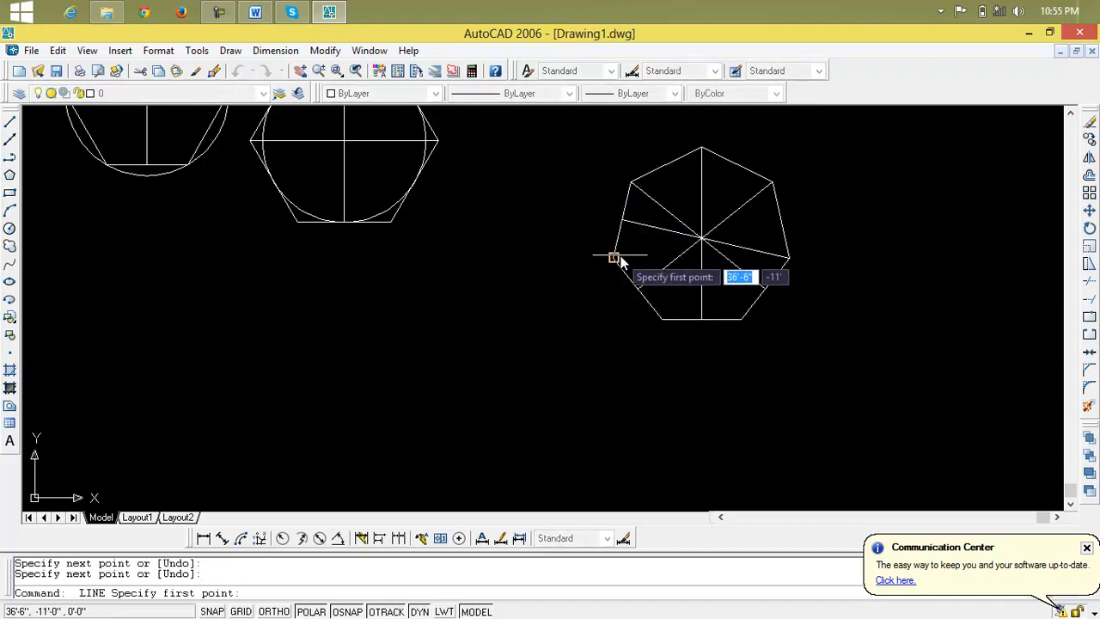
{"action": "left_click", "coordinate": [616, 255]}
{"action": "left_click", "coordinate": [718, 231]}
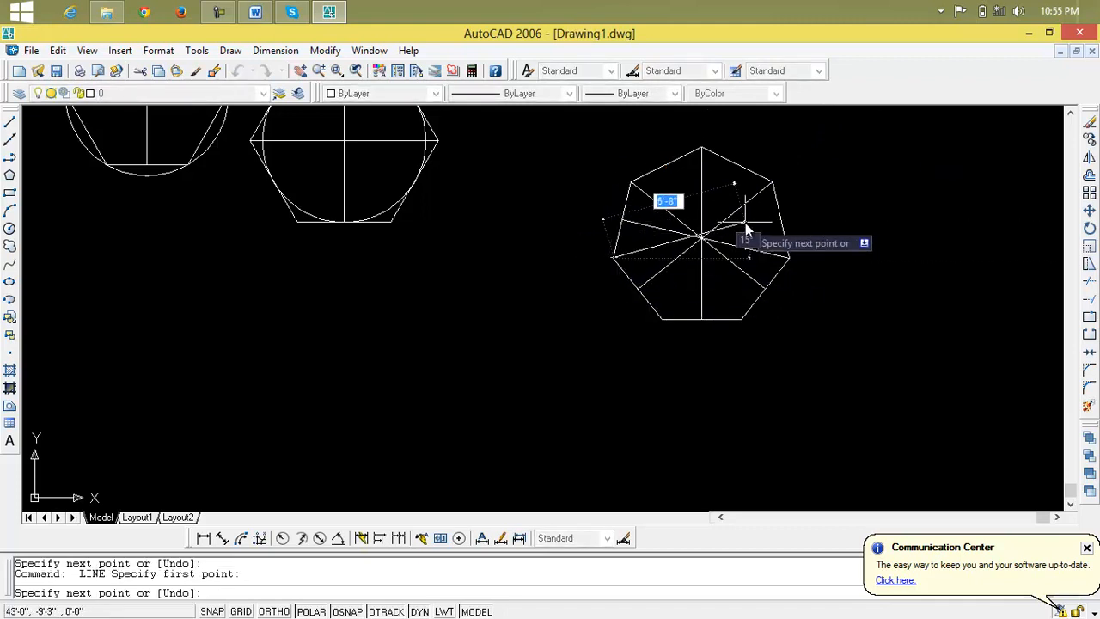
{"action": "left_click", "coordinate": [781, 222]}
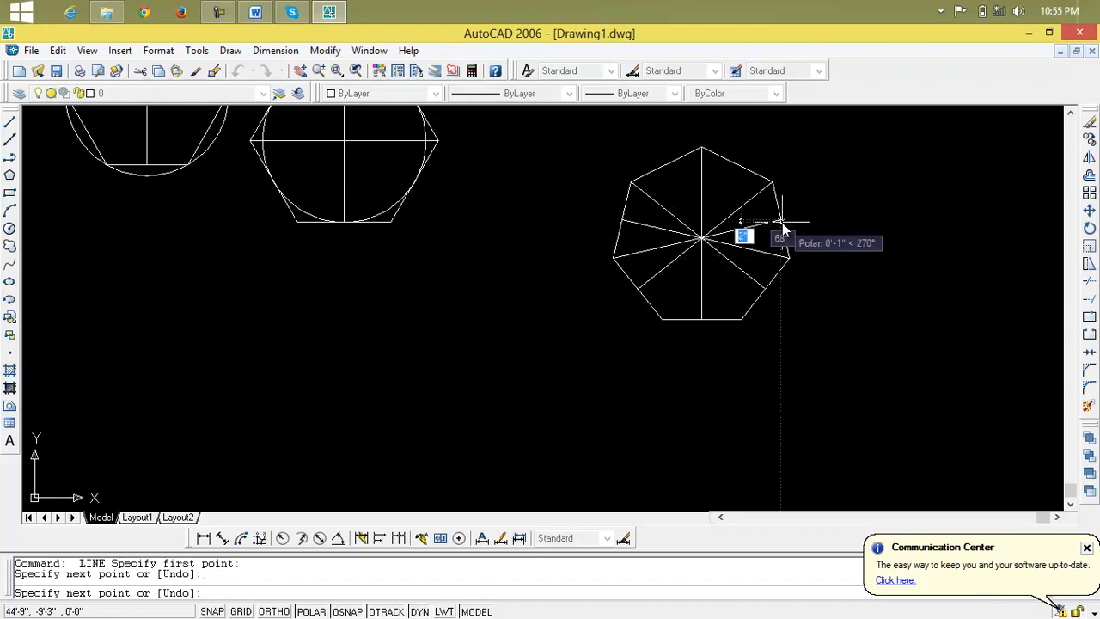
{"action": "key", "text": "Return"}
- Draw lines from the heptagon's two bottom corners to the midpoints of the opposite sides beside the top corner
{"action": "key", "text": "Return"}
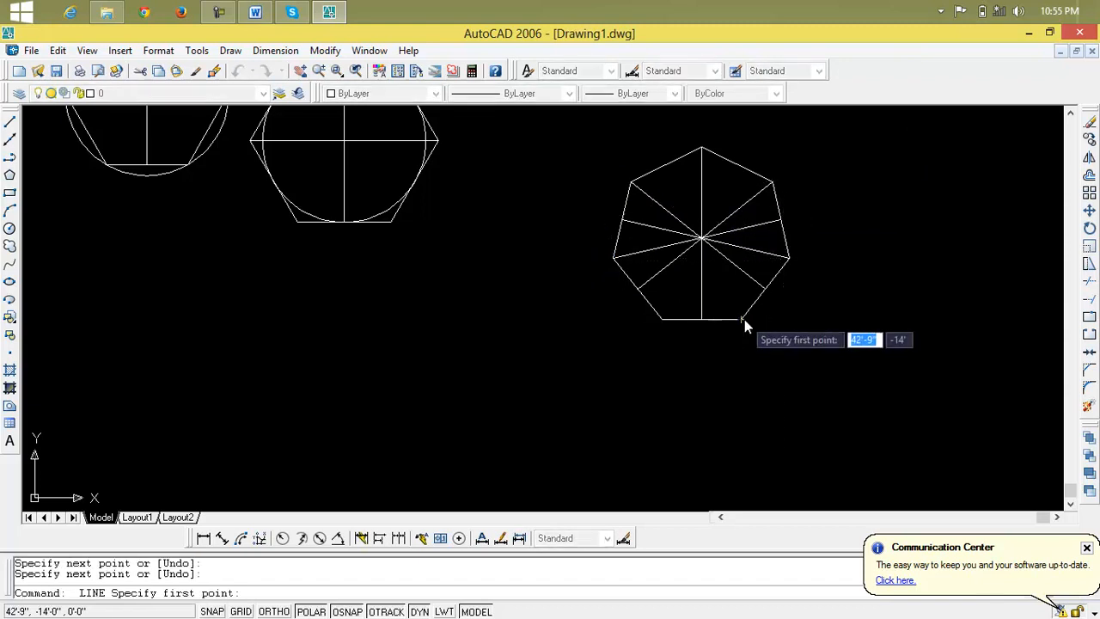
{"action": "left_click", "coordinate": [744, 319]}
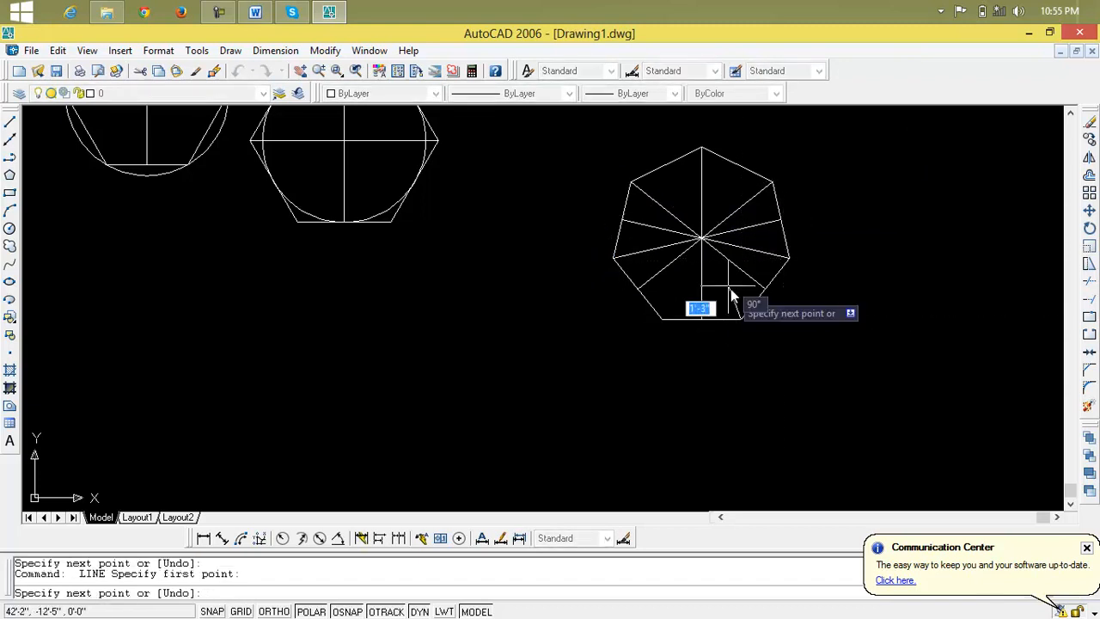
{"action": "left_click", "coordinate": [664, 166]}
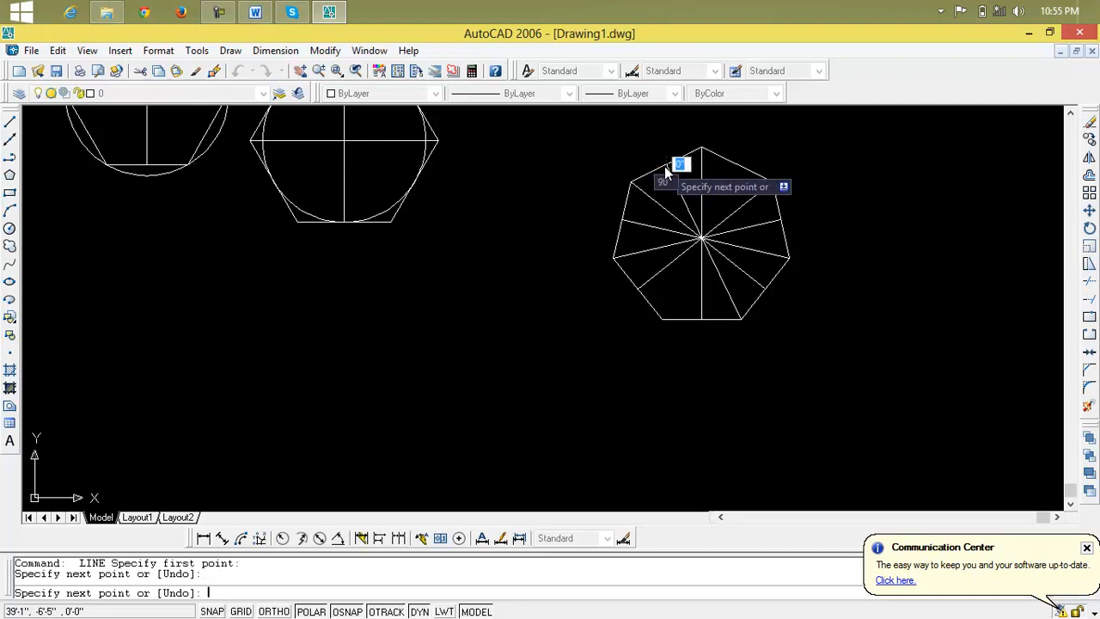
{"action": "key", "text": "Return"}
{"action": "key", "text": "Return"}
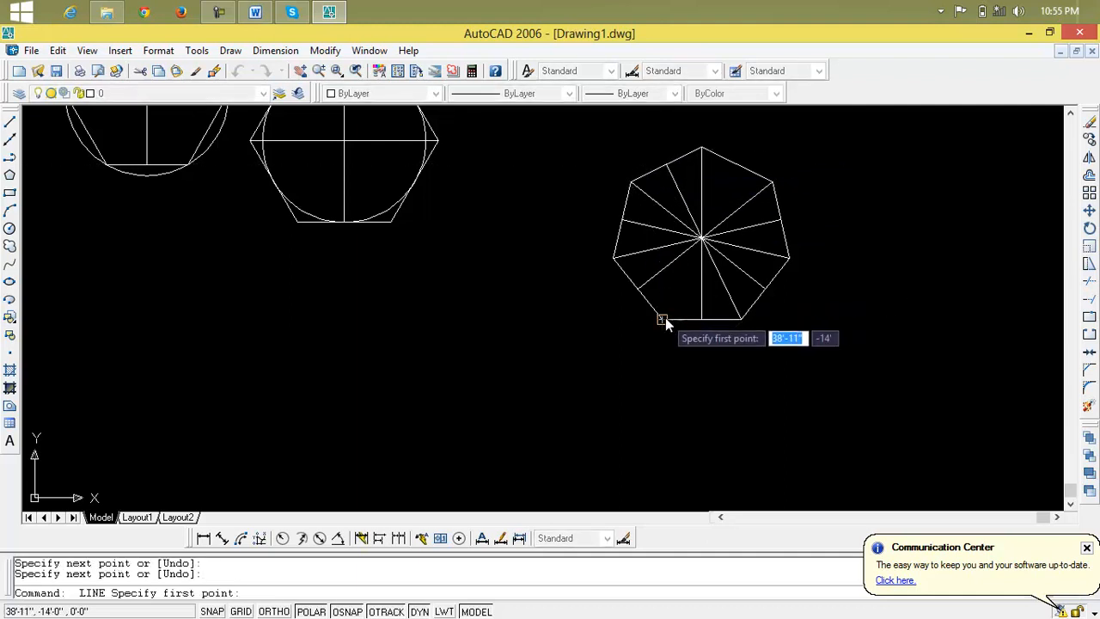
{"action": "left_click", "coordinate": [665, 317]}
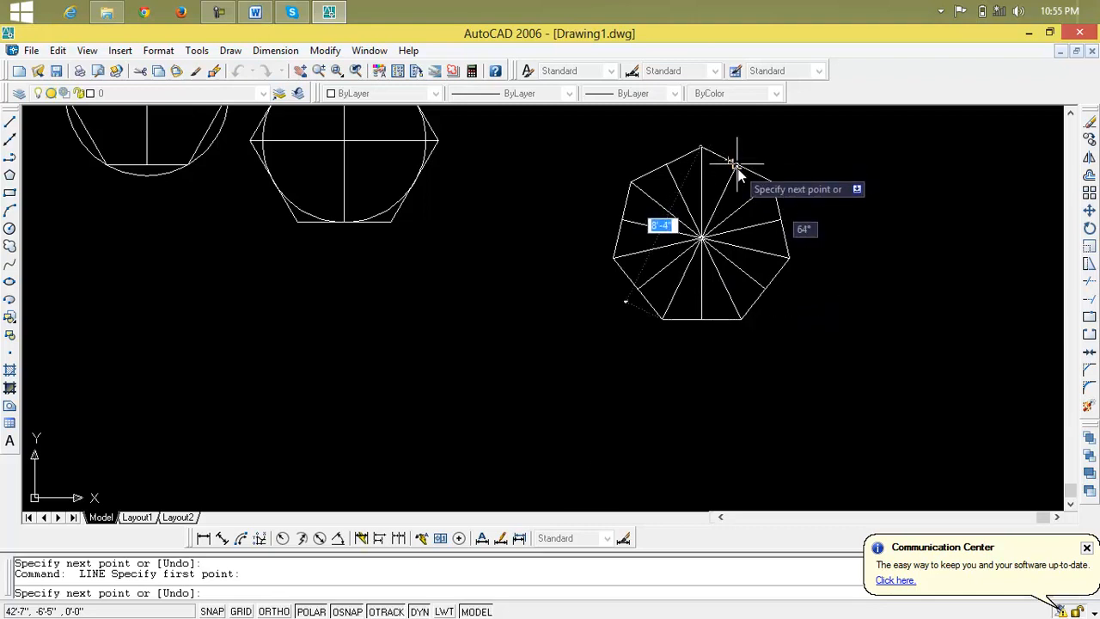
{"action": "left_click", "coordinate": [737, 166]}
{"action": "key", "text": "Return"}
- Draw a circle of radius 4' centred where the heptagon's inner lines cross
{"action": "scroll", "coordinate": [705, 245], "scroll_direction": "up", "scroll_amount": 6}
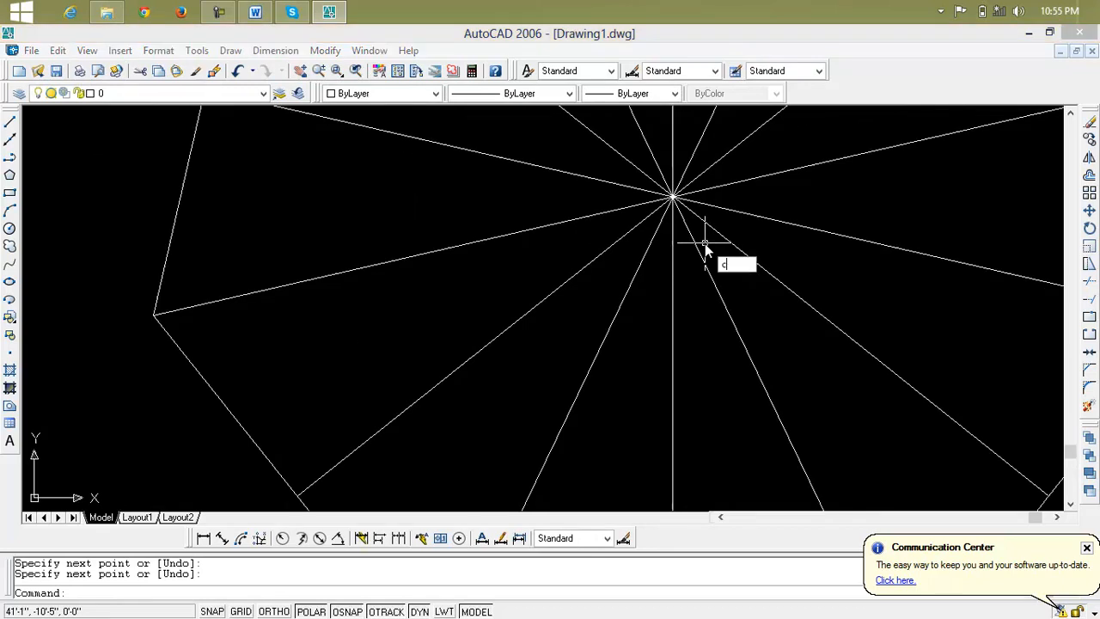
{"action": "type", "text": "c"}
{"action": "key", "text": "Return"}
{"action": "left_click", "coordinate": [672, 198]}
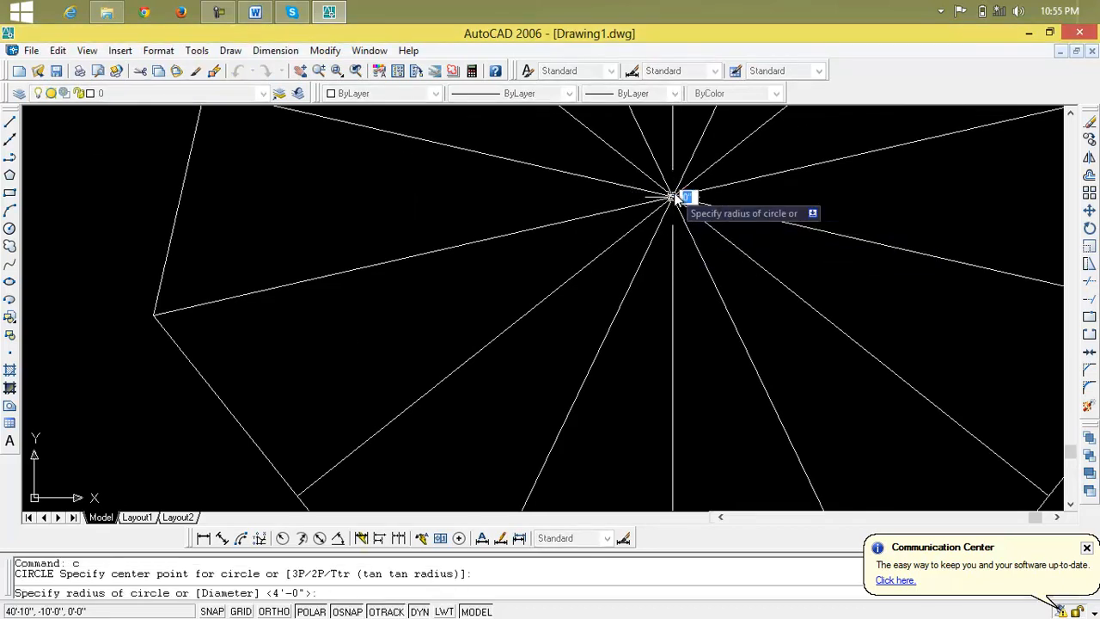
{"action": "scroll", "coordinate": [677, 199], "scroll_direction": "down", "scroll_amount": 6}
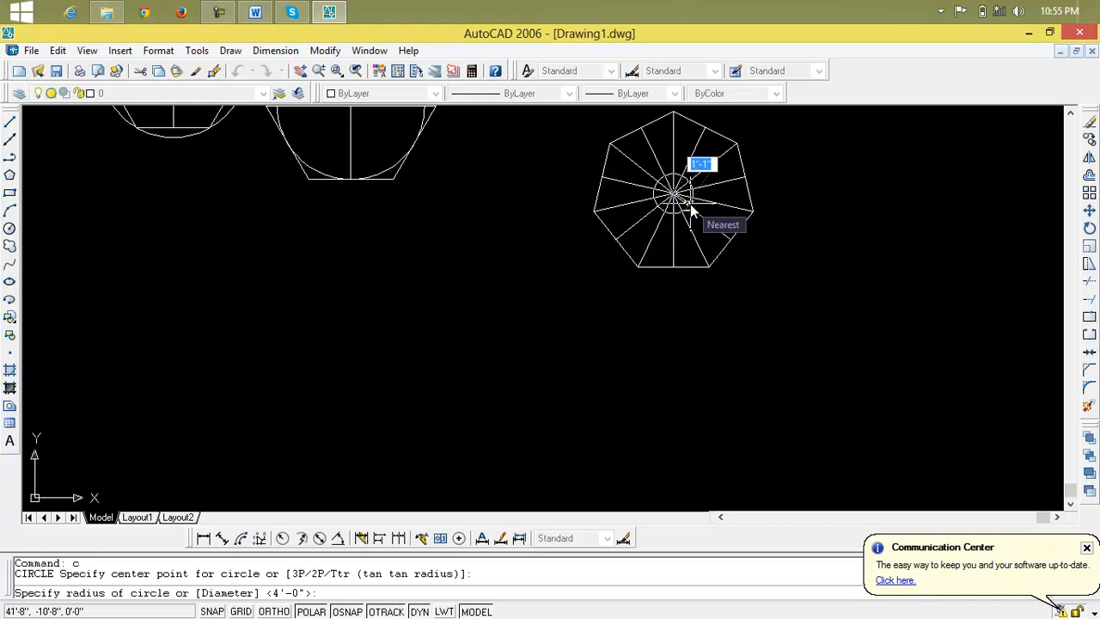
{"action": "type", "text": "4'"}
{"action": "key", "text": "Return"}
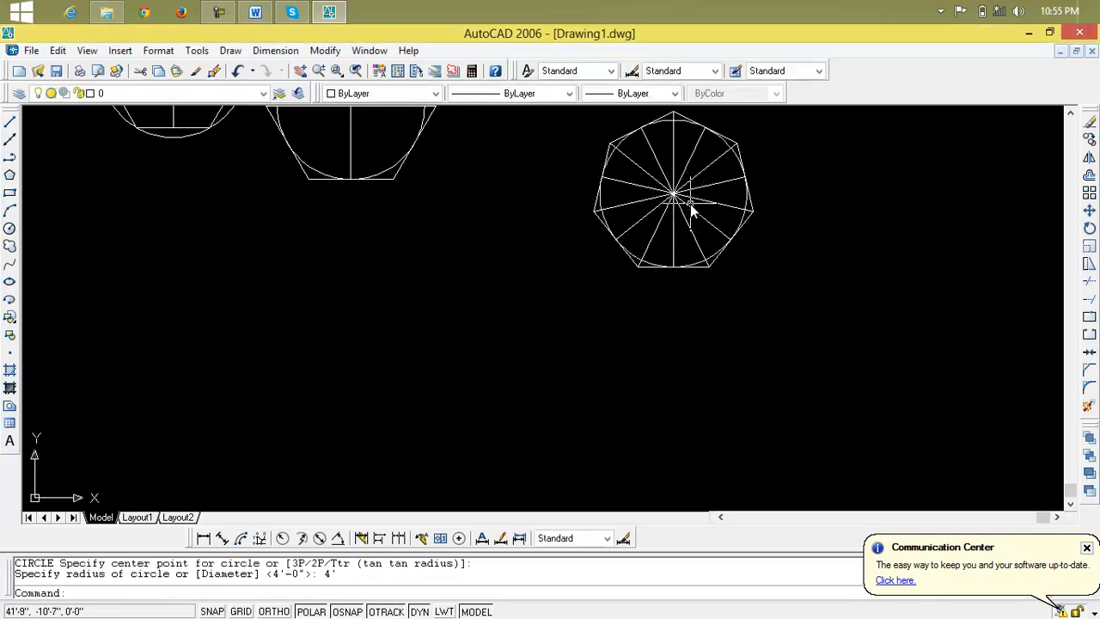
- Erase the seven inner lines of the heptagon, keeping its outline and circle
{"action": "scroll", "coordinate": [692, 208], "scroll_direction": "down", "scroll_amount": 2}
{"action": "scroll", "coordinate": [707, 199], "scroll_direction": "down", "scroll_amount": 2}
{"action": "left_click", "coordinate": [713, 176]}
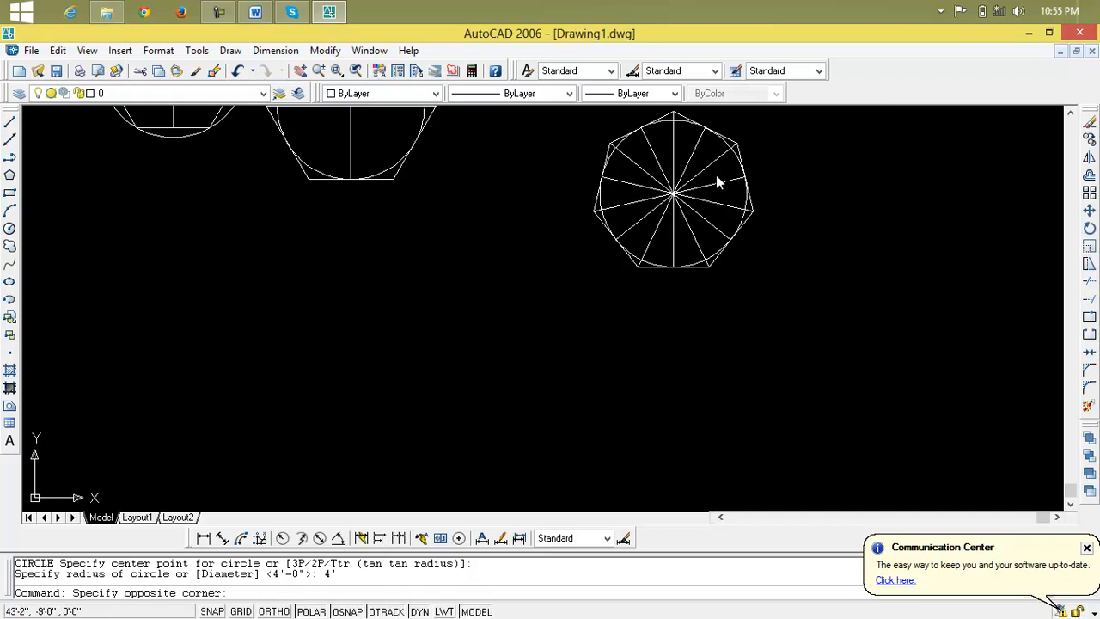
{"action": "left_click", "coordinate": [656, 221]}
{"action": "key", "text": "Delete"}
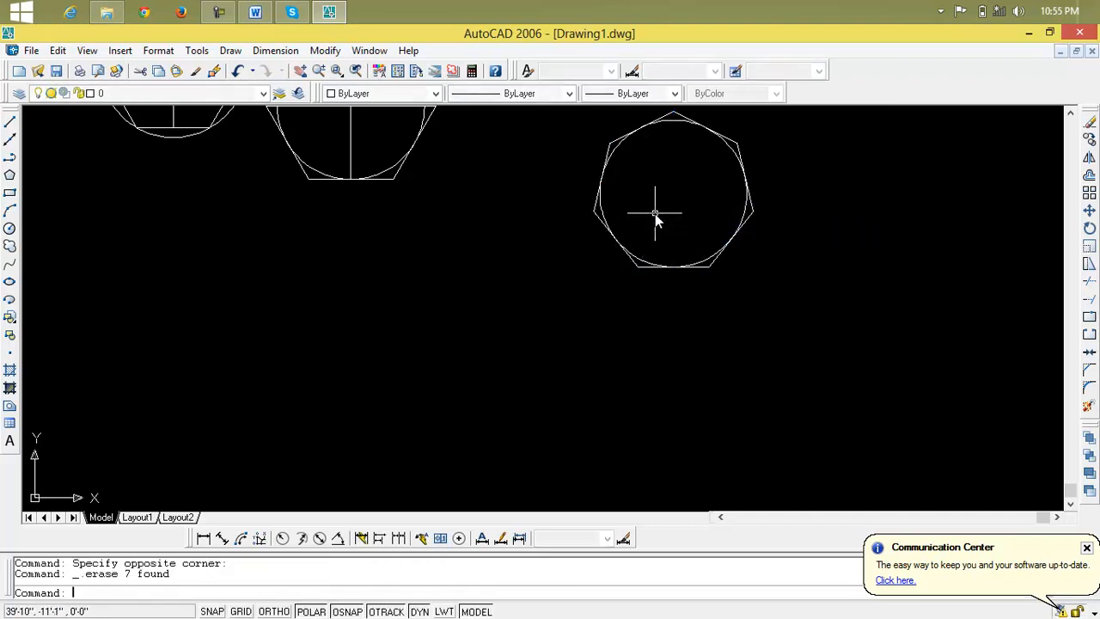
- Add a vertical linear dimension to the heptagon's sloping upper-left side, placed just outside to the left
{"action": "scroll", "coordinate": [656, 212], "scroll_direction": "down", "scroll_amount": 1}
{"action": "middle_click_drag", "start_coordinate": [655, 211], "coordinate": [819, 391]}
{"action": "scroll", "coordinate": [799, 389], "scroll_direction": "up", "scroll_amount": 1}
{"action": "scroll", "coordinate": [710, 370], "scroll_direction": "down", "scroll_amount": 3}
{"action": "mouse_move", "coordinate": [710, 369]}
{"action": "middle_mouse_down"}
{"action": "mouse_move", "coordinate": [754, 304]}
{"action": "mouse_move", "coordinate": [744, 324]}
{"action": "middle_mouse_up"}
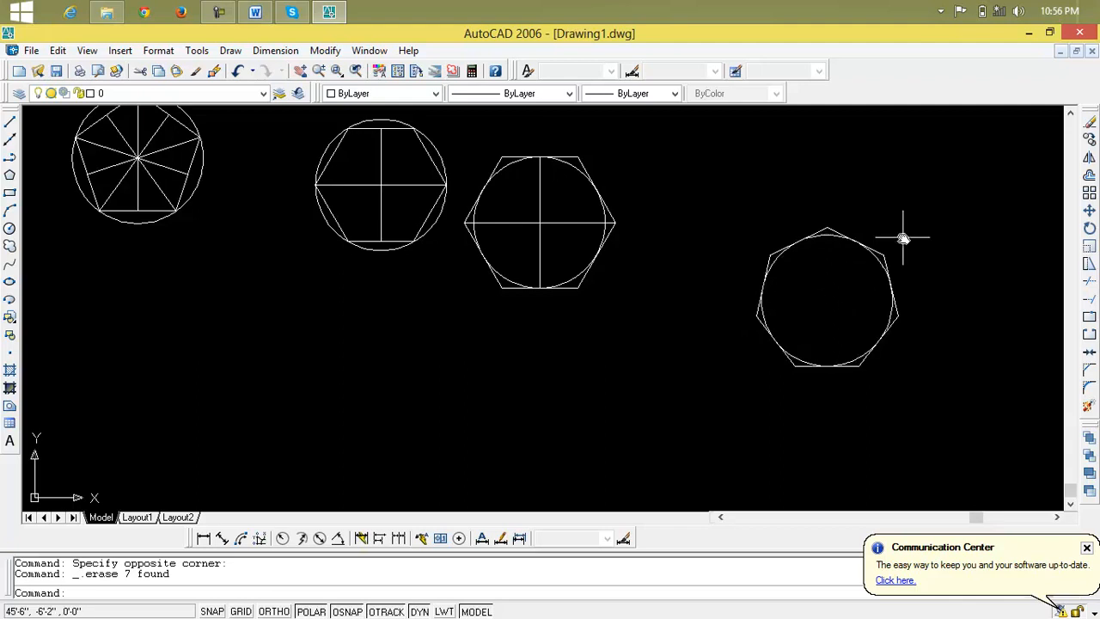
{"action": "middle_click_drag", "start_coordinate": [825, 255], "coordinate": [780, 271]}
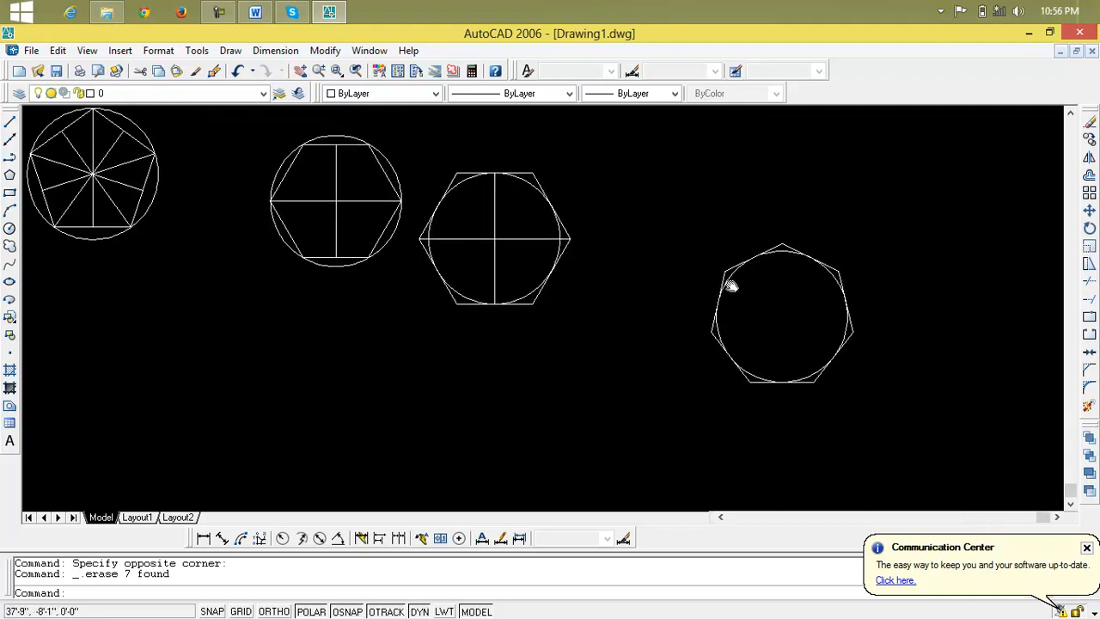
{"action": "left_click", "coordinate": [203, 538]}
{"action": "scroll", "coordinate": [747, 266], "scroll_direction": "up", "scroll_amount": 4}
{"action": "key", "text": "Return"}
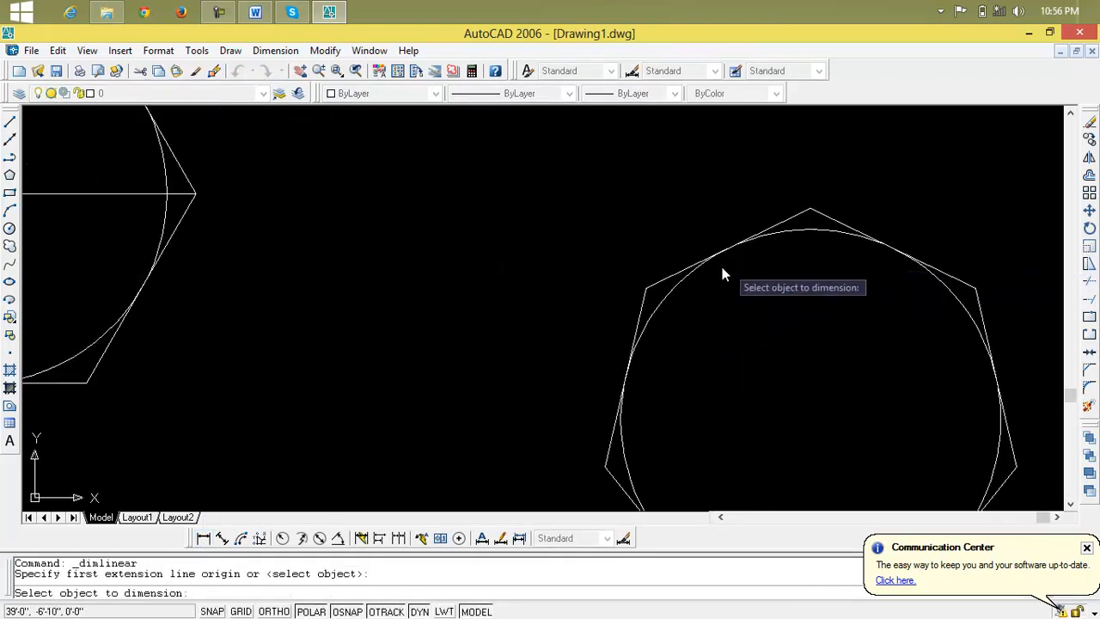
{"action": "left_click", "coordinate": [663, 277]}
{"action": "scroll", "coordinate": [666, 277], "scroll_direction": "up", "scroll_amount": 2}
{"action": "left_click", "coordinate": [608, 212]}
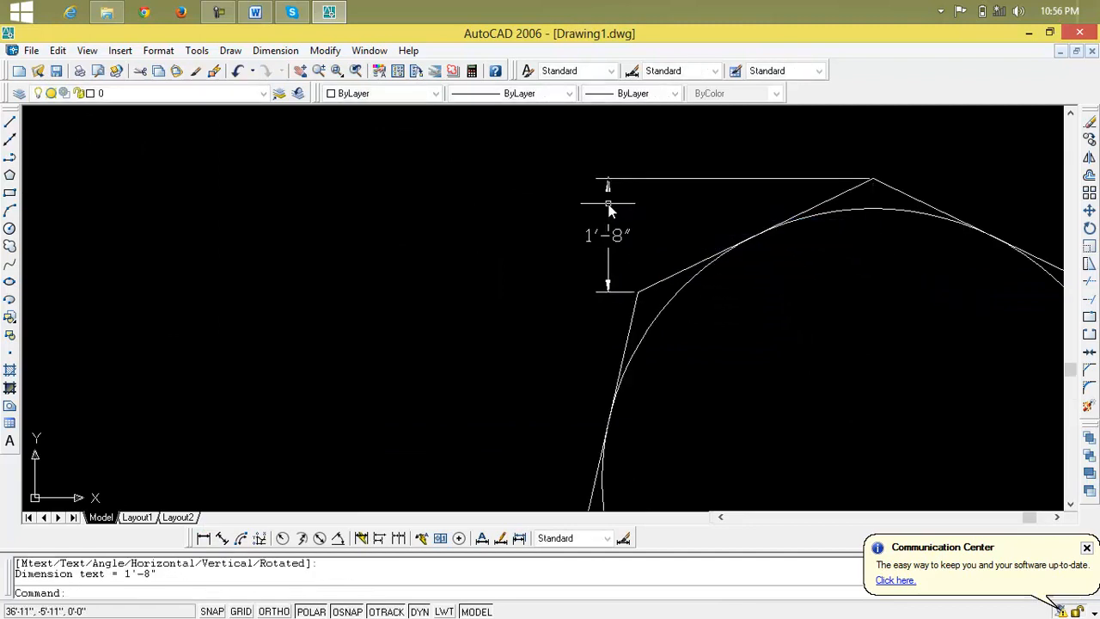
- Add an aligned dimension to the circumscribed hexagon's lower-right side, placed outside the shape
{"action": "scroll", "coordinate": [653, 307], "scroll_direction": "down", "scroll_amount": 4}
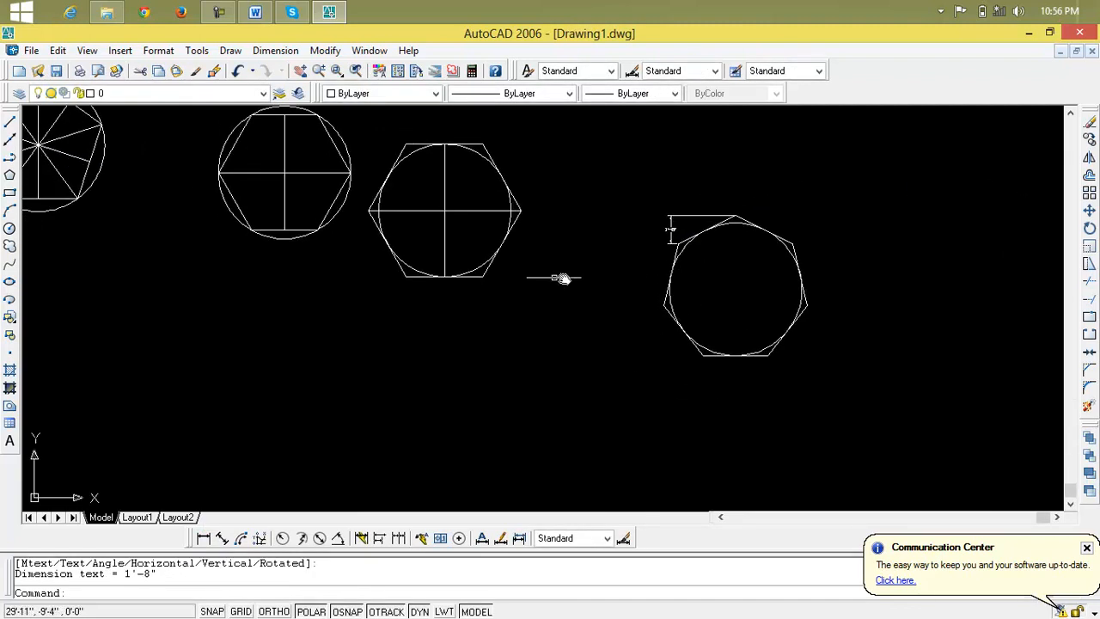
{"action": "left_click", "coordinate": [222, 538]}
{"action": "key", "text": "Return"}
{"action": "left_click", "coordinate": [486, 277]}
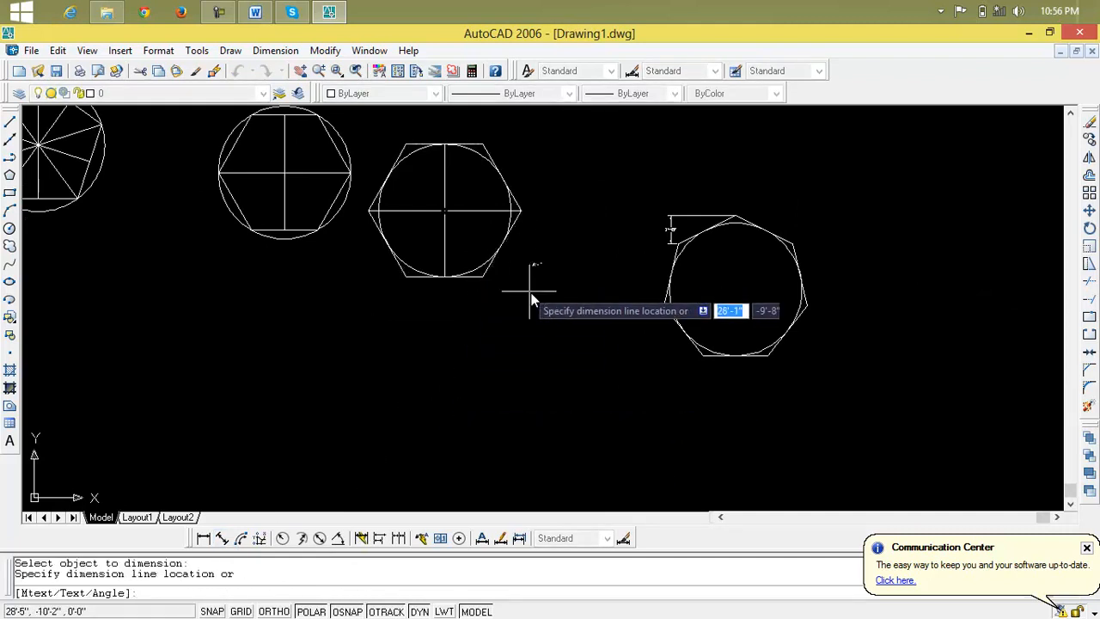
{"action": "left_click", "coordinate": [555, 300]}
{"action": "scroll", "coordinate": [564, 298], "scroll_direction": "up", "scroll_amount": 3}
{"action": "scroll", "coordinate": [564, 297], "scroll_direction": "down", "scroll_amount": 3}
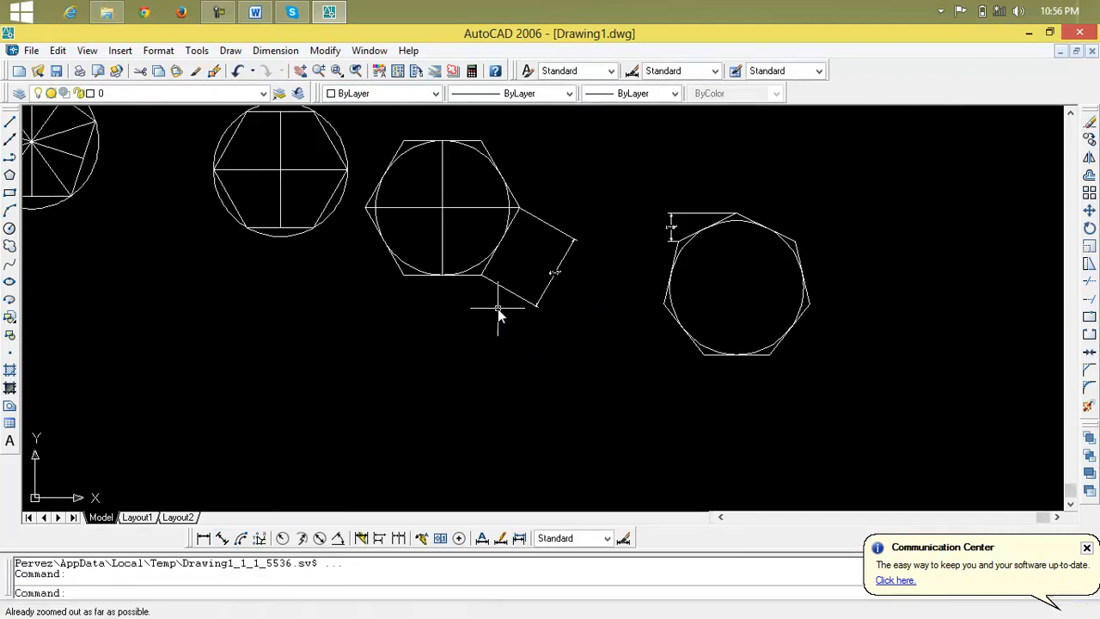
{"action": "scroll", "coordinate": [550, 292], "scroll_direction": "up", "scroll_amount": 3}
{"action": "scroll", "coordinate": [582, 223], "scroll_direction": "down", "scroll_amount": 5}
{"action": "right_click", "coordinate": [431, 280]}
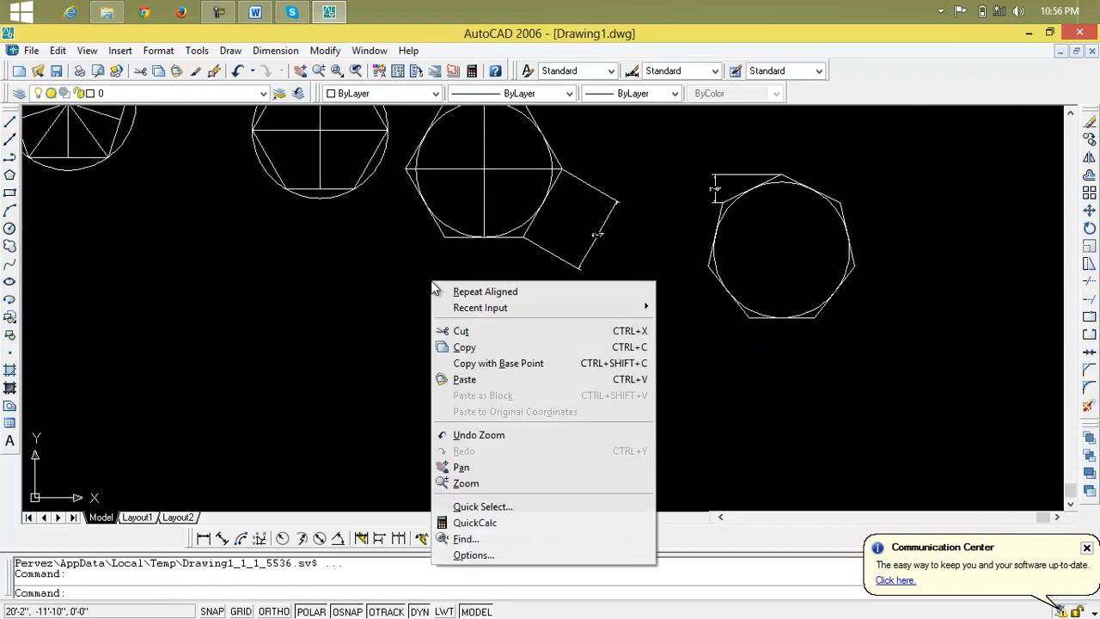
{"action": "left_click", "coordinate": [390, 282]}
{"action": "left_click", "coordinate": [390, 283]}
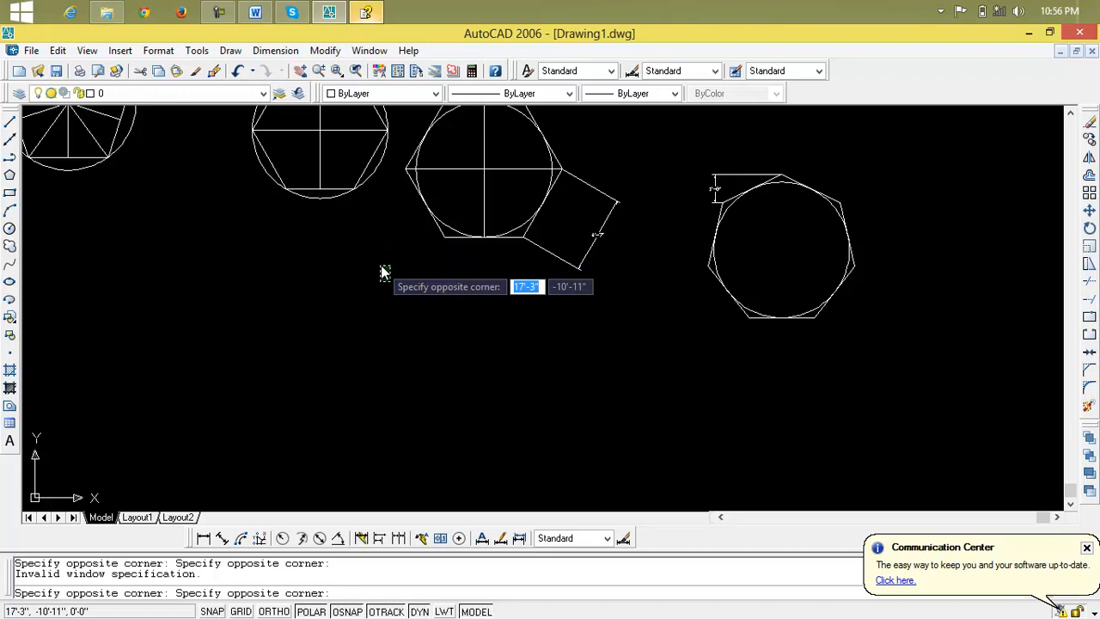
{"action": "key", "text": "Escape"}
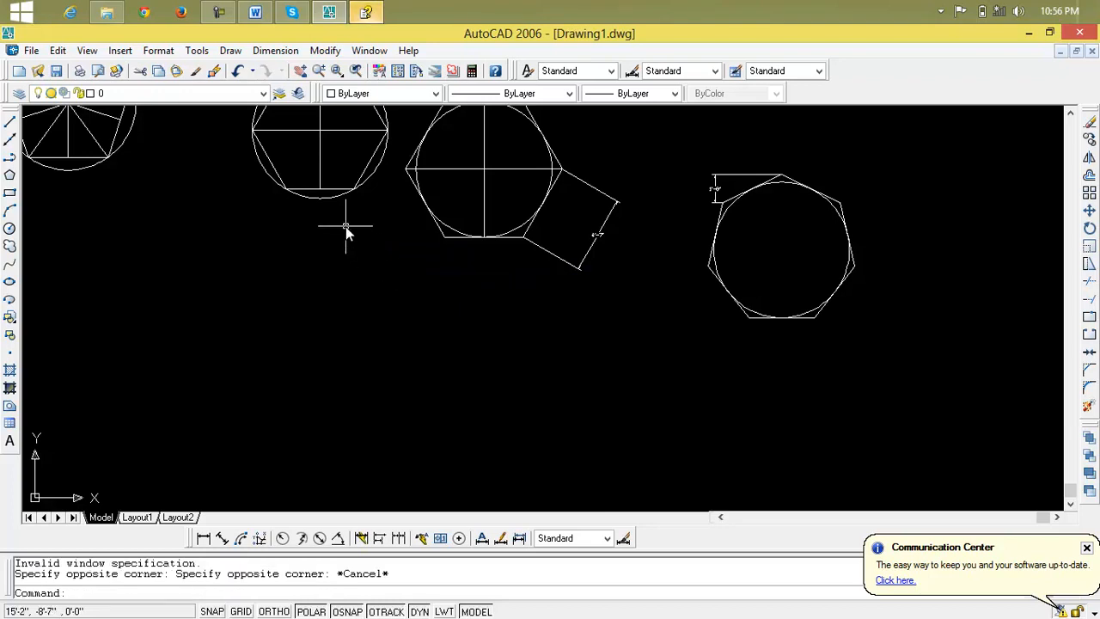
- Add an aligned dimension to the inscribed hexagon's lower-left side, placed outside its circle
{"action": "left_click", "coordinate": [222, 538]}
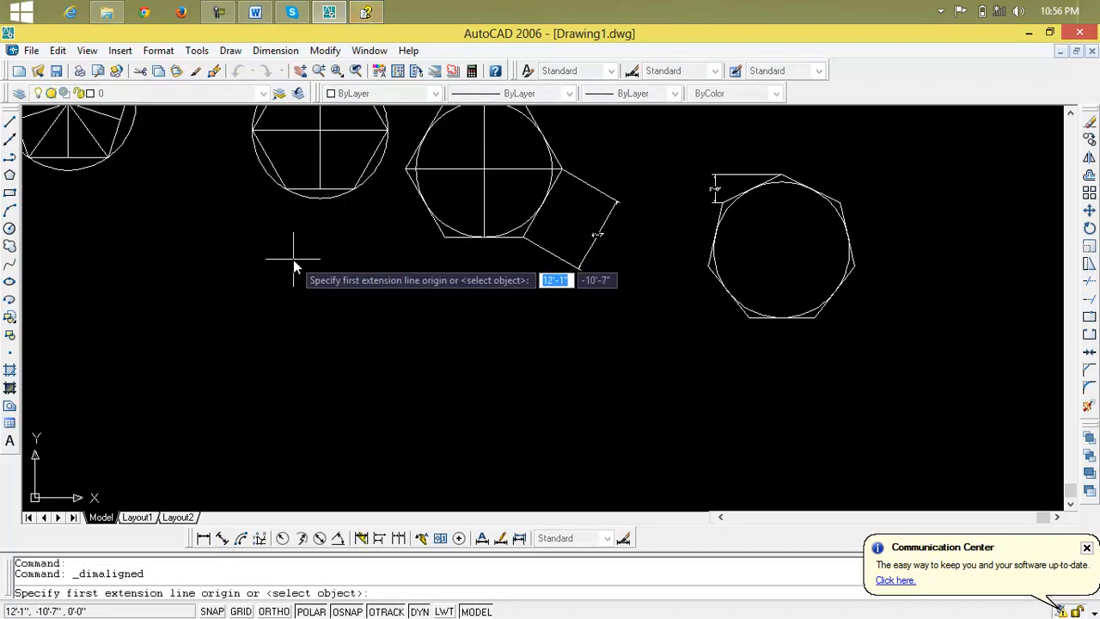
{"action": "left_click", "coordinate": [277, 178]}
{"action": "left_click", "coordinate": [219, 204]}
{"action": "scroll", "coordinate": [215, 200], "scroll_direction": "up", "scroll_amount": 5}
{"action": "scroll", "coordinate": [215, 198], "scroll_direction": "down", "scroll_amount": 2}
{"action": "mouse_move", "coordinate": [215, 198]}
{"action": "middle_mouse_down"}
{"action": "mouse_move", "coordinate": [229, 298]}
{"action": "mouse_move", "coordinate": [443, 372]}
{"action": "mouse_move", "coordinate": [369, 306]}
{"action": "mouse_move", "coordinate": [267, 267]}
{"action": "middle_mouse_up"}
{"action": "scroll", "coordinate": [257, 302], "scroll_direction": "down", "scroll_amount": 4}
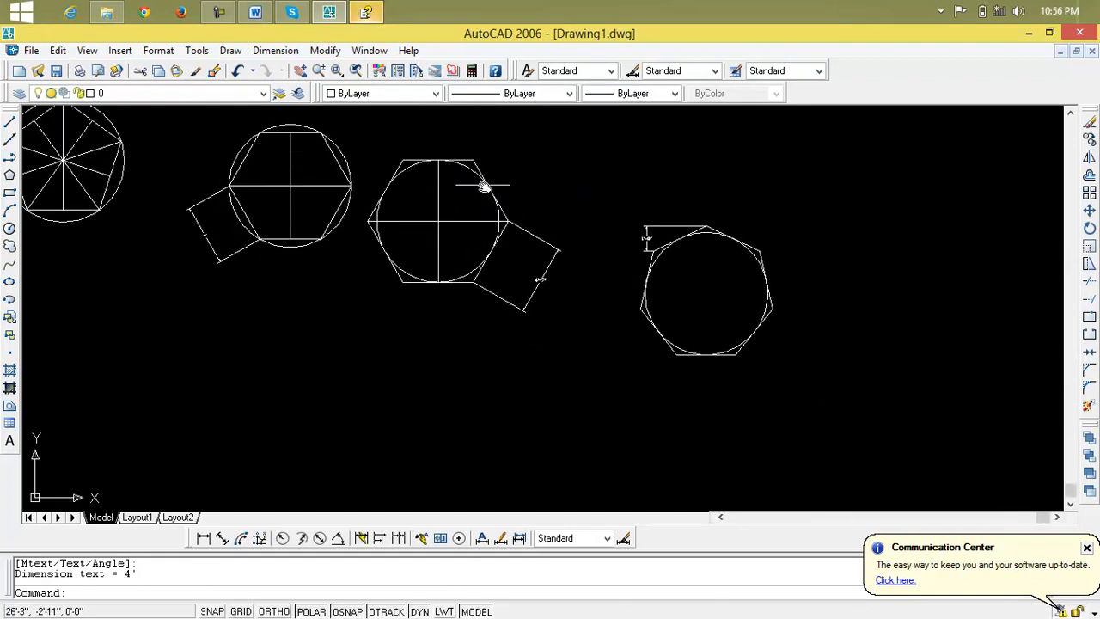
- Draw a five-sided polygon by edge, entering 2' as first endpoint and picking the second beside the heptagon's right corner, edge about 35'-8" long
{"action": "middle_click_drag", "start_coordinate": [536, 270], "coordinate": [443, 251]}
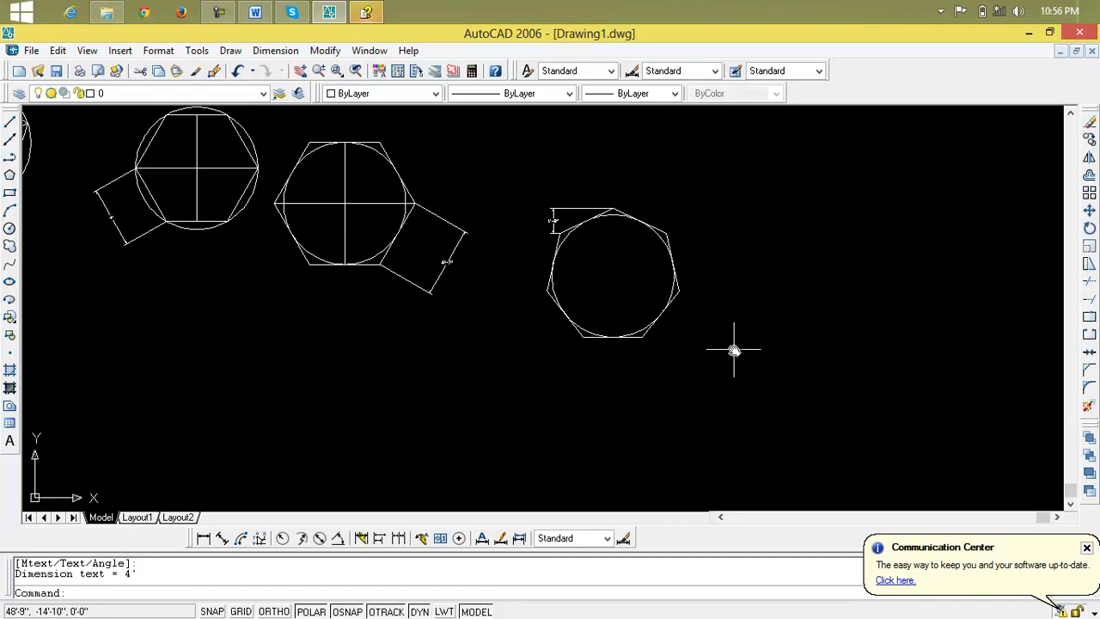
{"action": "scroll", "coordinate": [734, 350], "scroll_direction": "down", "scroll_amount": 1}
{"action": "middle_click_drag", "start_coordinate": [734, 350], "coordinate": [525, 366]}
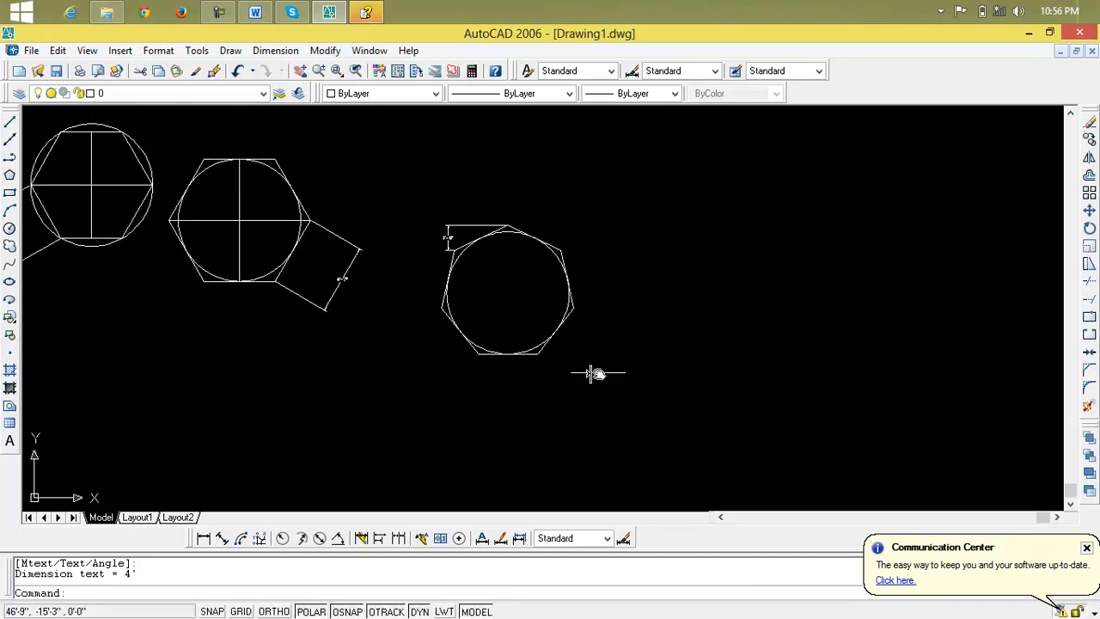
{"action": "key", "text": "Escape"}
{"action": "key", "text": "Escape"}
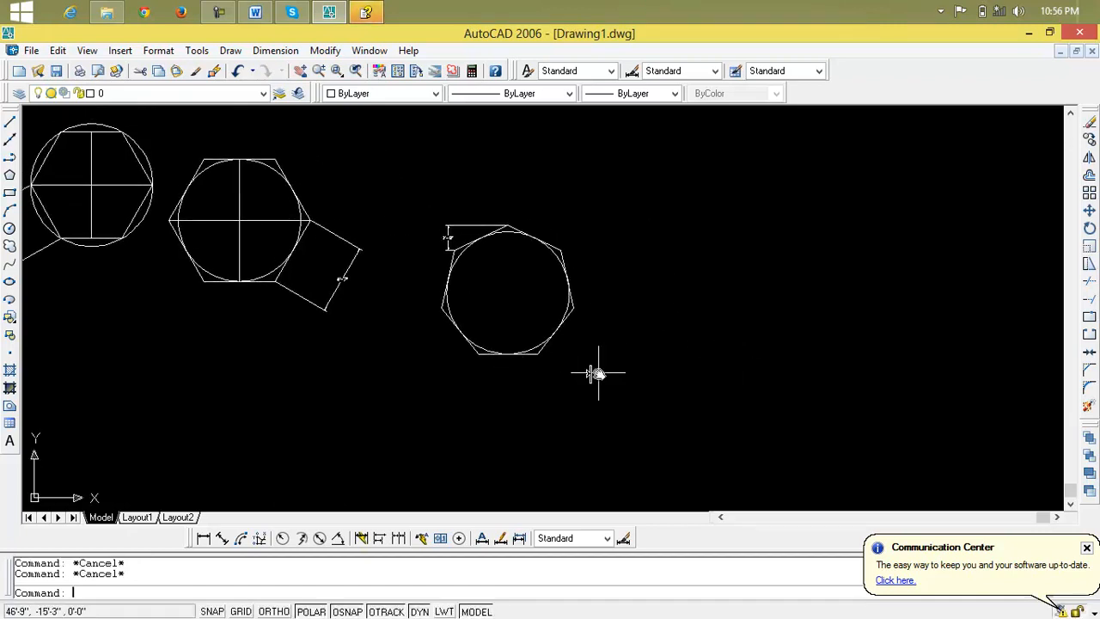
{"action": "left_click", "coordinate": [18, 176]}
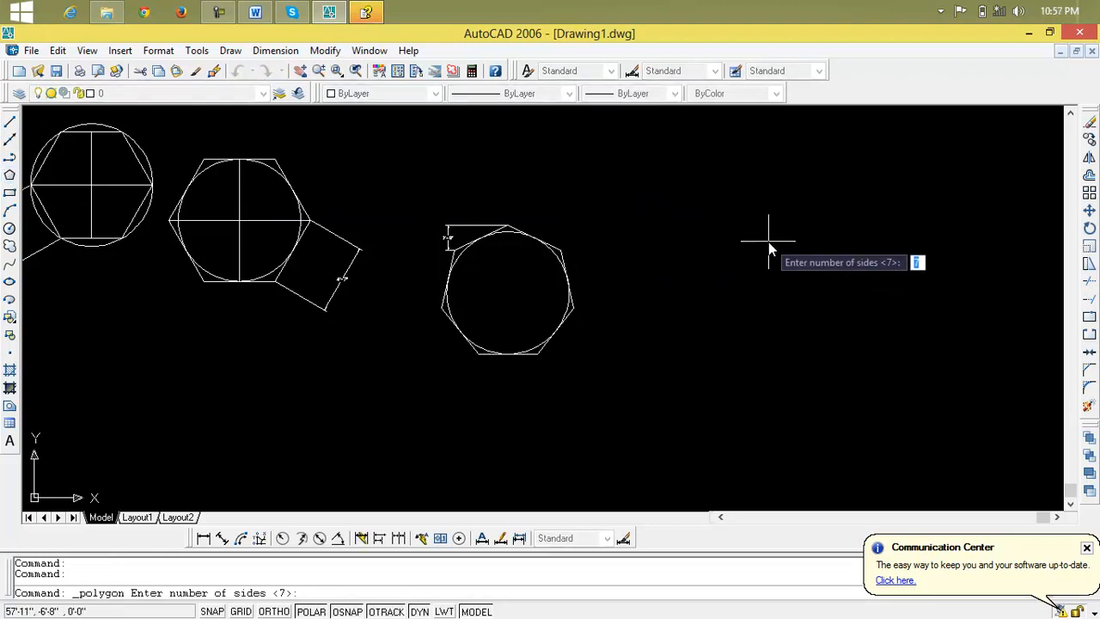
{"action": "type", "text": "5"}
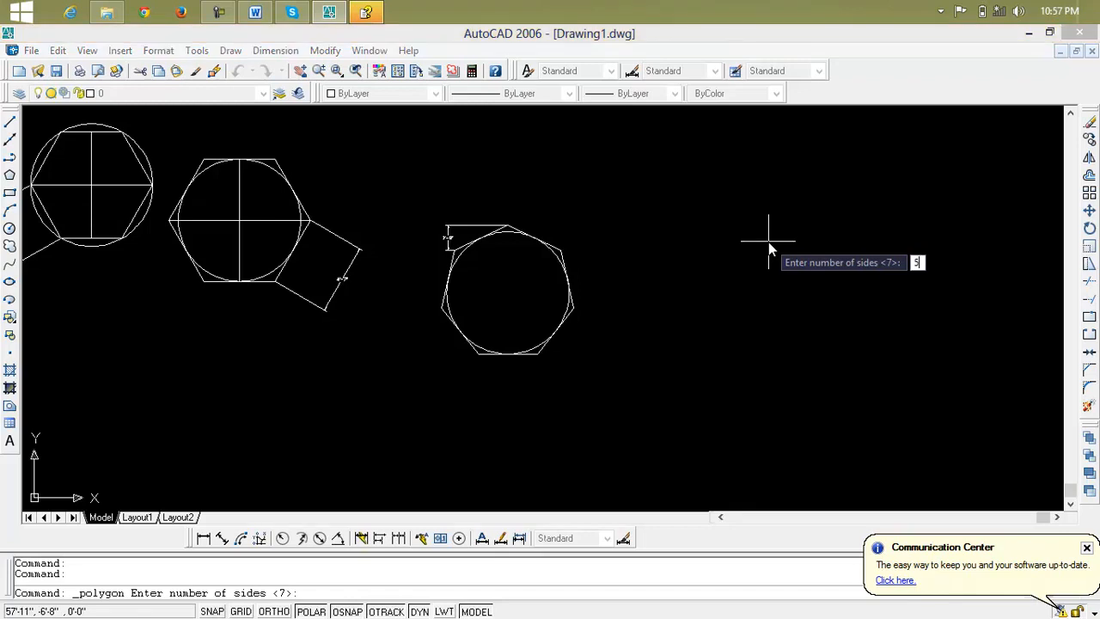
{"action": "key", "text": "Return"}
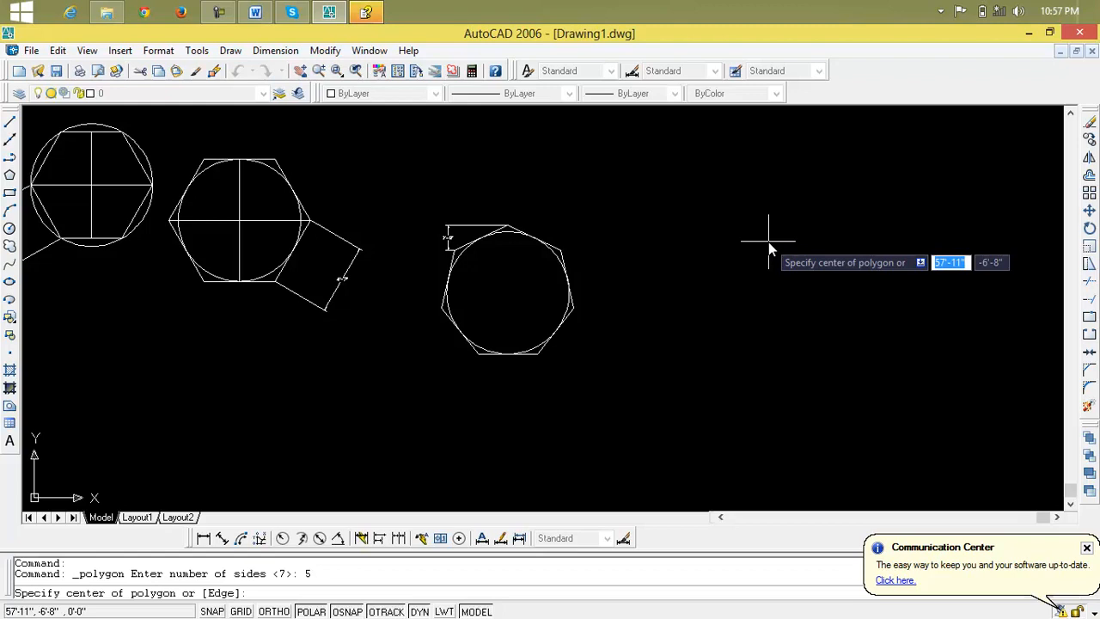
{"action": "type", "text": "e"}
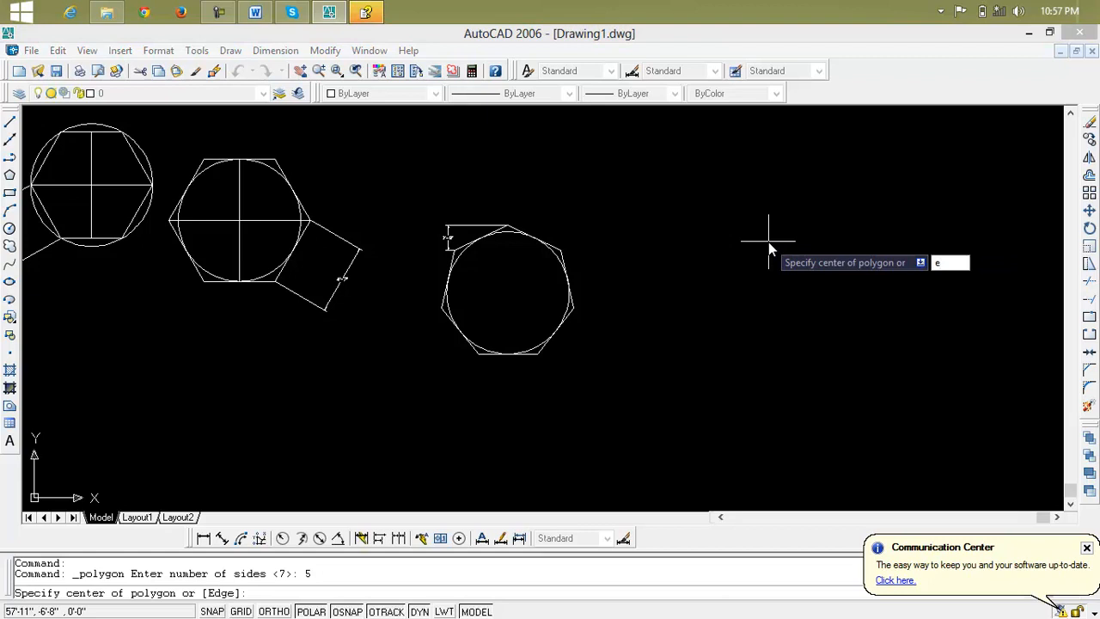
{"action": "key", "text": "Return"}
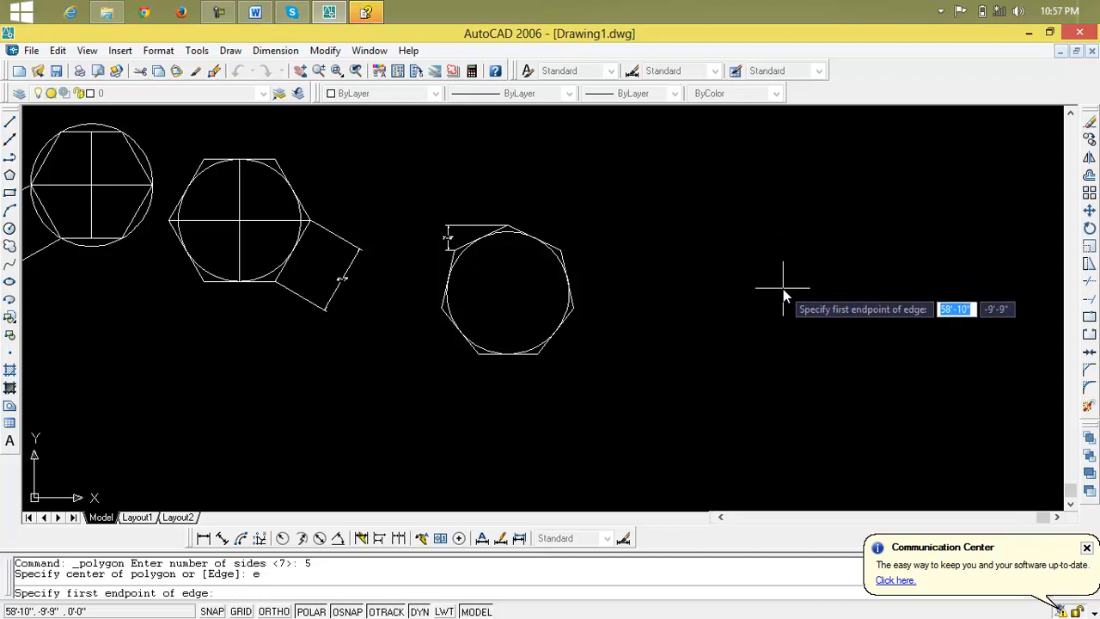
{"action": "type", "text": "2"}
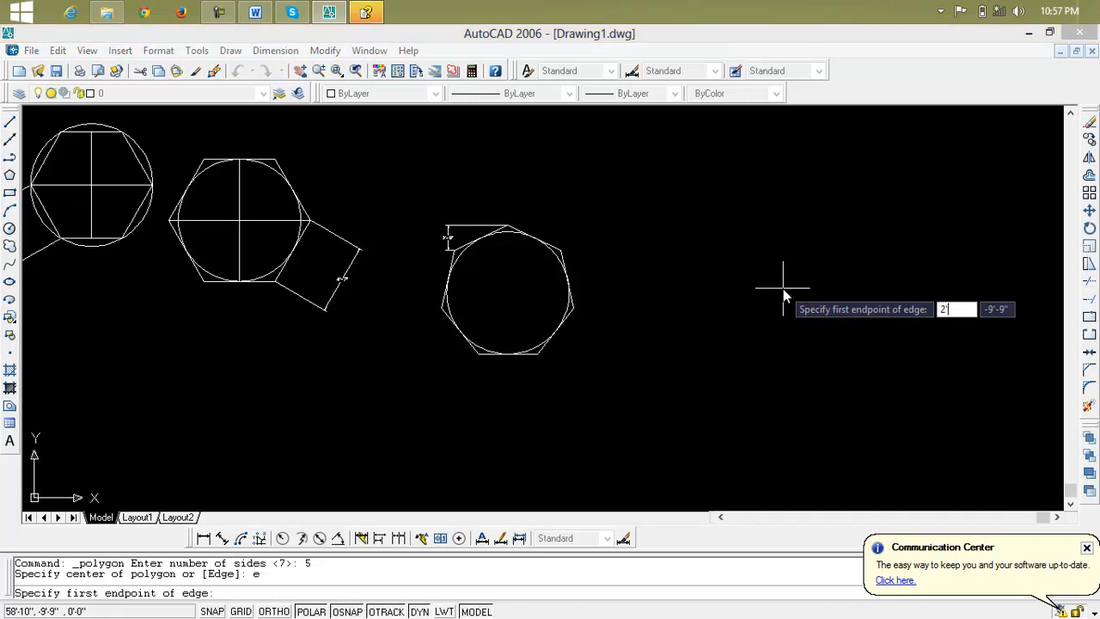
{"action": "type", "text": "'"}
{"action": "key", "text": "Return"}
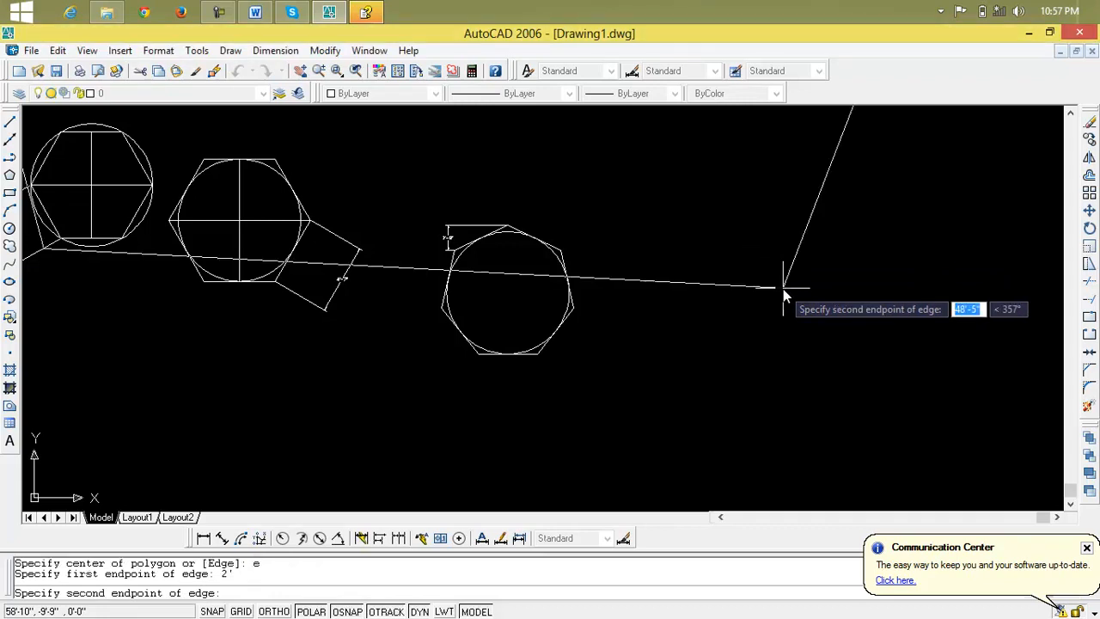
{"action": "scroll", "coordinate": [767, 288], "scroll_direction": "up", "scroll_amount": 2}
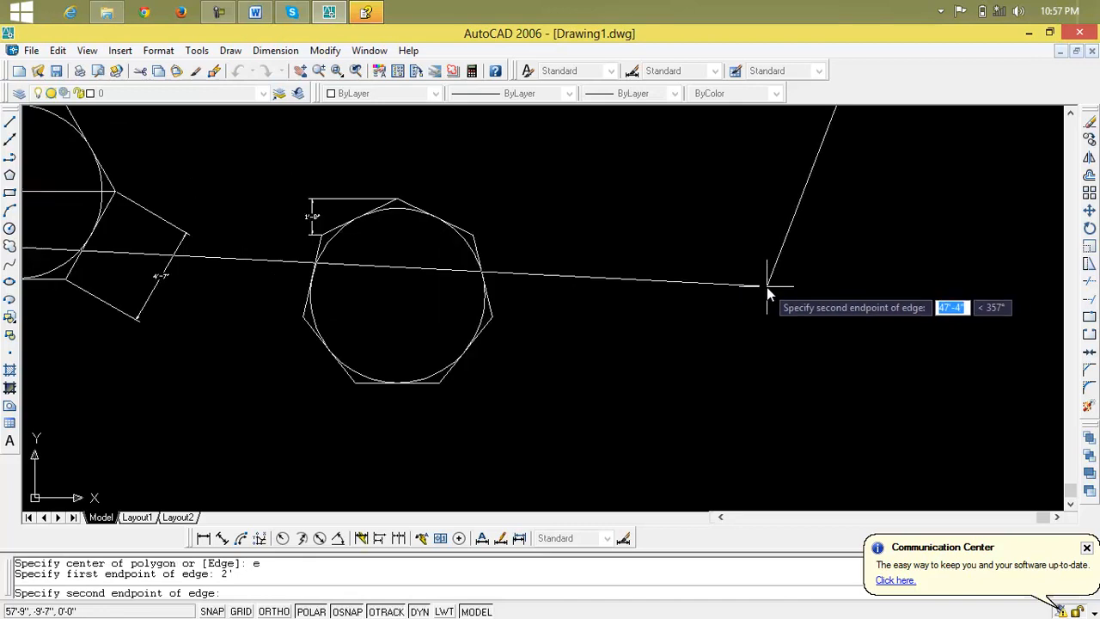
{"action": "scroll", "coordinate": [628, 233], "scroll_direction": "up", "scroll_amount": 2}
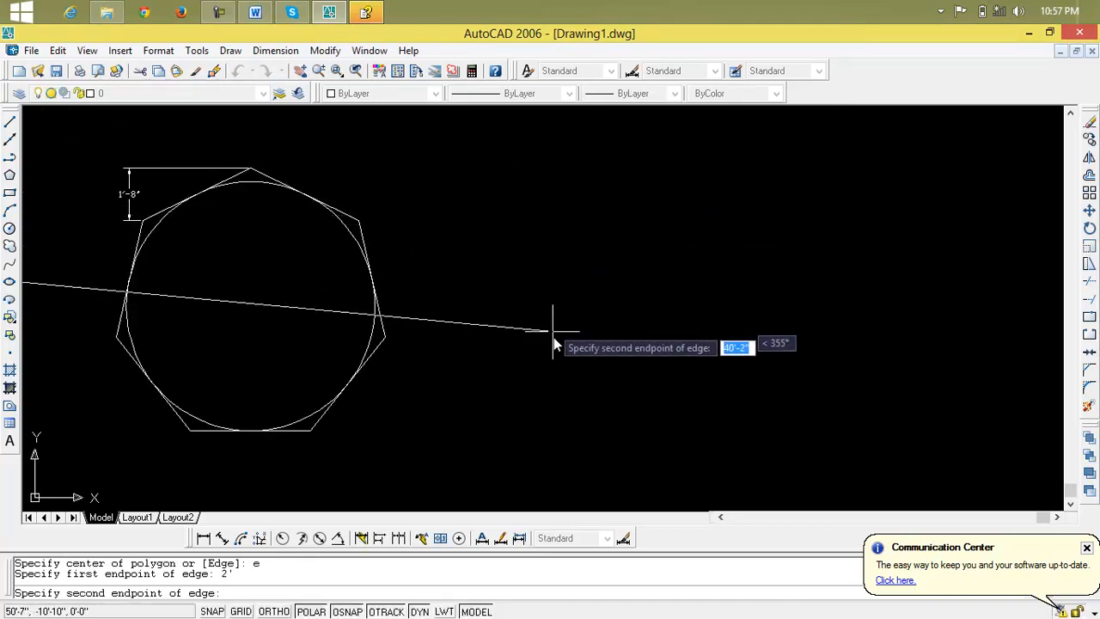
{"action": "left_click", "coordinate": [407, 338]}
{"action": "middle_click_drag", "start_coordinate": [559, 348], "coordinate": [840, 507]}
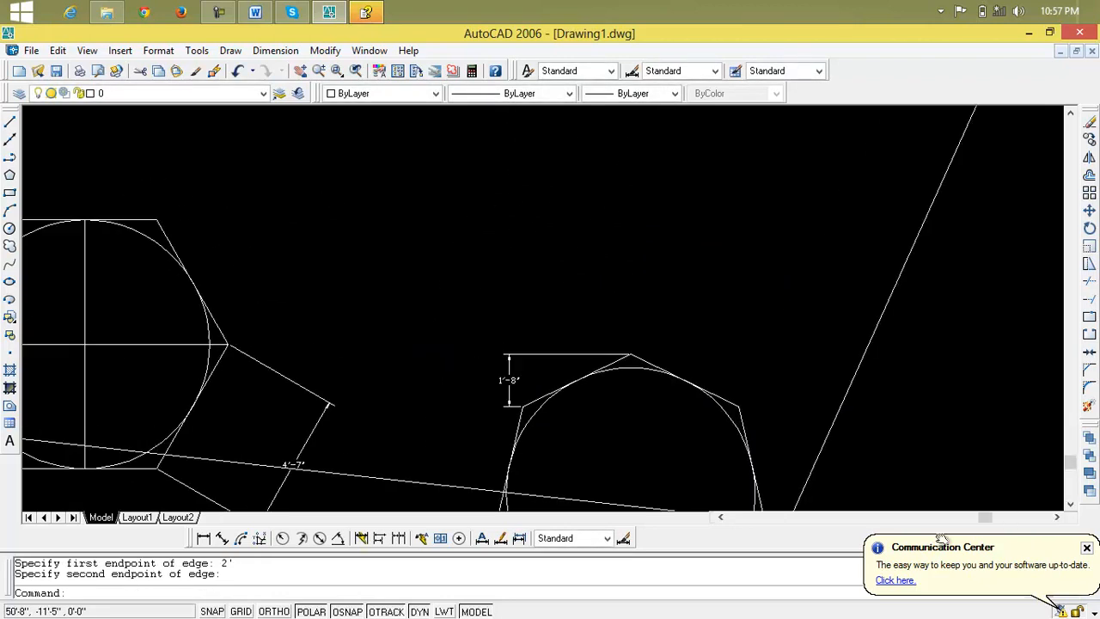
{"action": "scroll", "coordinate": [790, 472], "scroll_direction": "down", "scroll_amount": 2}
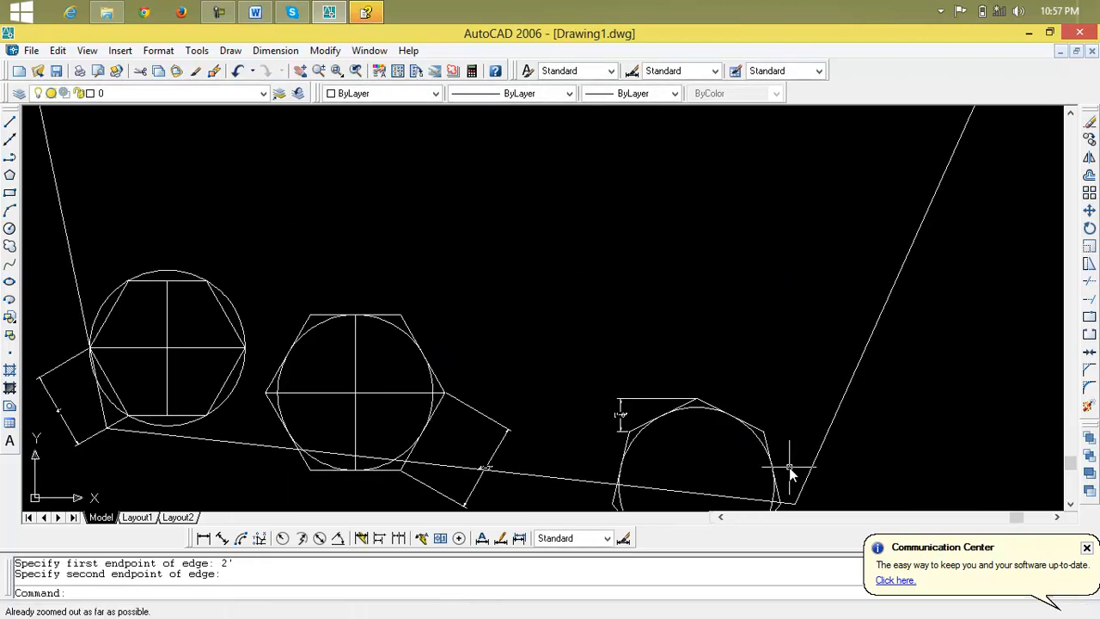
- Add an aligned dimension to the large pentagon's lower-right side, placed outside the shape
{"action": "type", "text": "z"}
{"action": "key", "text": "Return"}
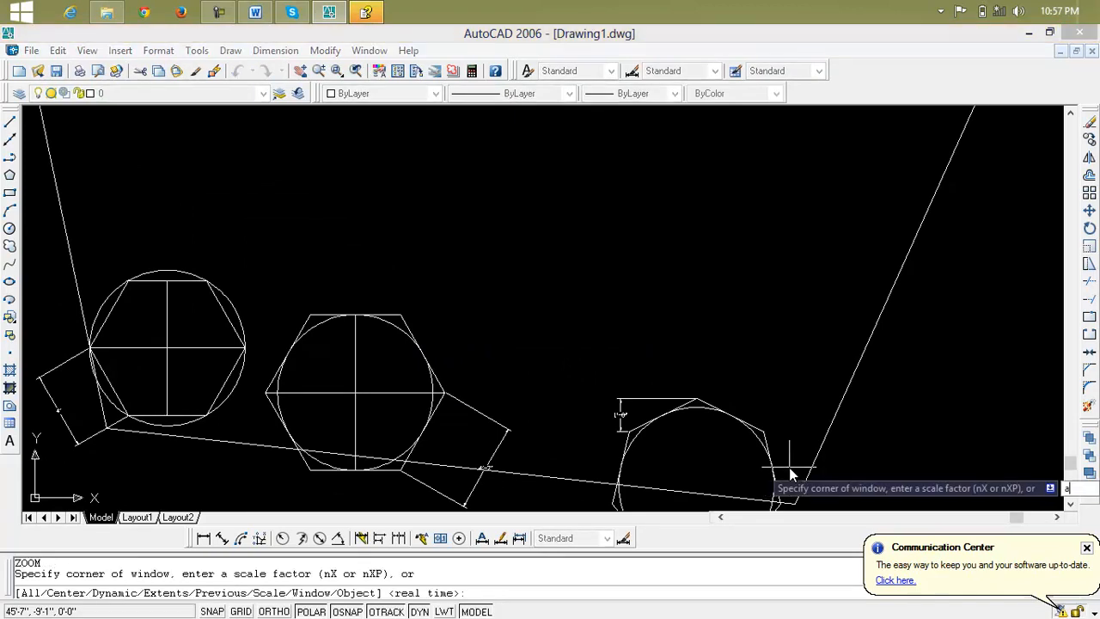
{"action": "type", "text": "a"}
{"action": "key", "text": "Return"}
{"action": "scroll", "coordinate": [791, 473], "scroll_direction": "down", "scroll_amount": 2}
{"action": "middle_click_drag", "start_coordinate": [768, 441], "coordinate": [538, 304]}
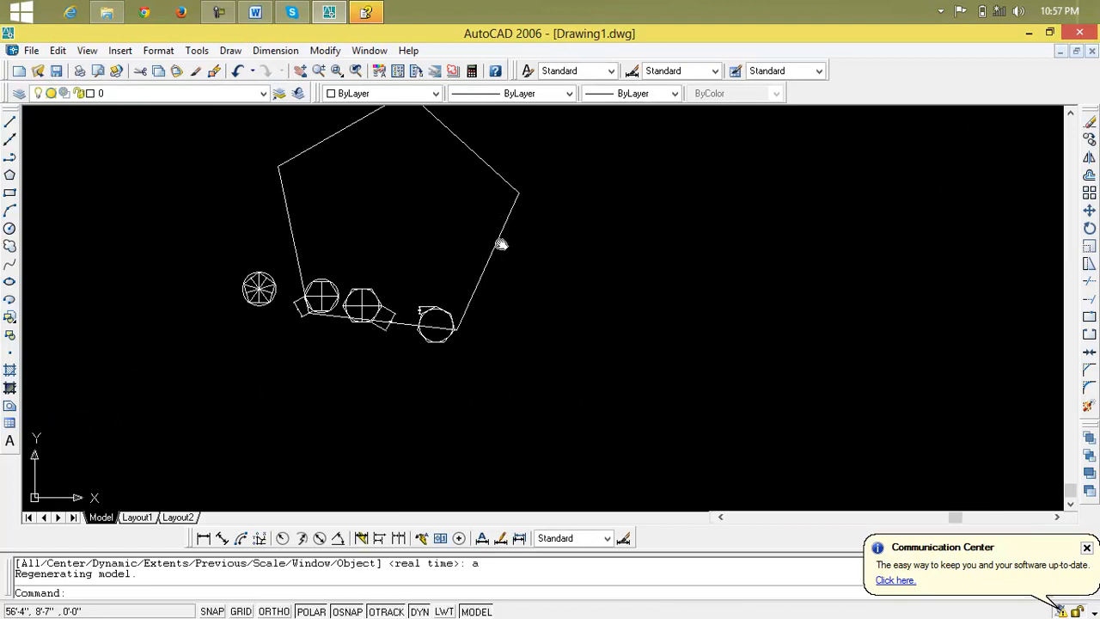
{"action": "left_click", "coordinate": [204, 539]}
{"action": "left_click", "coordinate": [223, 540]}
{"action": "key", "text": "Return"}
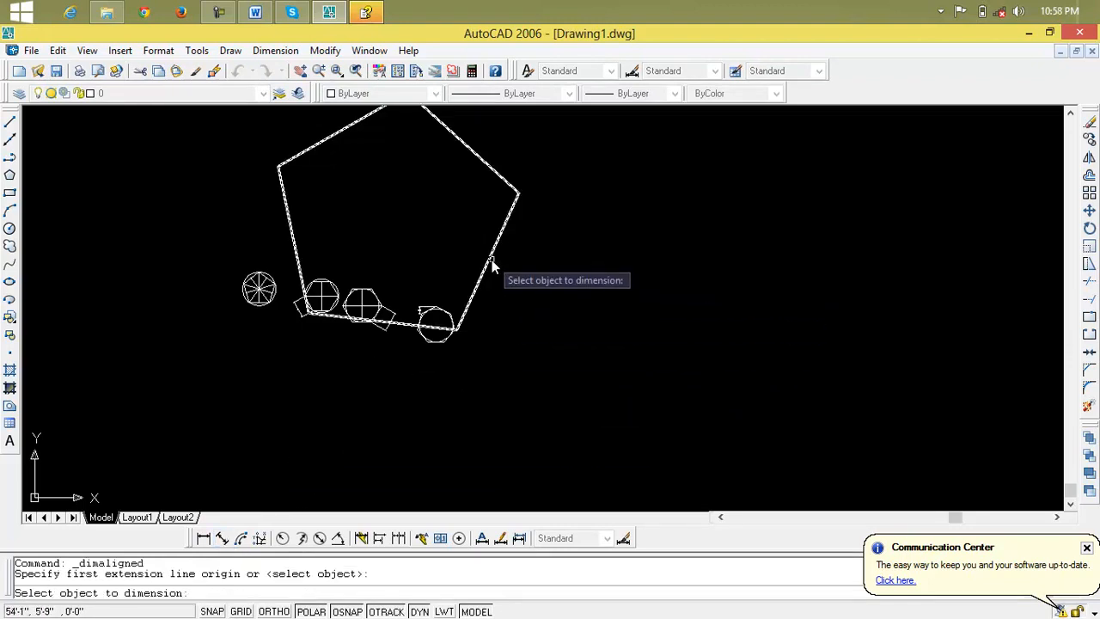
{"action": "left_click", "coordinate": [492, 260]}
{"action": "left_click", "coordinate": [555, 300]}
{"action": "scroll", "coordinate": [555, 298], "scroll_direction": "up", "scroll_amount": 5}
{"action": "scroll", "coordinate": [585, 232], "scroll_direction": "up", "scroll_amount": 3}
{"action": "scroll", "coordinate": [678, 300], "scroll_direction": "down", "scroll_amount": 10}
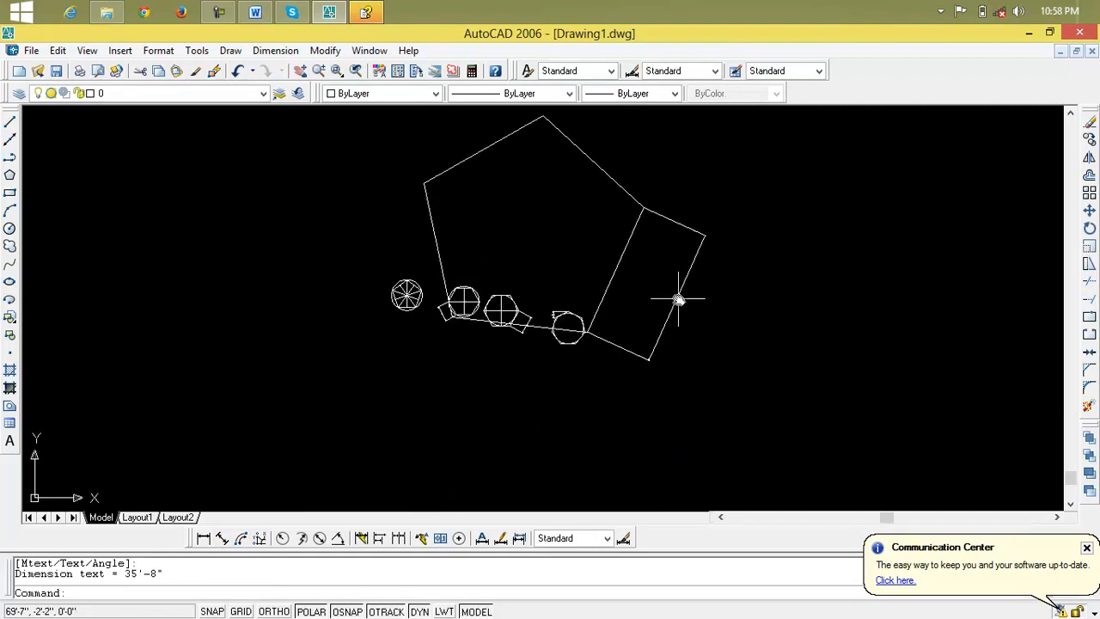
- Erase the large pentagon with its dimension and all the remaining polygons, circles and dimensions
{"action": "left_click", "coordinate": [708, 201]}
{"action": "left_click", "coordinate": [548, 245]}
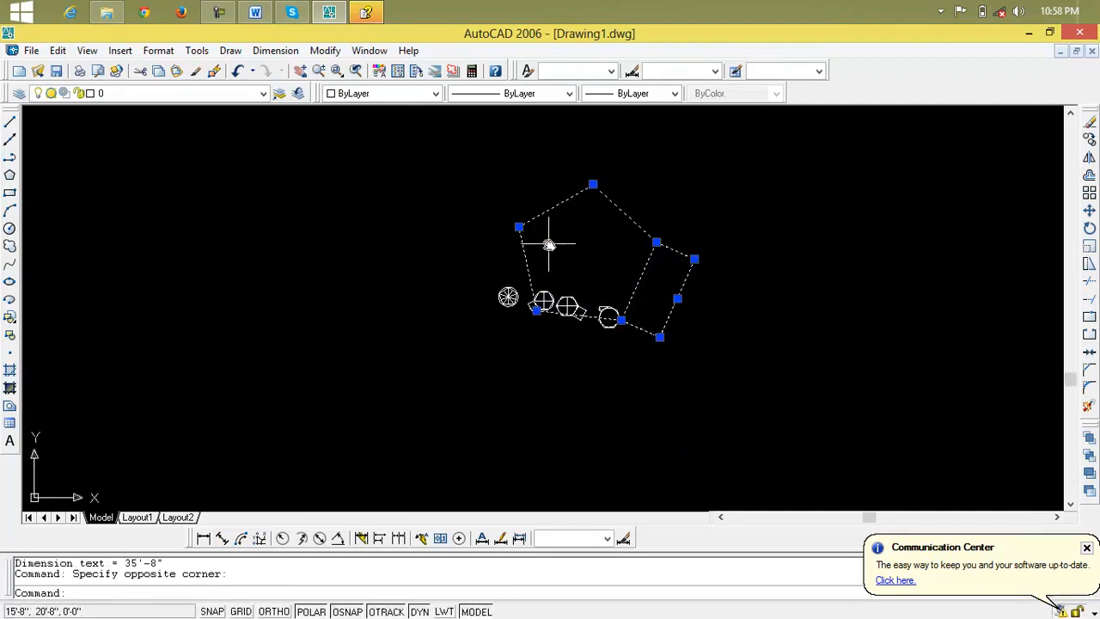
{"action": "key", "text": "Delete"}
{"action": "left_click", "coordinate": [722, 268]}
{"action": "left_click", "coordinate": [442, 345]}
{"action": "key", "text": "Delete"}
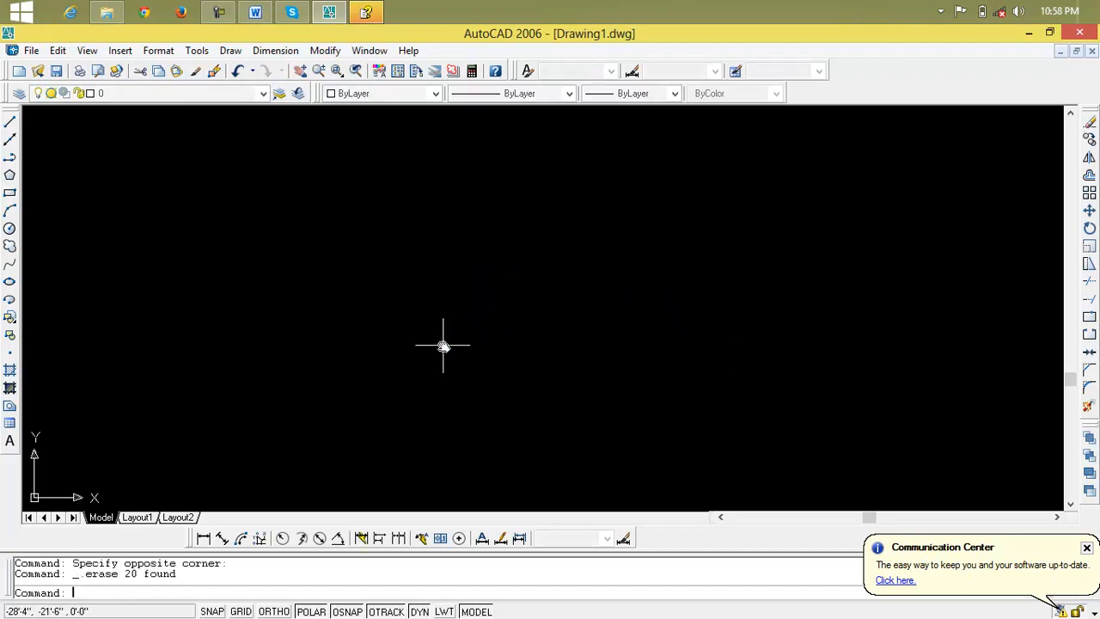
{"action": "left_click", "coordinate": [215, 12]}
{"action": "left_click", "coordinate": [963, 576]}
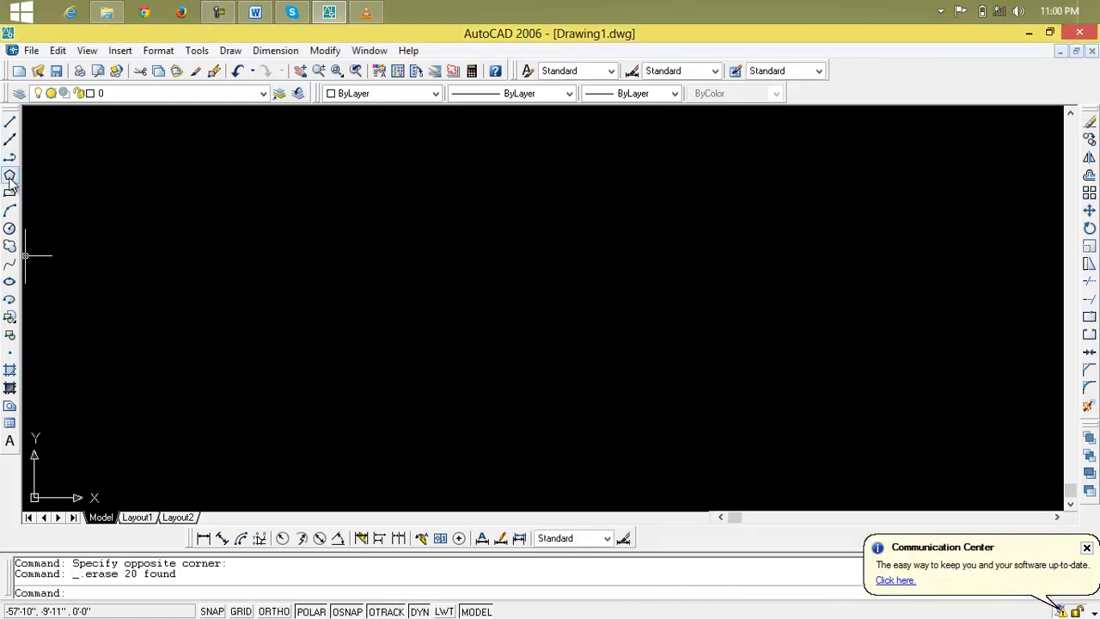
- Draw a five-sided polygon by edge from a freely picked first endpoint, with Ortho on and a horizontal edge of 4'
{"action": "left_click", "coordinate": [9, 176]}
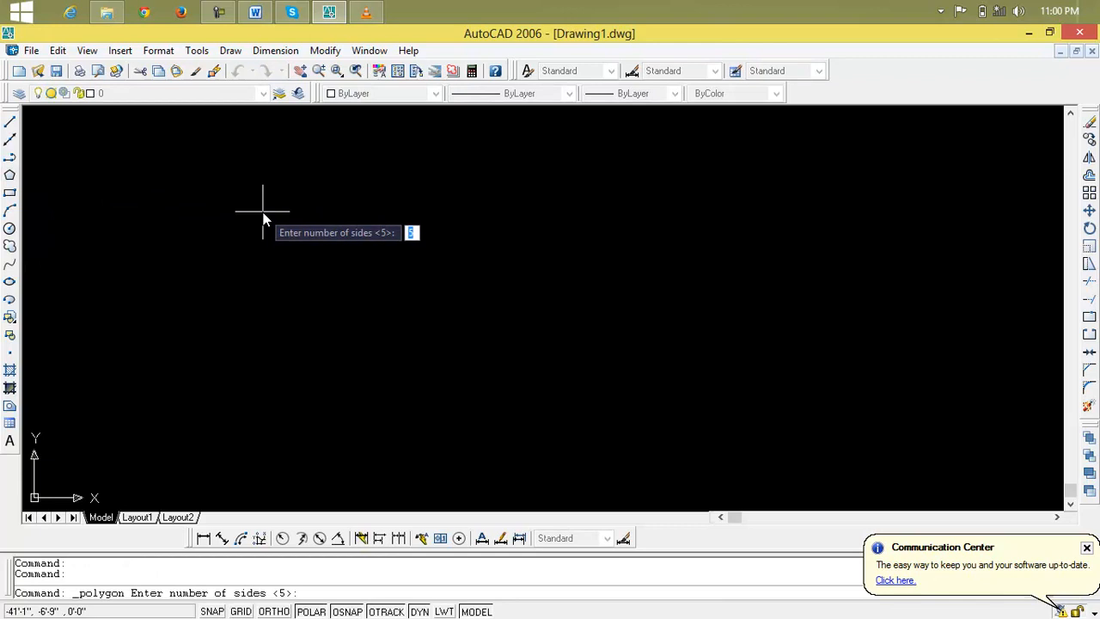
{"action": "key", "text": "Return"}
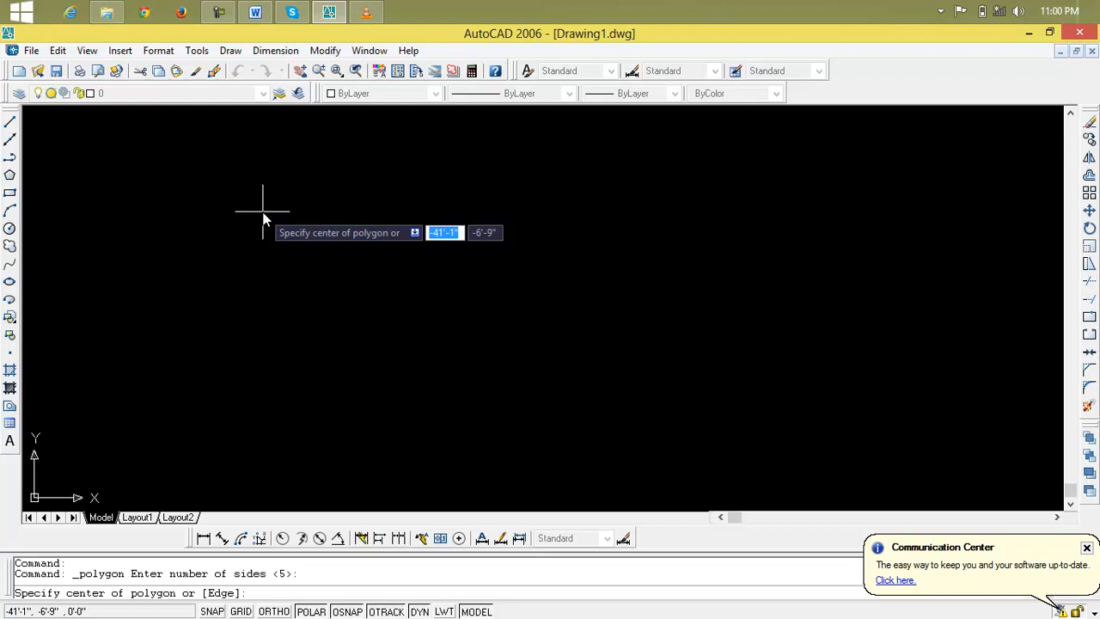
{"action": "type", "text": "e"}
{"action": "key", "text": "Return"}
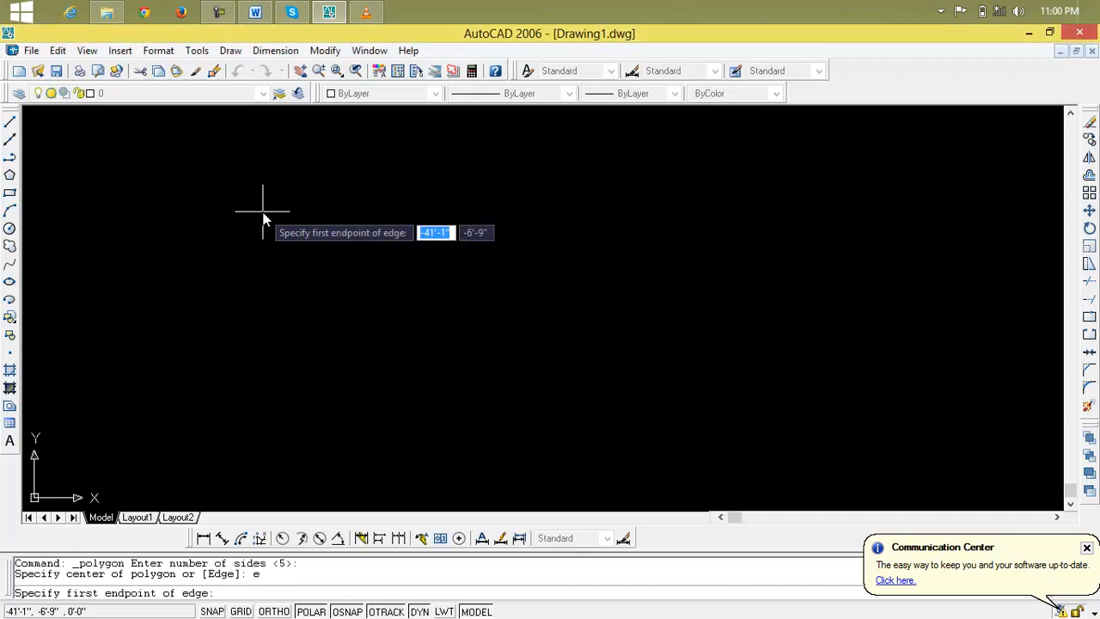
{"action": "left_click", "coordinate": [359, 285]}
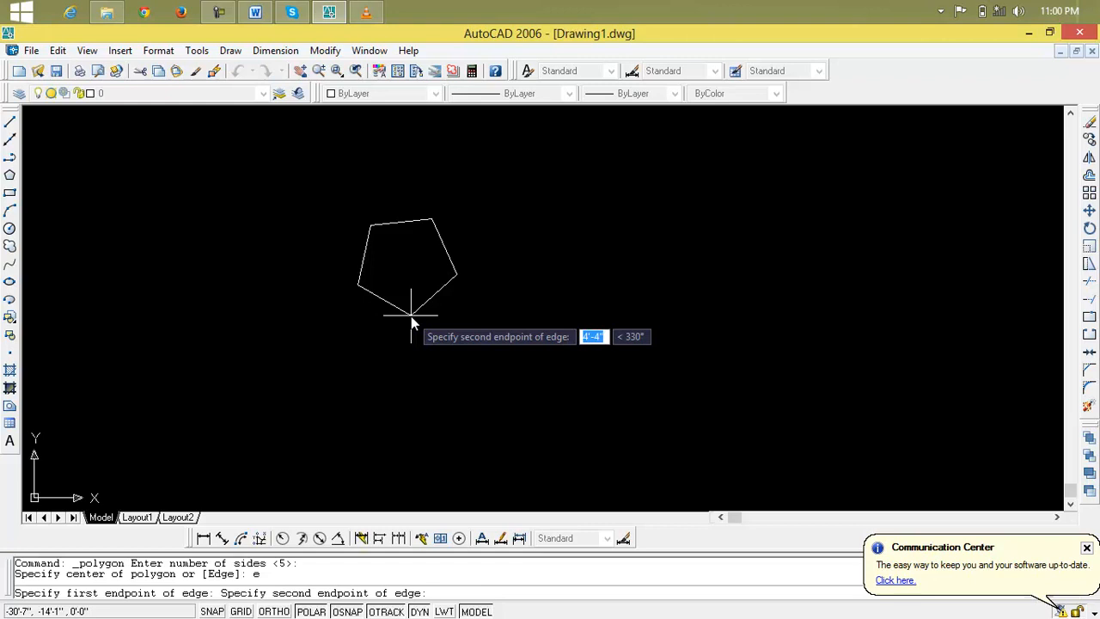
{"action": "key", "text": "F8"}
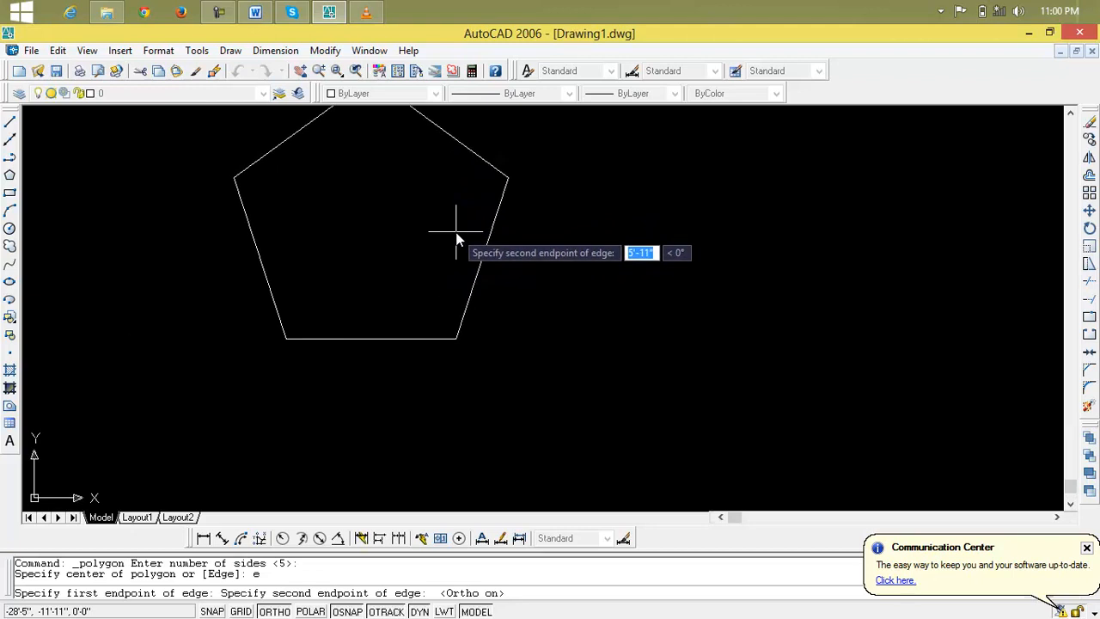
{"action": "type", "text": "4'"}
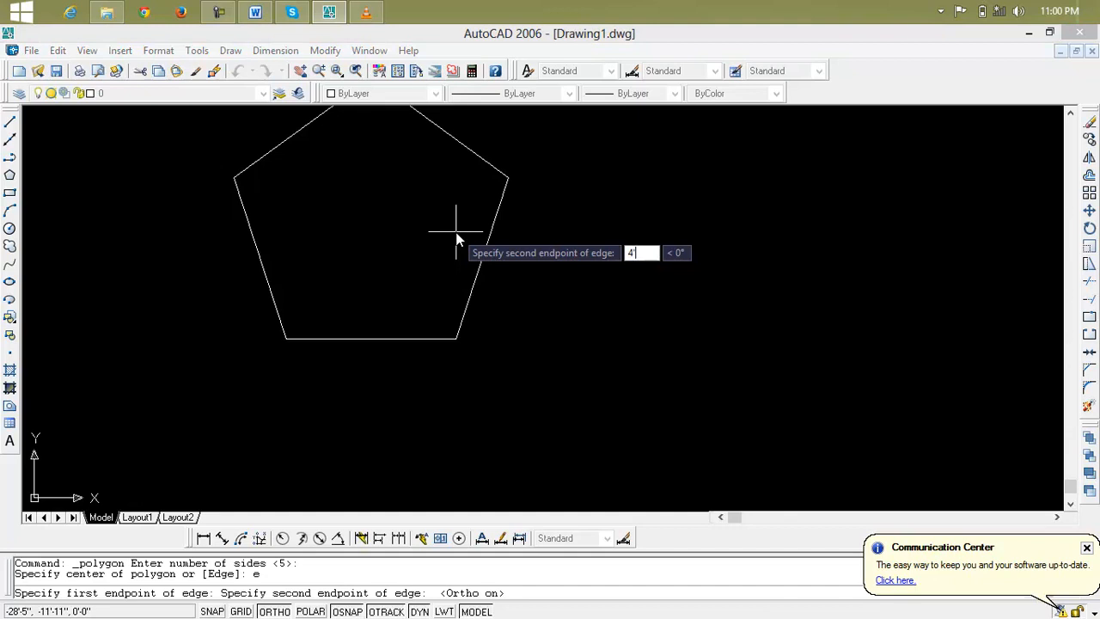
{"action": "key", "text": "Return"}
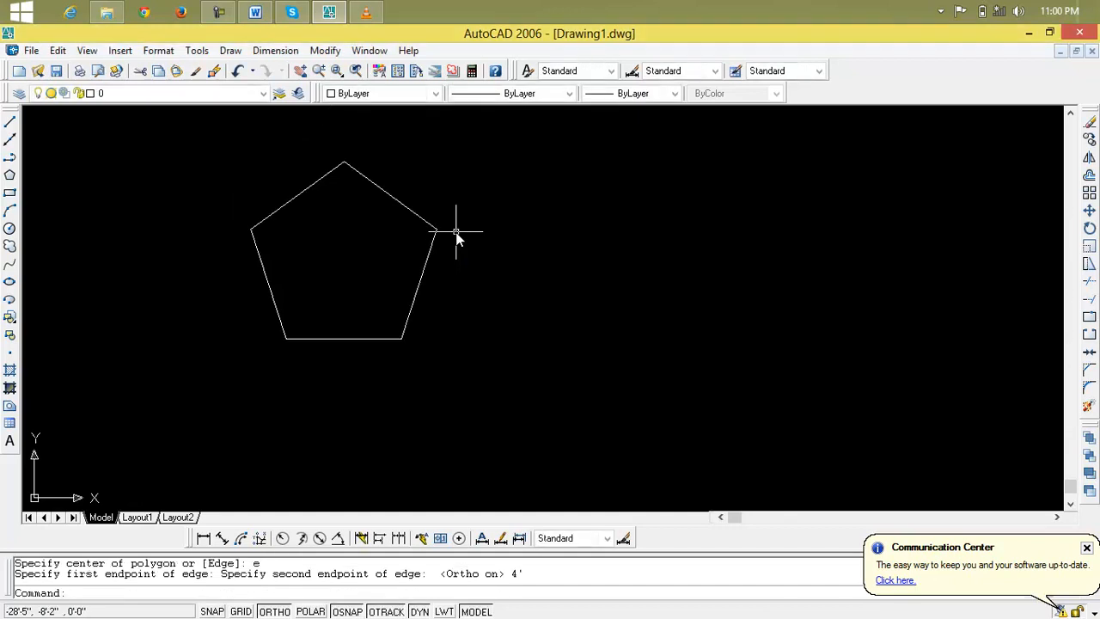
- Add an aligned dimension to the new pentagon's lower-right side, placed outside the shape
{"action": "middle_click_drag", "start_coordinate": [394, 240], "coordinate": [507, 270]}
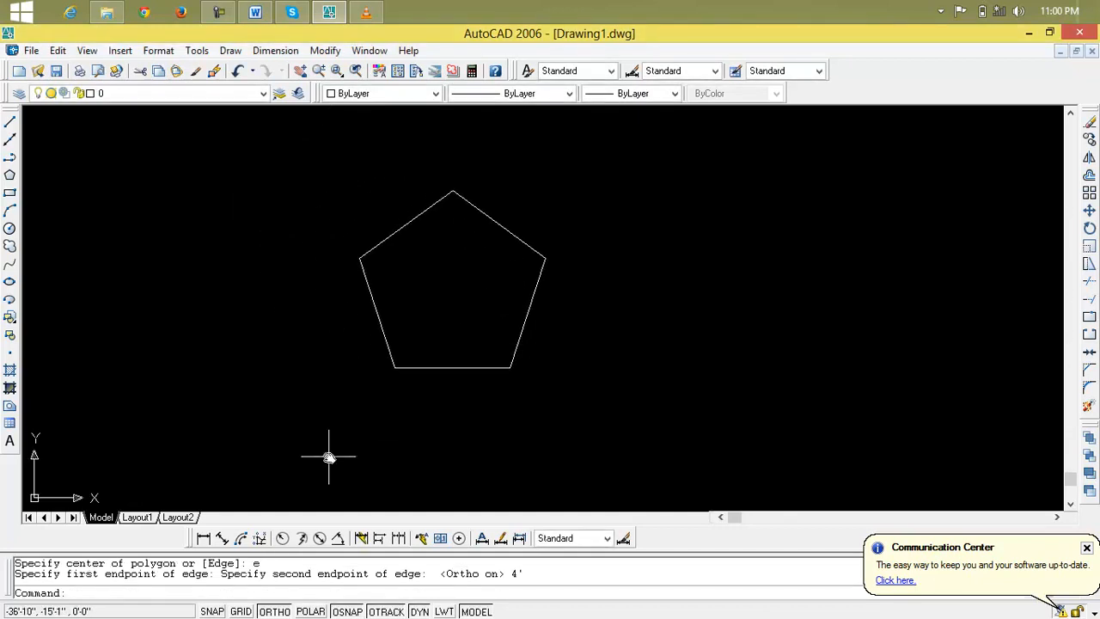
{"action": "left_click", "coordinate": [223, 539]}
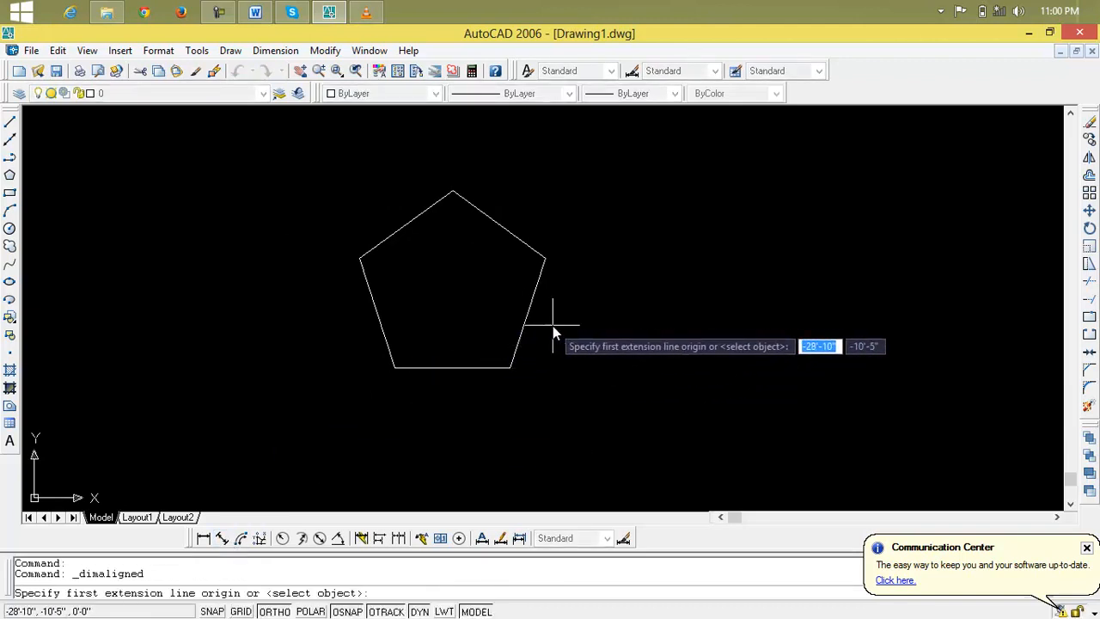
{"action": "key", "text": "Return"}
{"action": "left_click", "coordinate": [527, 311]}
{"action": "left_click", "coordinate": [592, 329]}
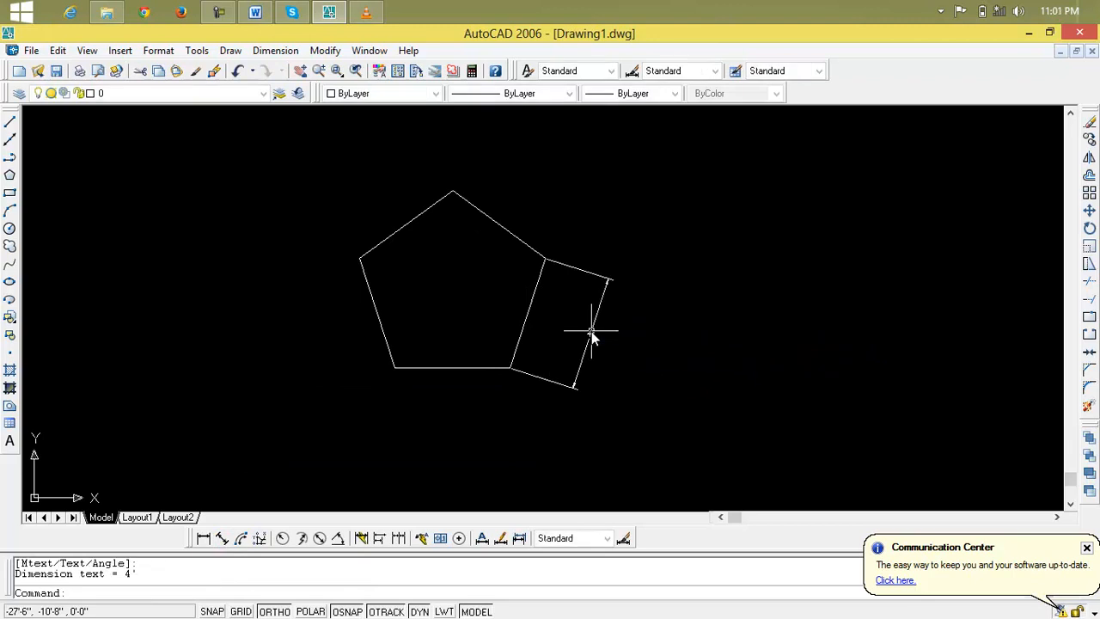
- Add an aligned dimension to the pentagon's upper-right side, placed just outside the shape
{"action": "scroll", "coordinate": [536, 242], "scroll_direction": "up", "scroll_amount": 3}
{"action": "right_click", "coordinate": [518, 245]}
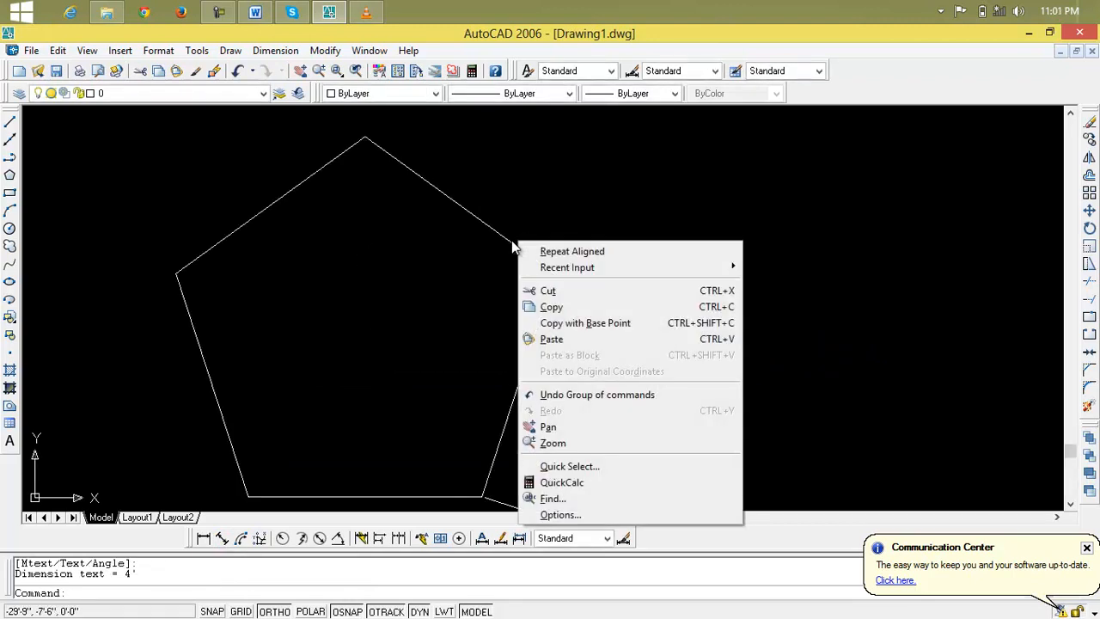
{"action": "left_click", "coordinate": [528, 214]}
{"action": "left_click", "coordinate": [509, 206]}
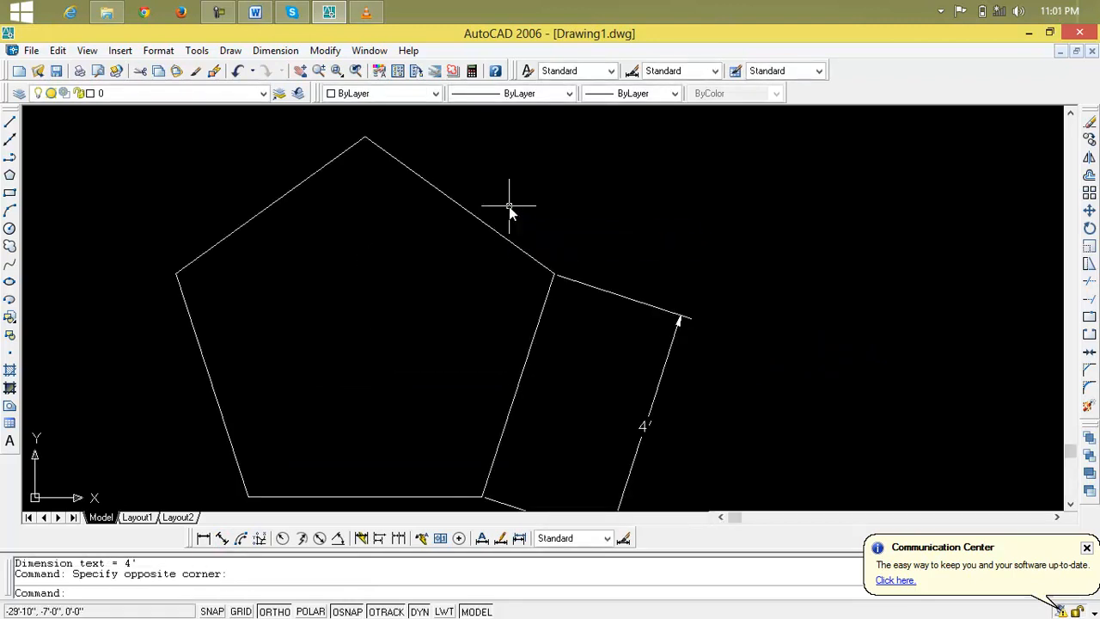
{"action": "key", "text": "Return"}
{"action": "key", "text": "Return"}
{"action": "left_click", "coordinate": [502, 211]}
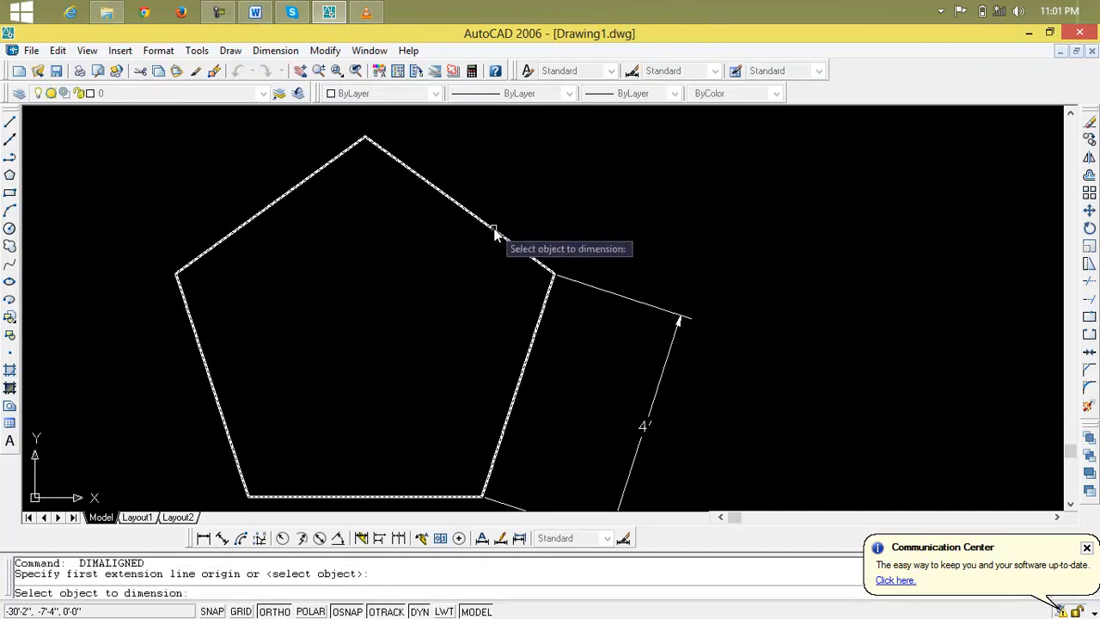
{"action": "left_click", "coordinate": [545, 177]}
{"action": "middle_click_drag", "start_coordinate": [461, 233], "coordinate": [612, 316]}
{"action": "right_click", "coordinate": [542, 314]}
{"action": "left_click", "coordinate": [538, 313]}
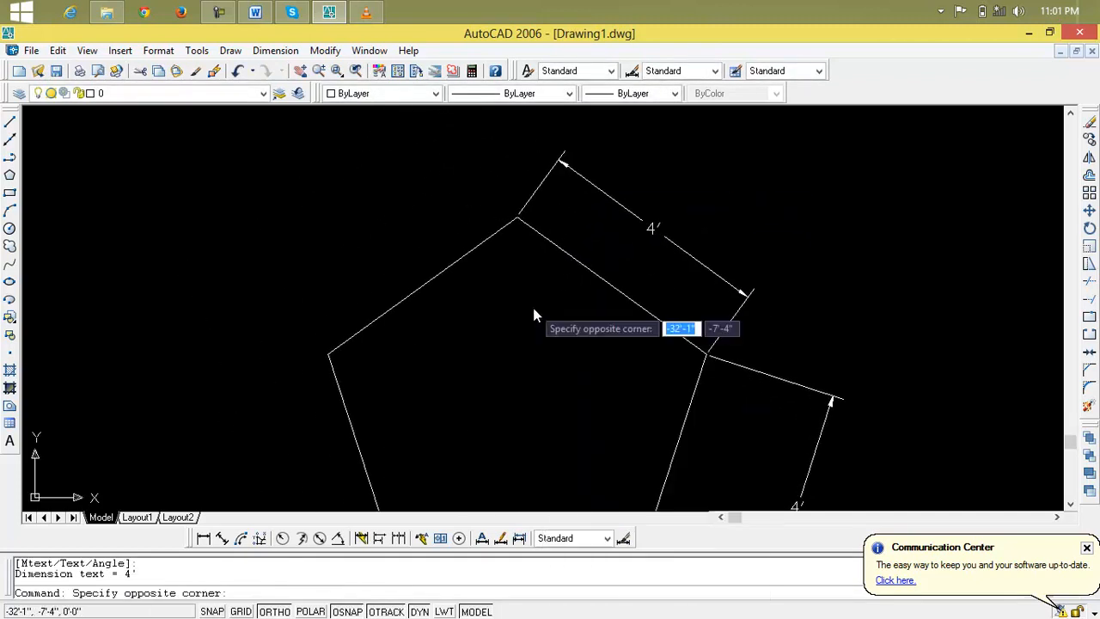
{"action": "left_click", "coordinate": [533, 307]}
{"action": "left_click", "coordinate": [533, 306]}
{"action": "right_click", "coordinate": [505, 310]}
{"action": "key", "text": "Escape"}
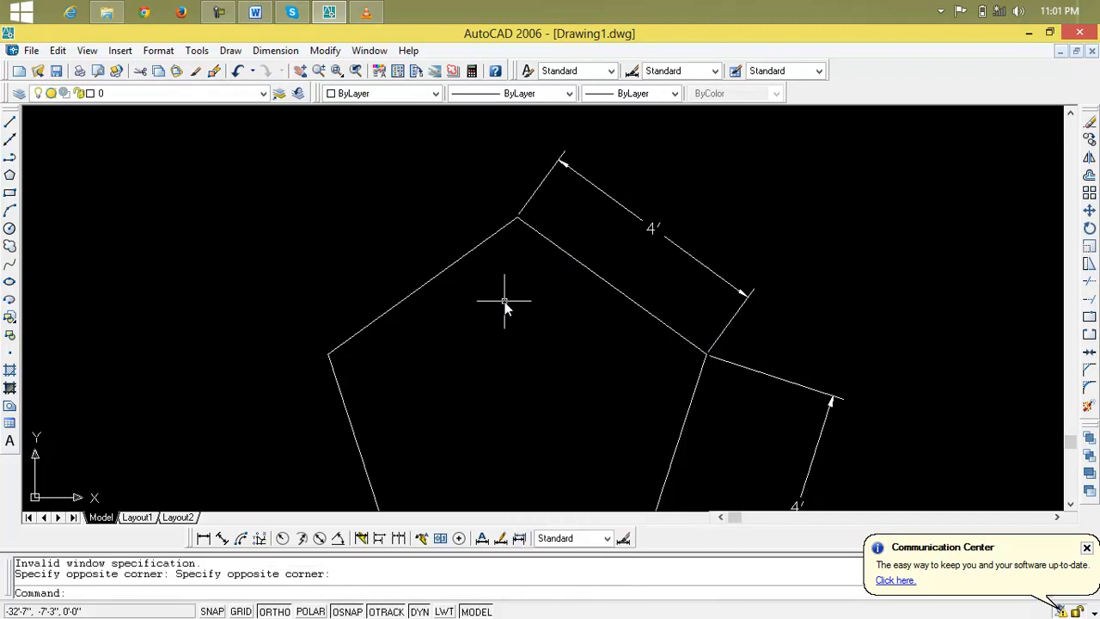
- Add an aligned dimension to the pentagon's upper-left side by selecting the edge, placed just outside the shape
{"action": "left_click", "coordinate": [222, 538]}
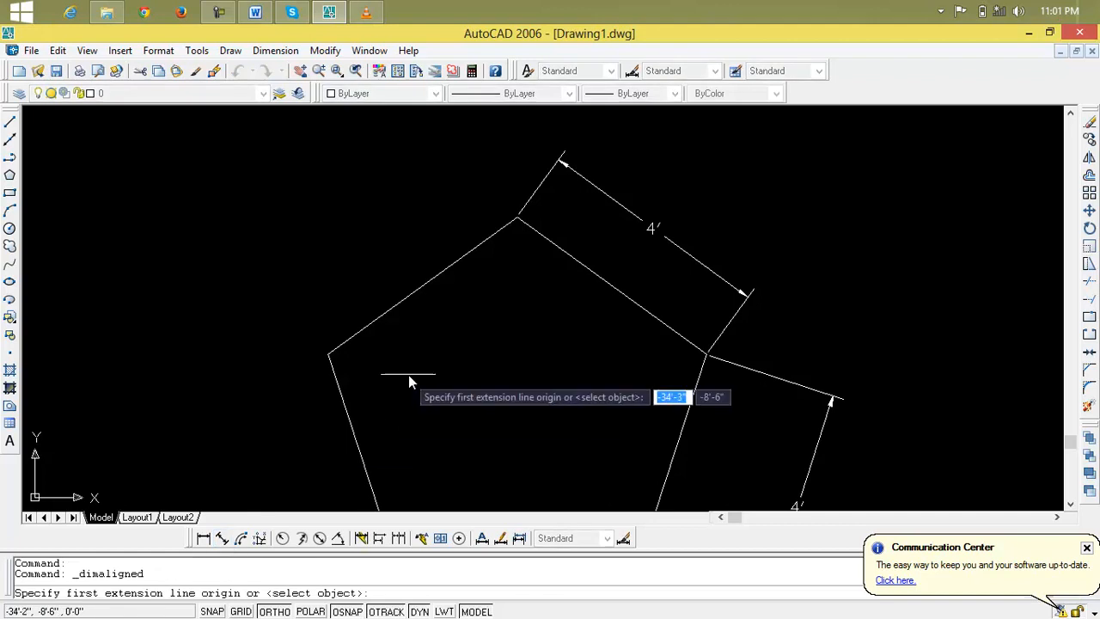
{"action": "key", "text": "Return"}
{"action": "left_click", "coordinate": [412, 297]}
{"action": "left_click", "coordinate": [349, 254]}
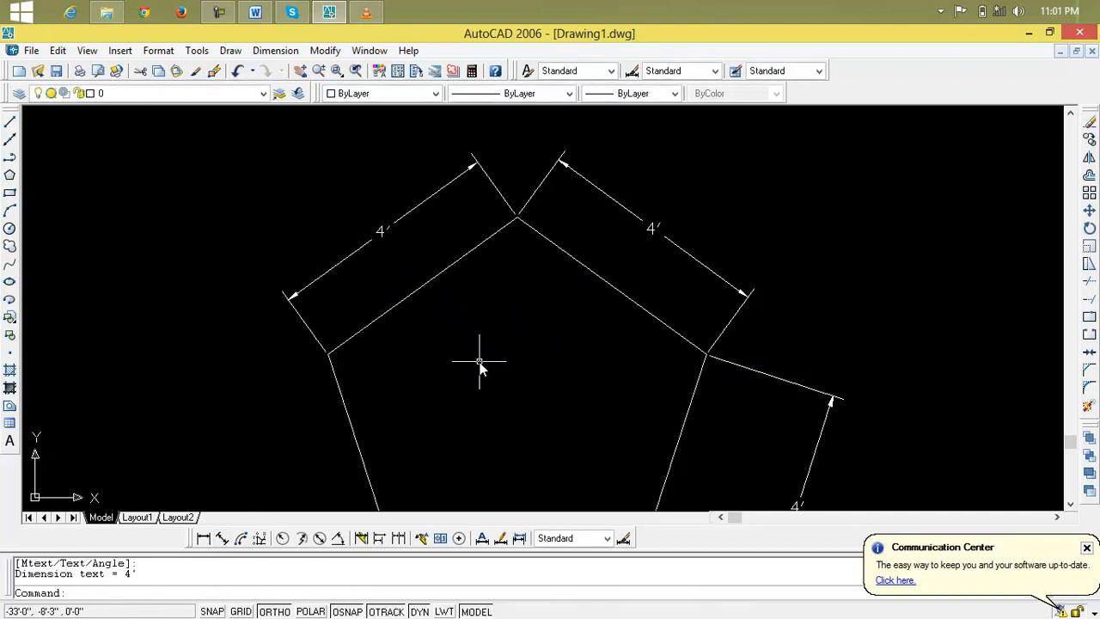
- Add an aligned dimension to the pentagon's lower-left side by selecting the edge, placed outside the shape
{"action": "key", "text": "Return"}
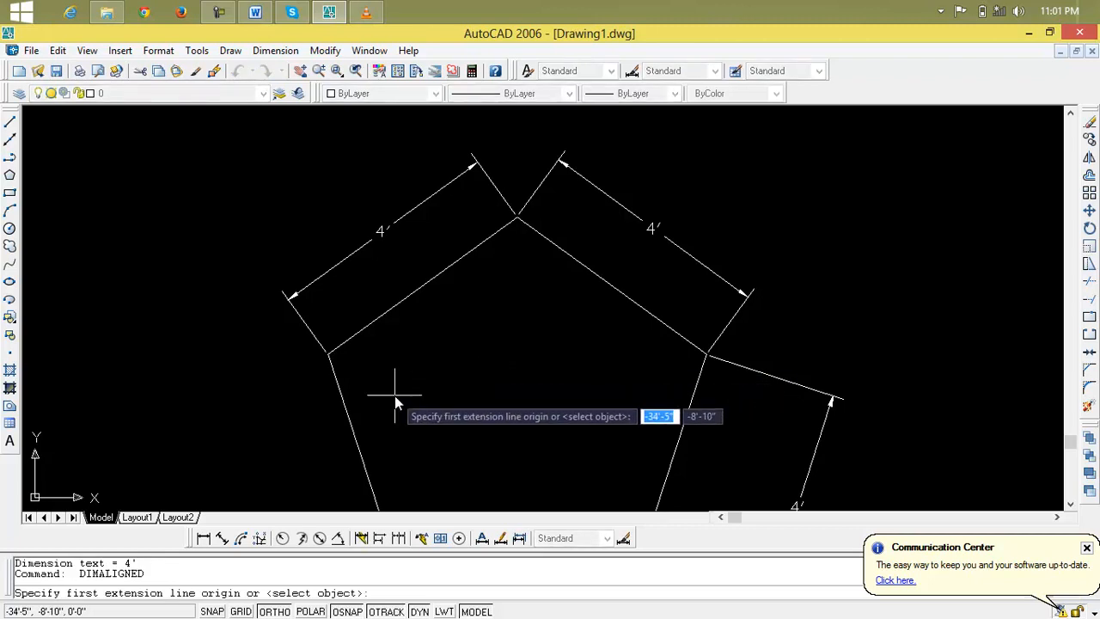
{"action": "key", "text": "Return"}
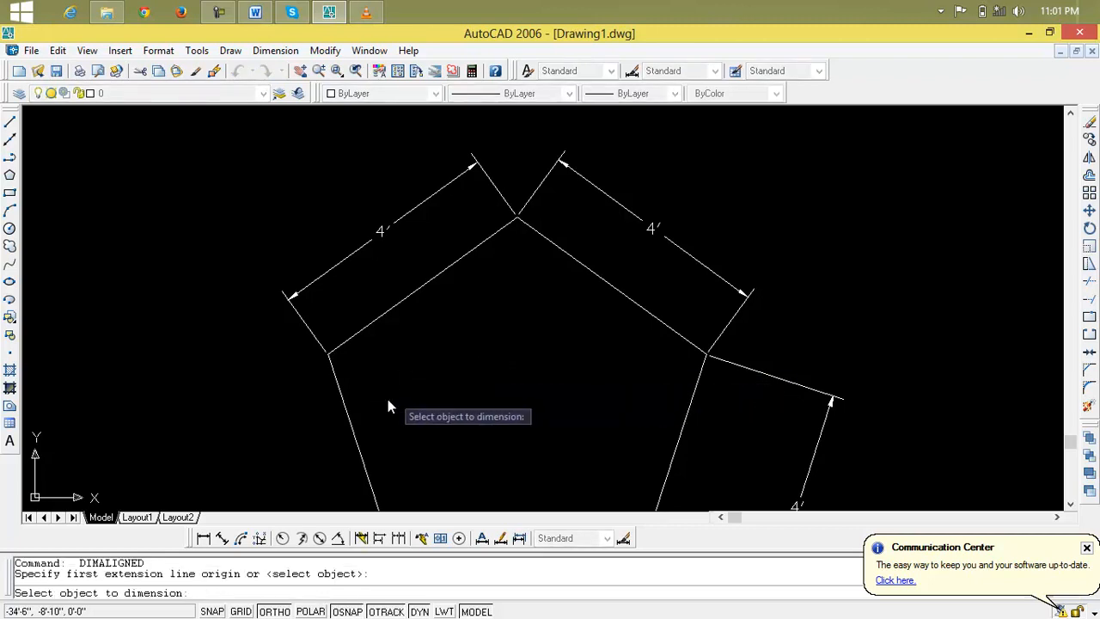
{"action": "left_click", "coordinate": [355, 436]}
{"action": "left_click", "coordinate": [242, 443]}
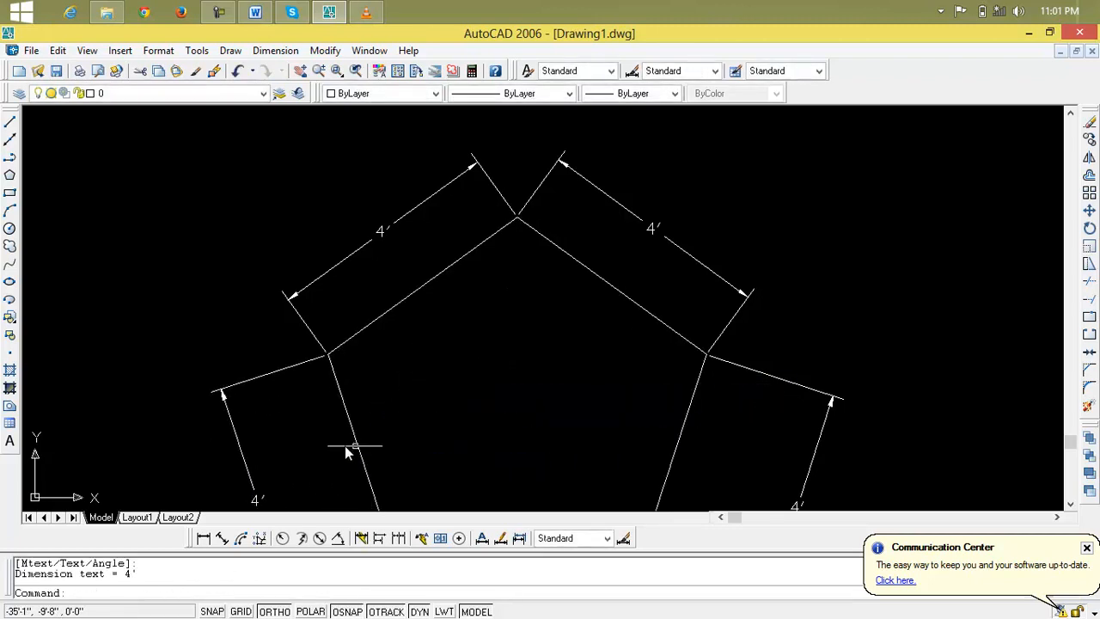
- Add an aligned dimension to the pentagon's horizontal bottom side by selecting the edge, placed below the shape
{"action": "middle_click_drag", "start_coordinate": [417, 442], "coordinate": [357, 210]}
{"action": "key", "text": "Return"}
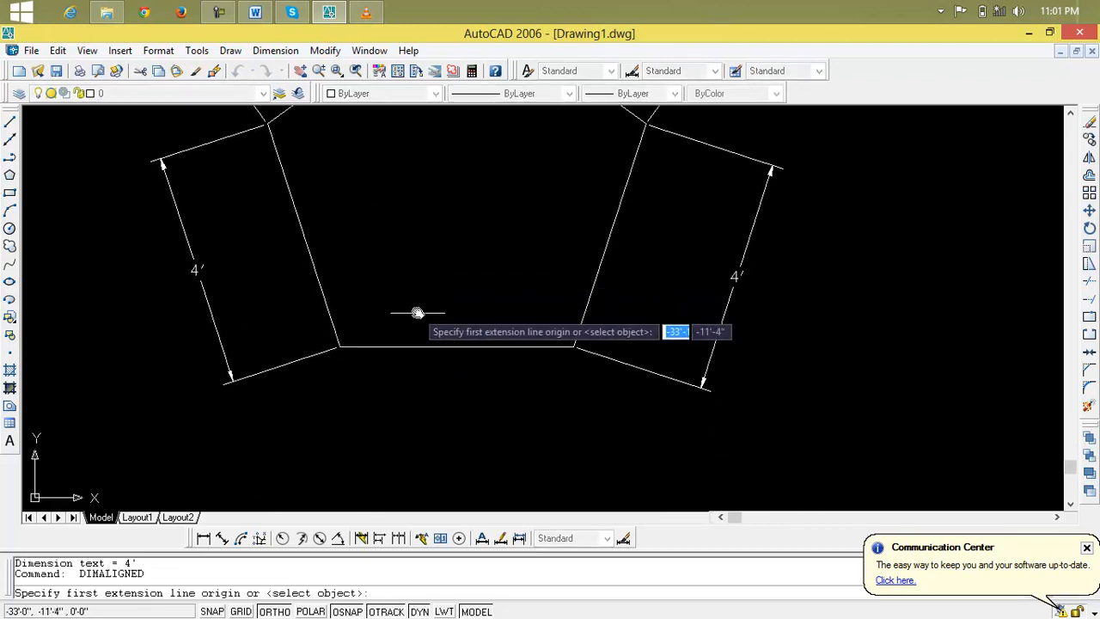
{"action": "key", "text": "Return"}
{"action": "left_click", "coordinate": [429, 346]}
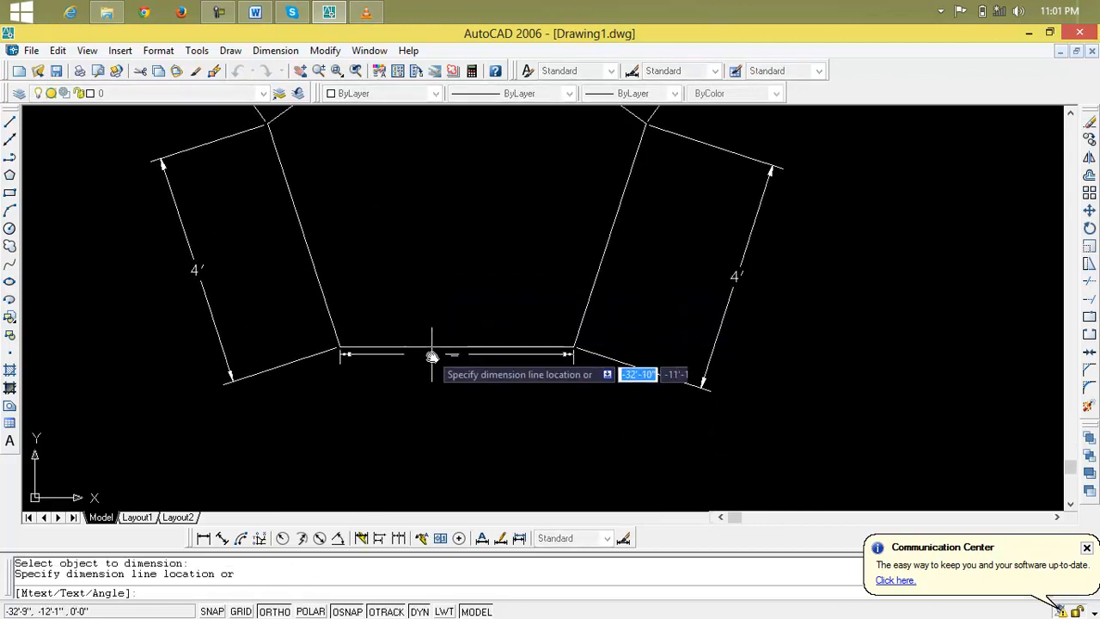
{"action": "left_click", "coordinate": [454, 411]}
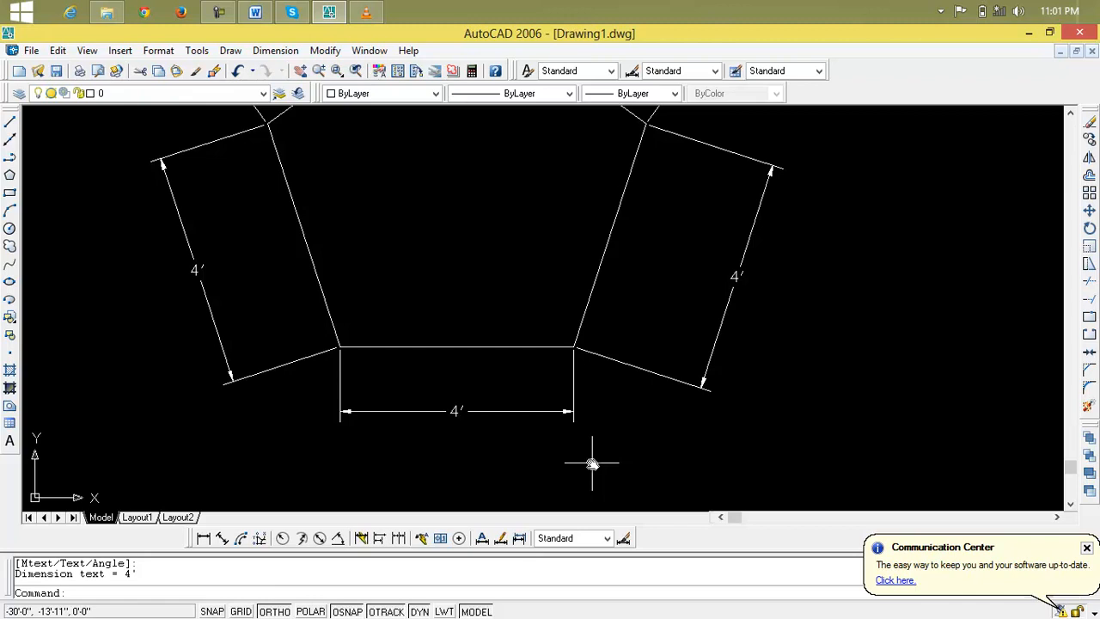
- Check the whole pentagon with its five side dimensions, and minimize the AutoCAD window to the desktop
{"action": "scroll", "coordinate": [577, 437], "scroll_direction": "down", "scroll_amount": 5}
{"action": "mouse_move", "coordinate": [572, 433]}
{"action": "middle_mouse_down"}
{"action": "mouse_move", "coordinate": [529, 321]}
{"action": "mouse_move", "coordinate": [631, 361]}
{"action": "middle_mouse_up"}
{"action": "scroll", "coordinate": [529, 322], "scroll_direction": "up", "scroll_amount": 6}
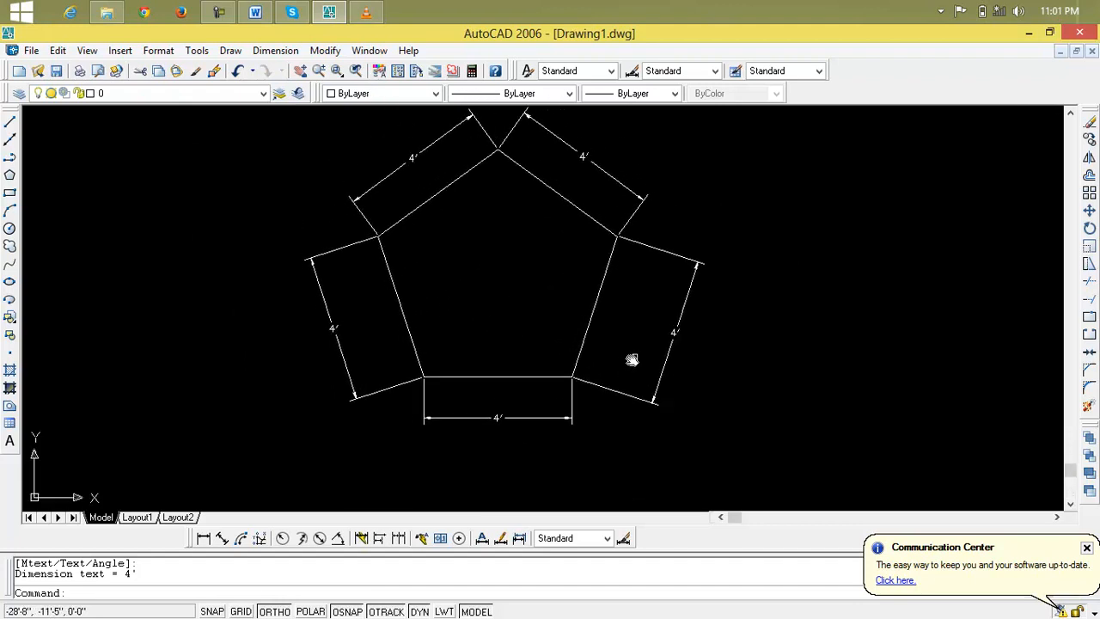
{"action": "left_click", "coordinate": [1029, 37]}
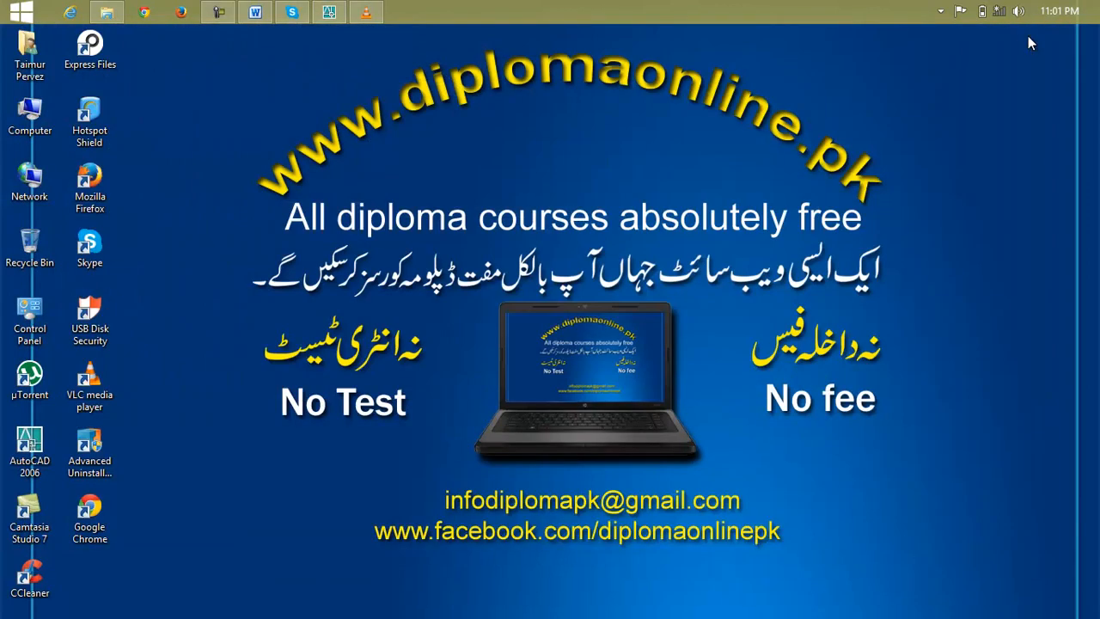